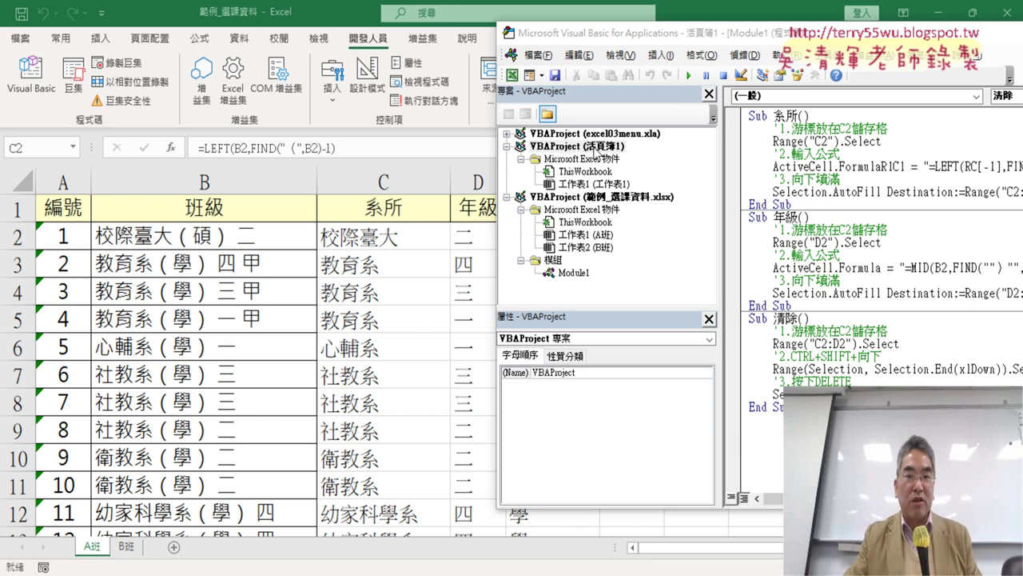
# Insert a new module into the 活頁簿1 project.
pyautogui.click(595, 148)
pyautogui.rightClick(586, 176)
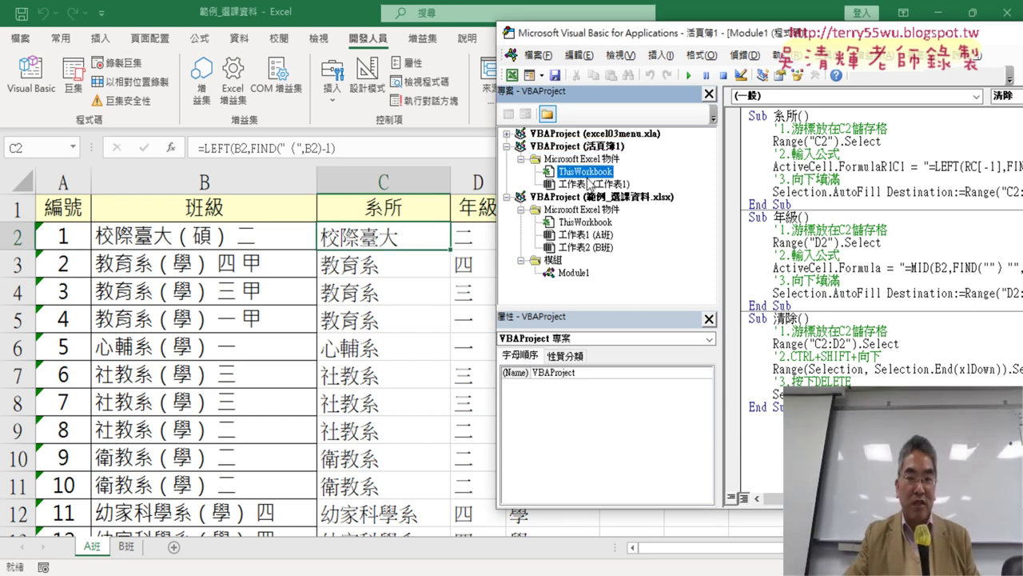
pyautogui.moveTo(640, 265)
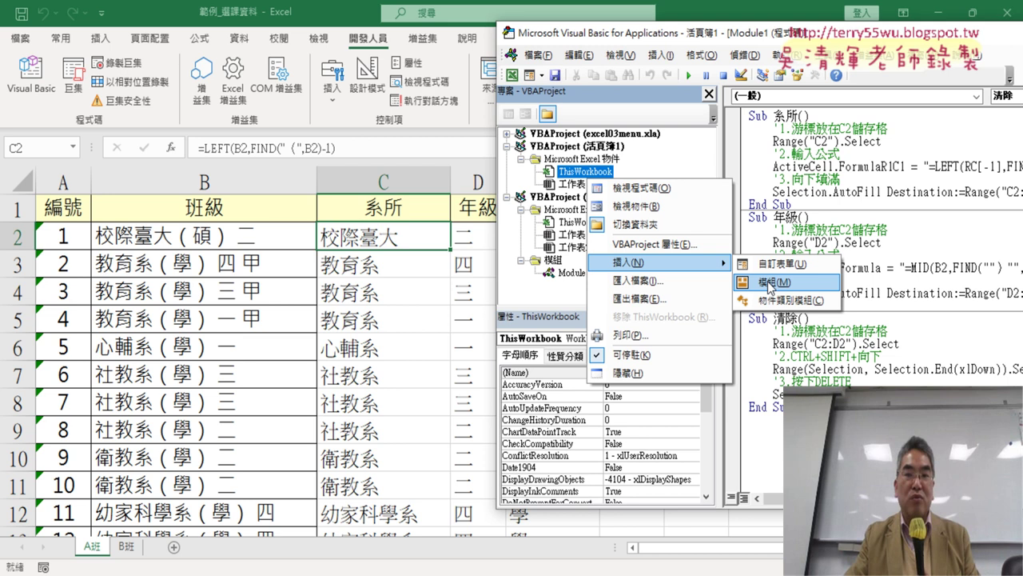
pyautogui.click(770, 284)
# Cut all macro code from 範例_選課資料's Module1 and paste it into 活頁簿1's Module1.
pyautogui.doubleClick(580, 299)
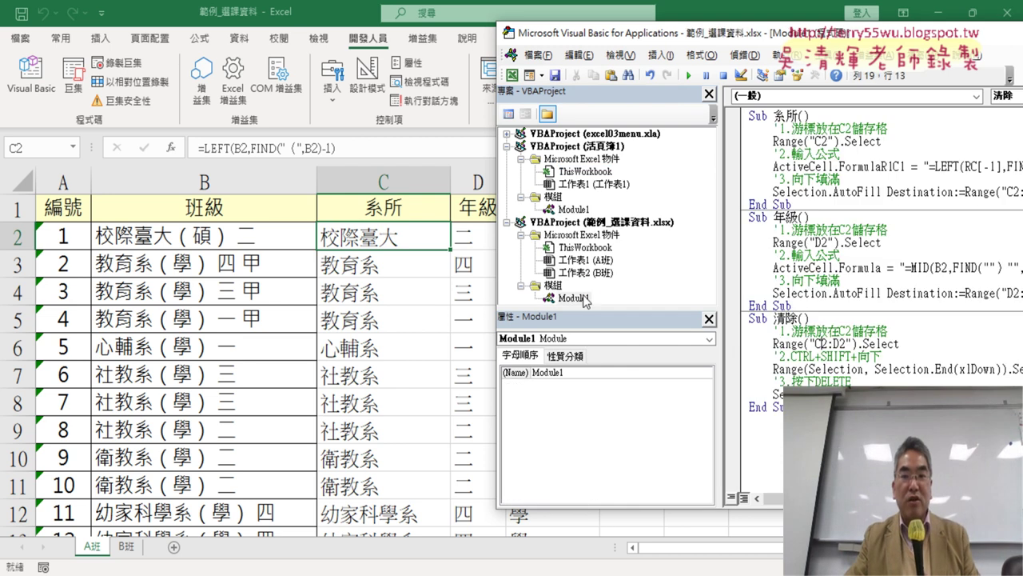
pyautogui.hotkey('ctrl', 'a')
pyautogui.rightClick(775, 146)
pyautogui.click(799, 157)
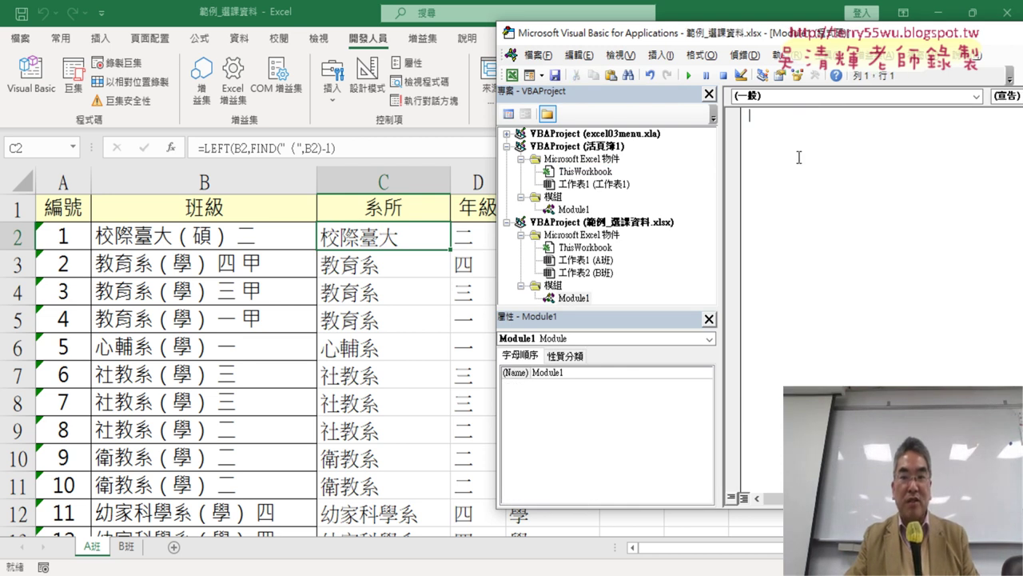
pyautogui.doubleClick(590, 211)
pyautogui.rightClick(780, 167)
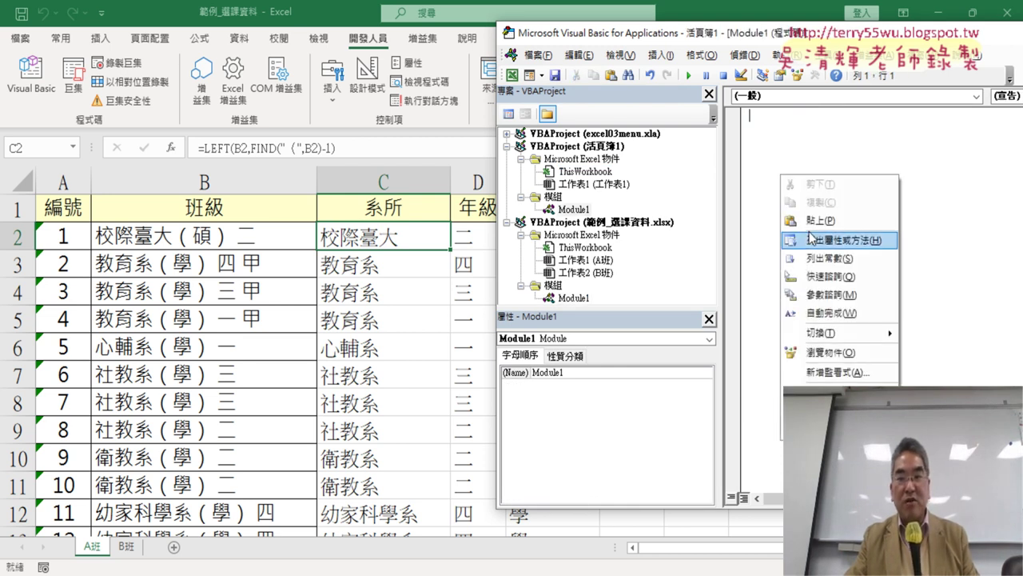
pyautogui.click(807, 217)
# Go back to the worksheet and test the 清除 button.
pyautogui.click(608, 227)
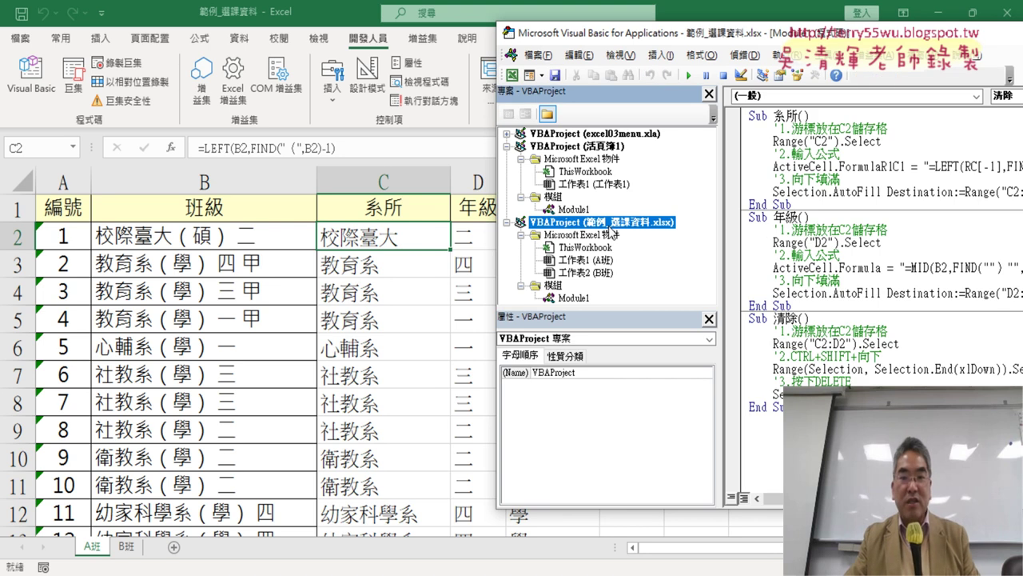
pyautogui.click(440, 293)
pyautogui.click(652, 294)
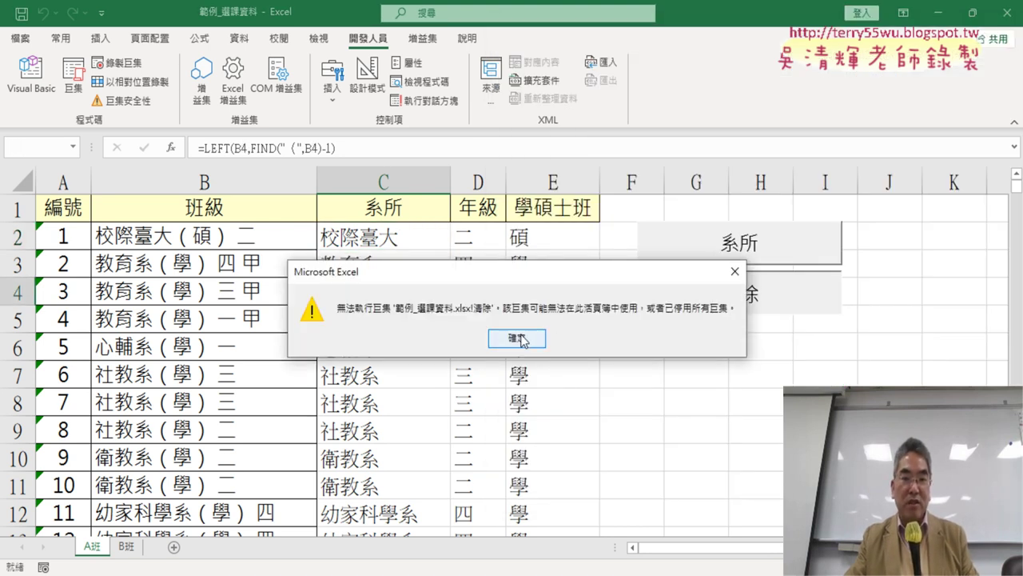
# Dismiss the cannot-run warning and assign the 活頁簿1!清除 macro to the 清除 button.
pyautogui.click(518, 338)
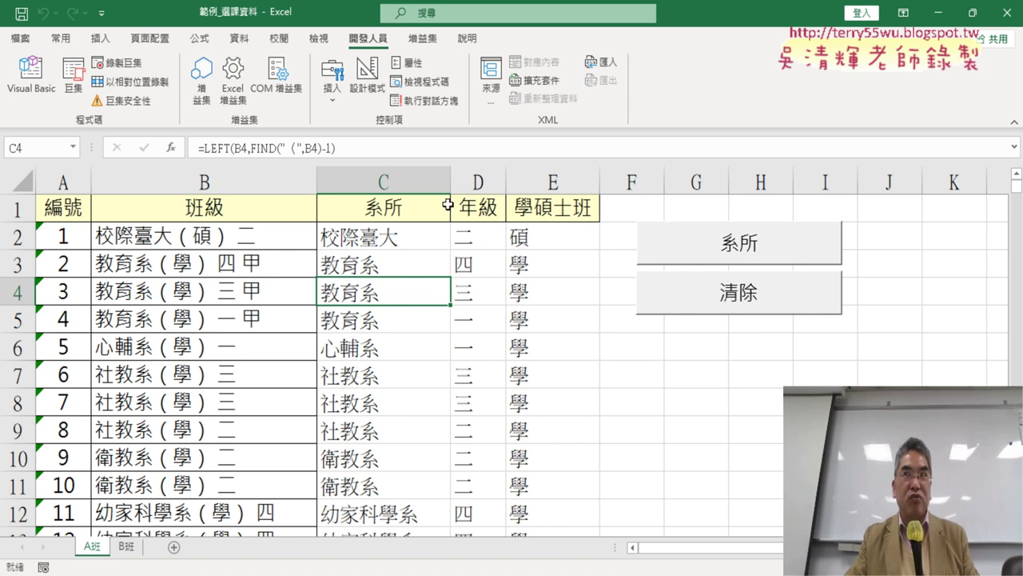
pyautogui.rightClick(784, 295)
pyautogui.click(823, 366)
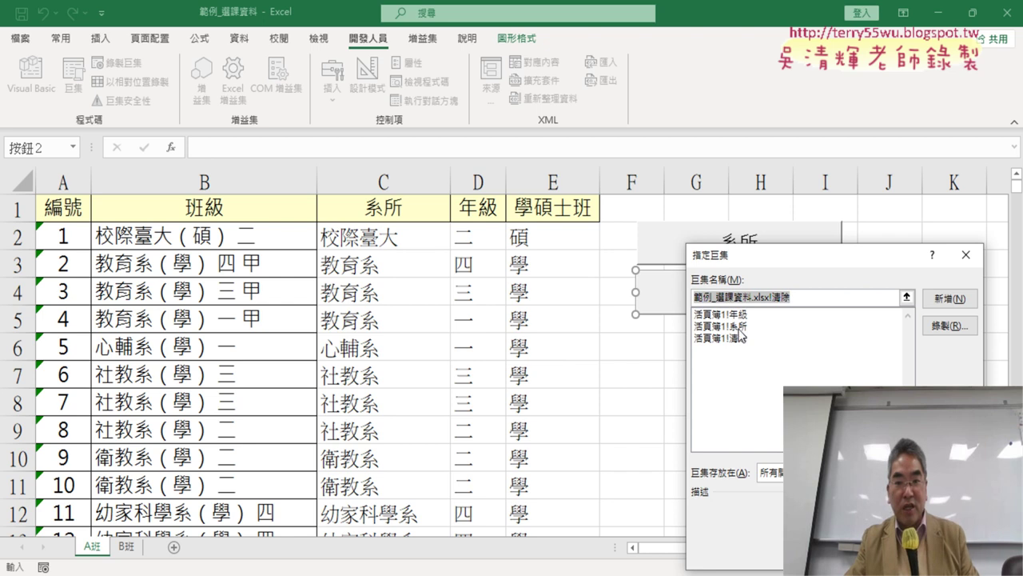
pyautogui.click(741, 336)
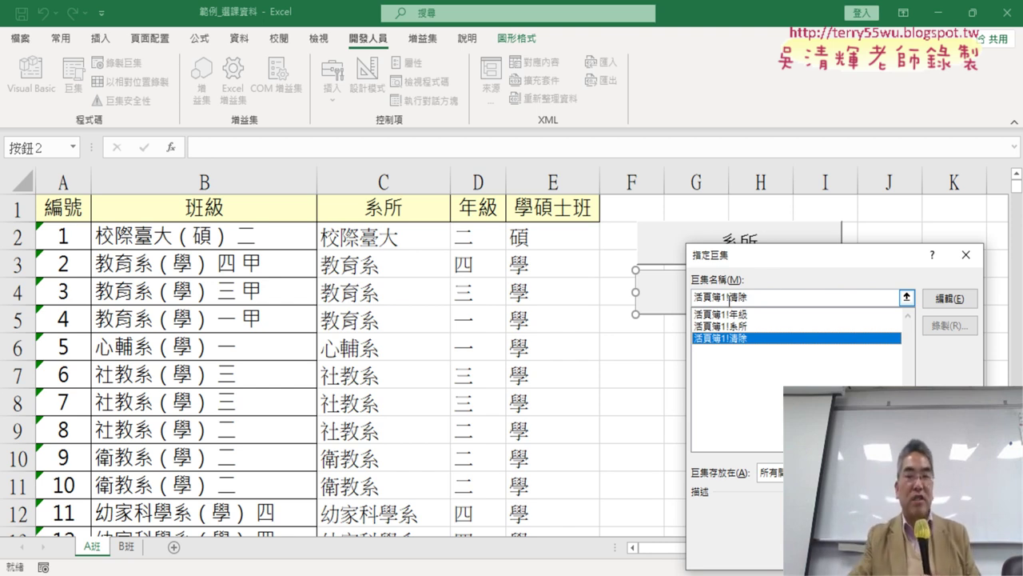
pyautogui.doubleClick(865, 337)
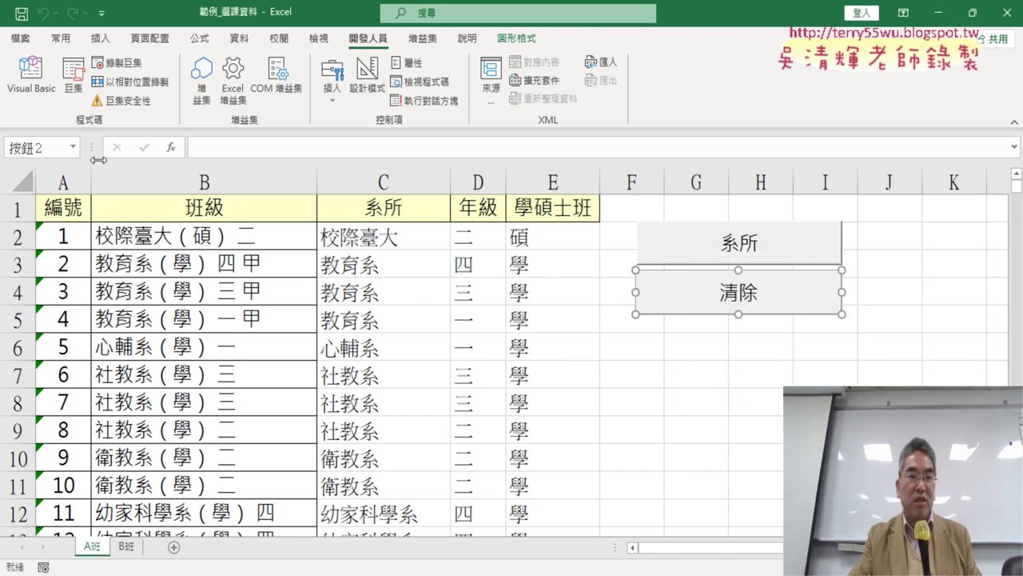
# Cut all macro code out of 活頁簿1's Module1.
pyautogui.click(31, 76)
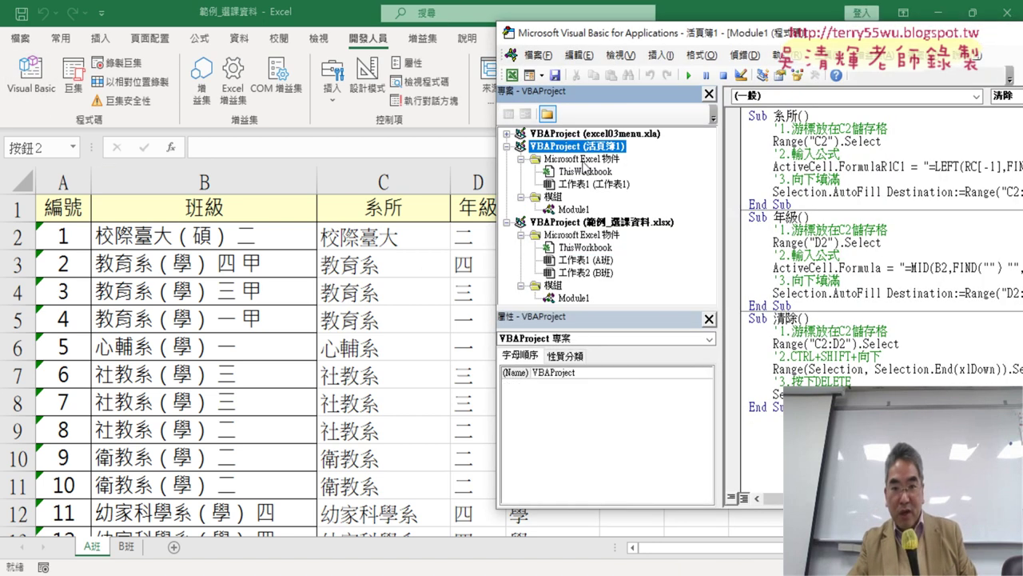
pyautogui.doubleClick(573, 210)
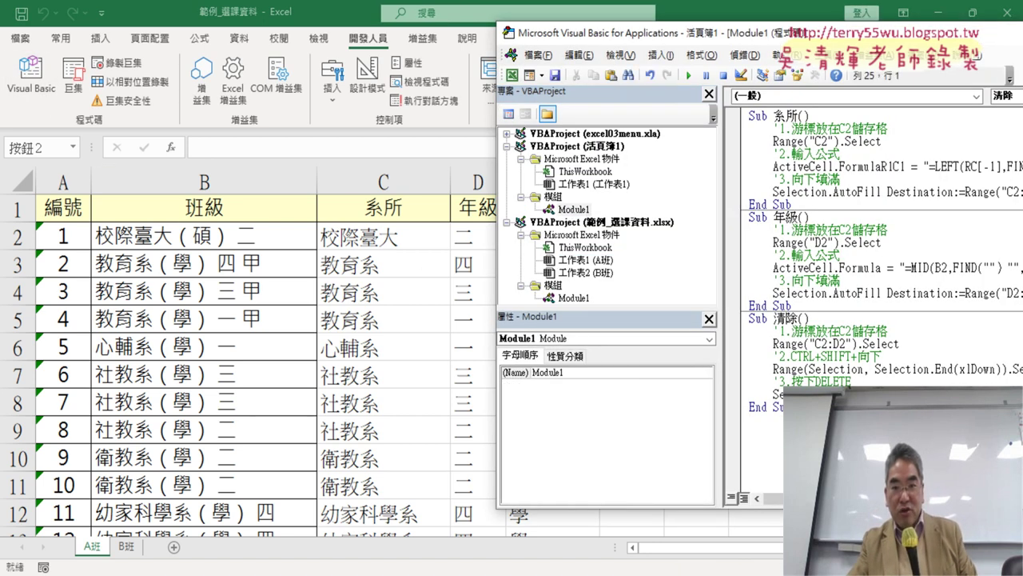
pyautogui.hotkey('ctrl', 'a')
pyautogui.hotkey('ctrl', 'c')
pyautogui.rightClick(789, 163)
pyautogui.click(817, 176)
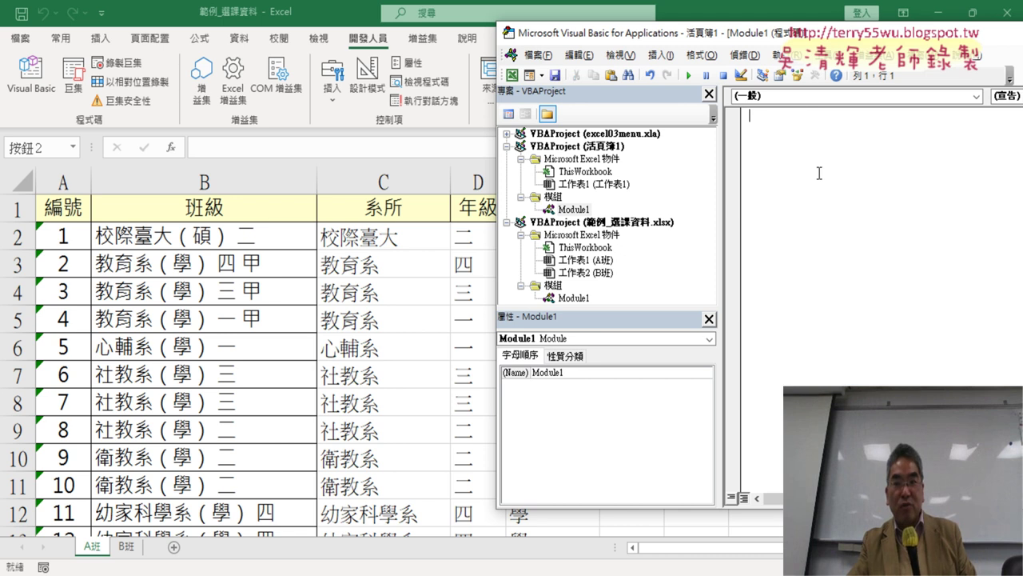
# Paste the macro code back into 範例_選課資料.xlsx's Module1.
pyautogui.doubleClick(572, 298)
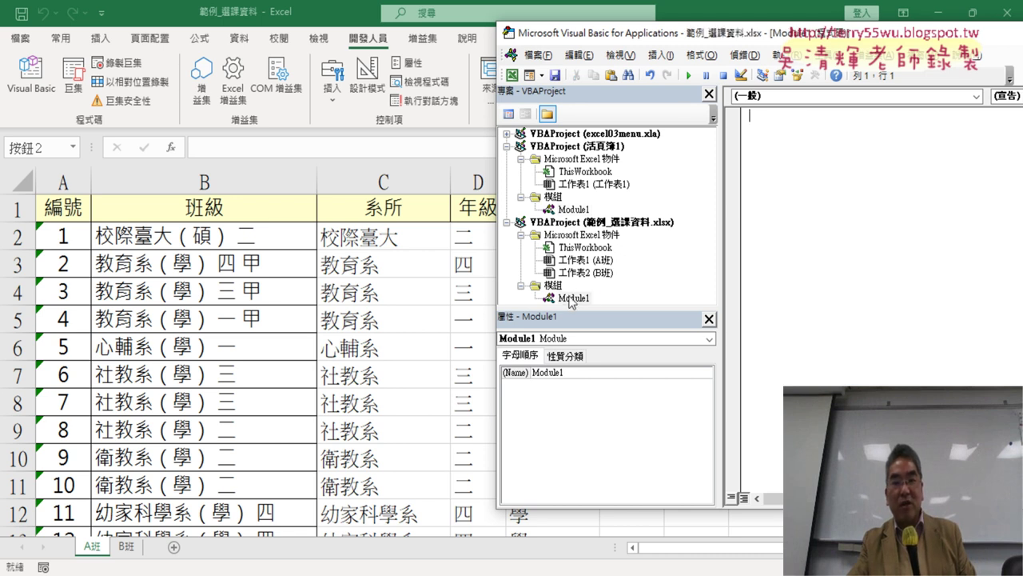
pyautogui.click(573, 223)
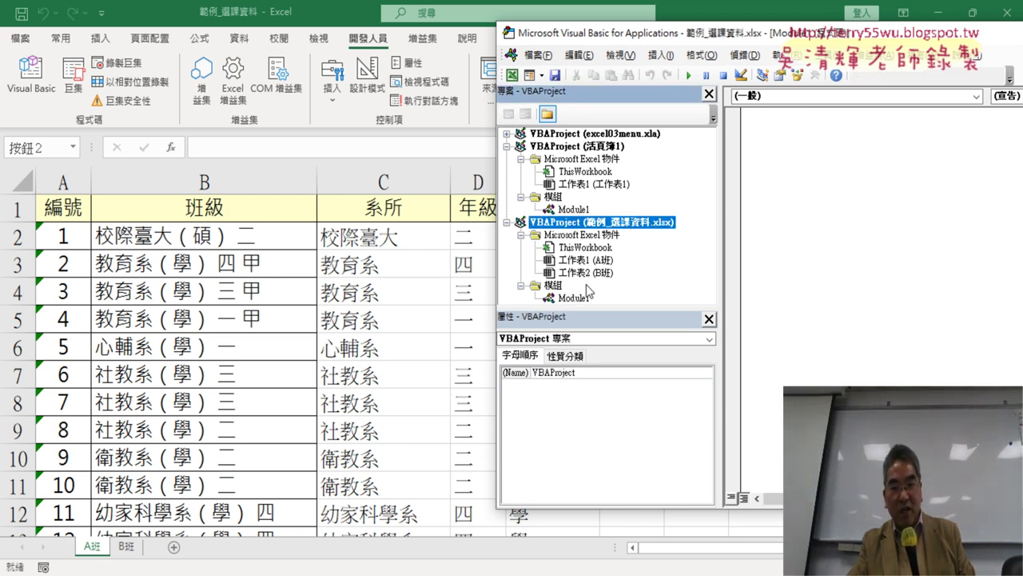
pyautogui.rightClick(799, 157)
pyautogui.click(815, 197)
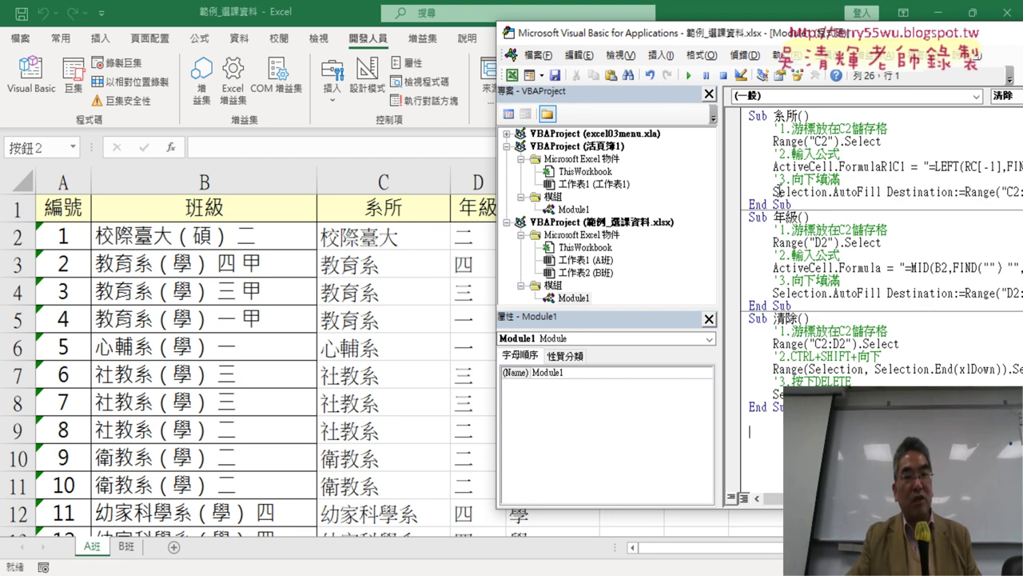
pyautogui.click(595, 150)
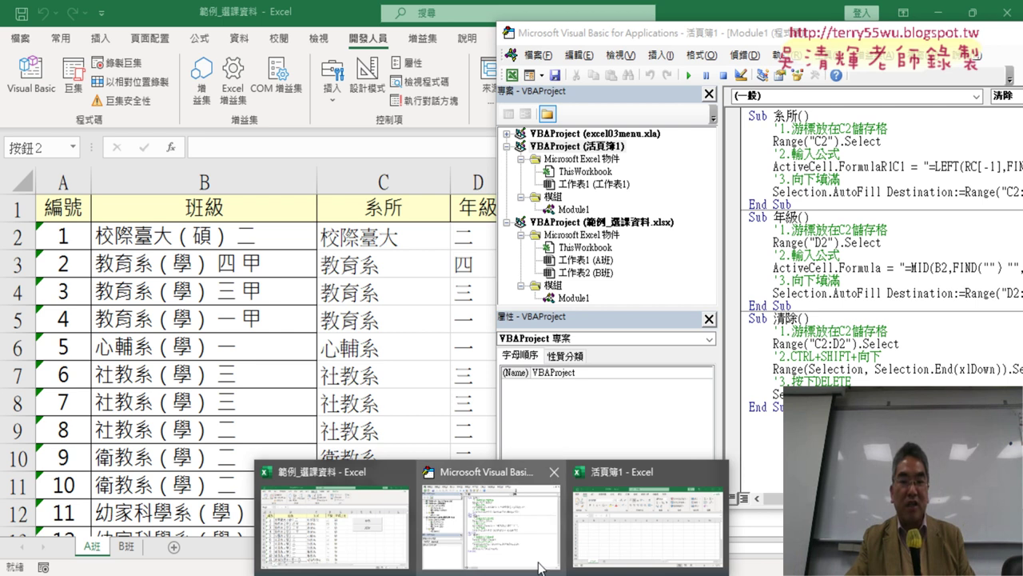
# Close the blank 活頁簿1 workbook without saving.
pyautogui.click(647, 511)
pyautogui.click(866, 131)
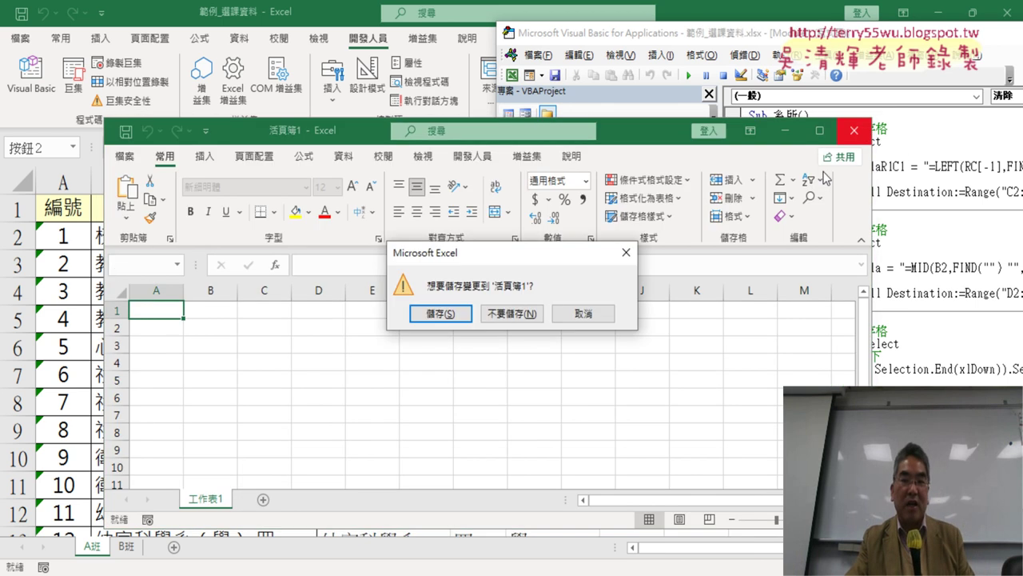
pyautogui.click(511, 314)
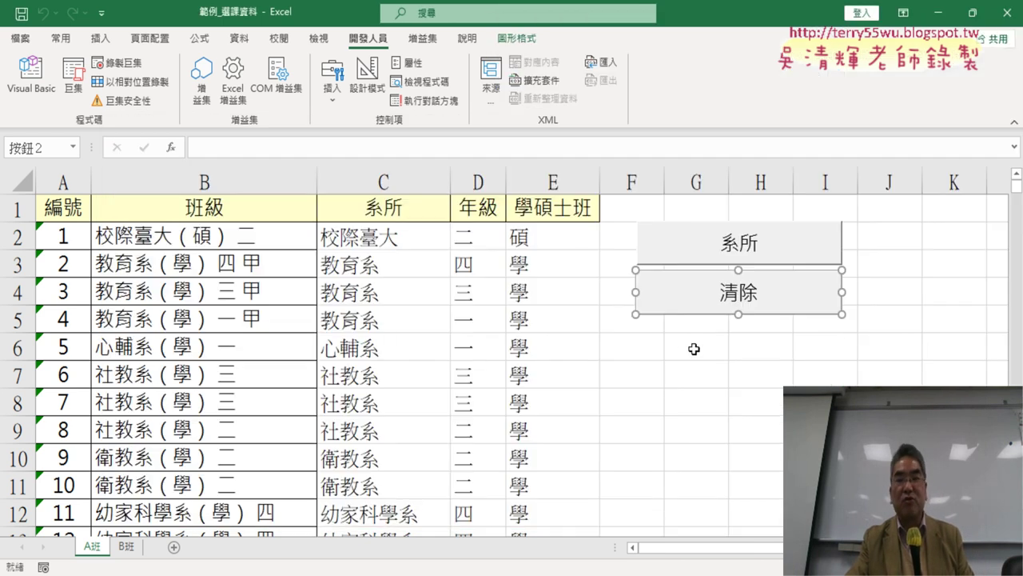
# Check the 範例_選課資料.xlsx and excel03menu.xla projects' Module1 in the VBA editor, then return to the sheet.
pyautogui.click(31, 74)
pyautogui.click(572, 147)
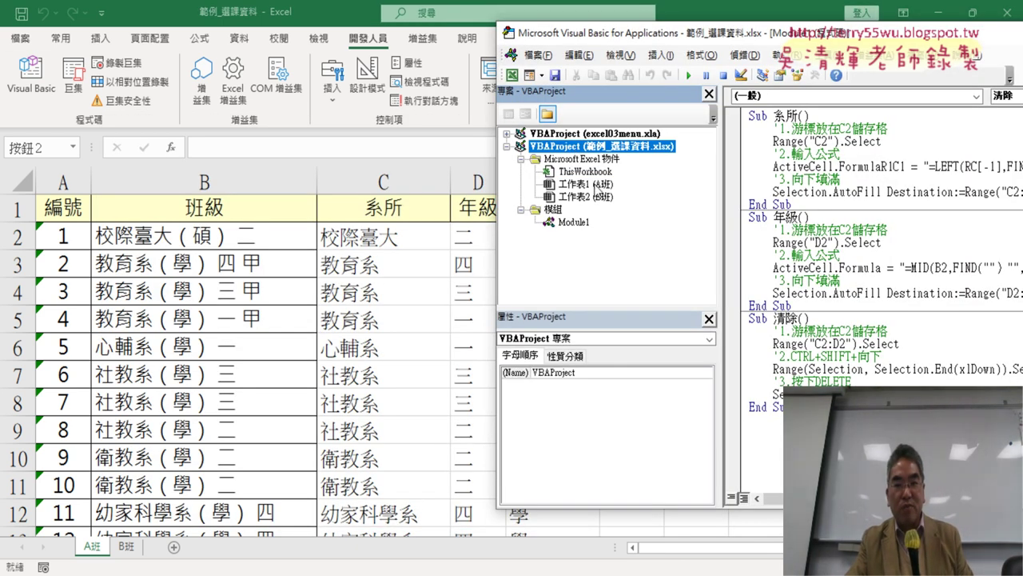
pyautogui.click(617, 134)
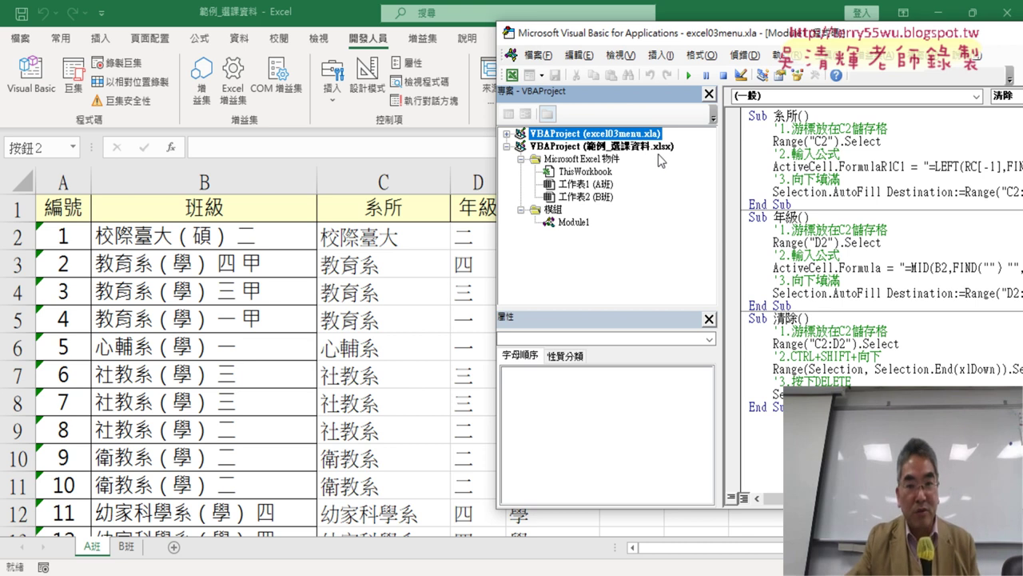
pyautogui.click(636, 148)
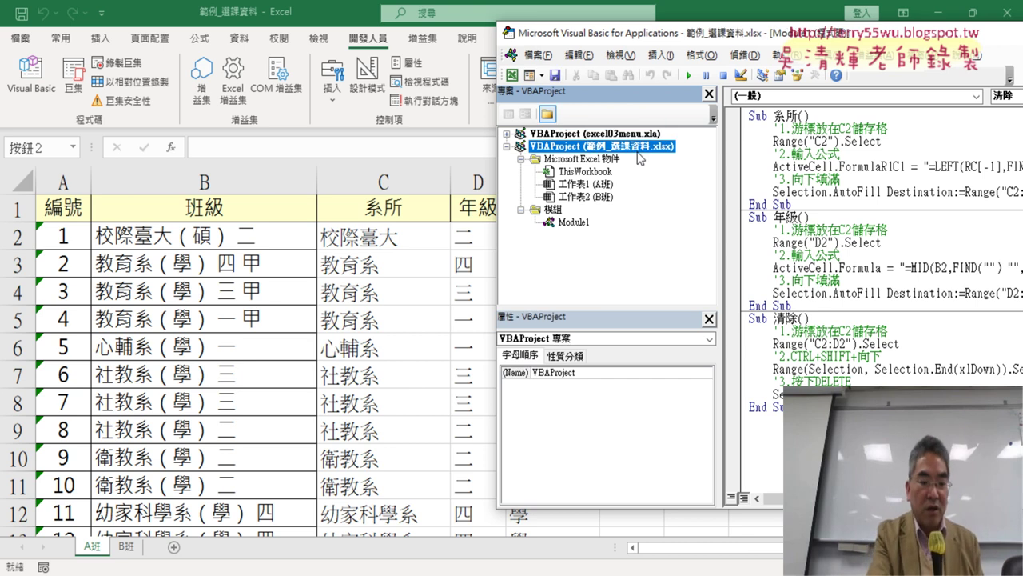
pyautogui.moveTo(592, 235); pyautogui.dragTo(601, 231)
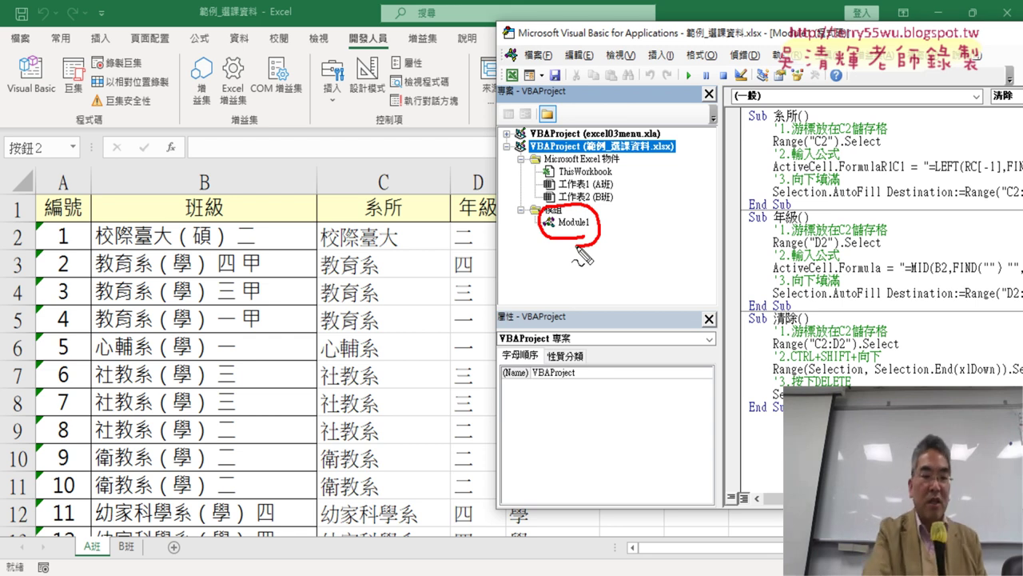
pyautogui.press('Escape')
pyautogui.click(832, 293)
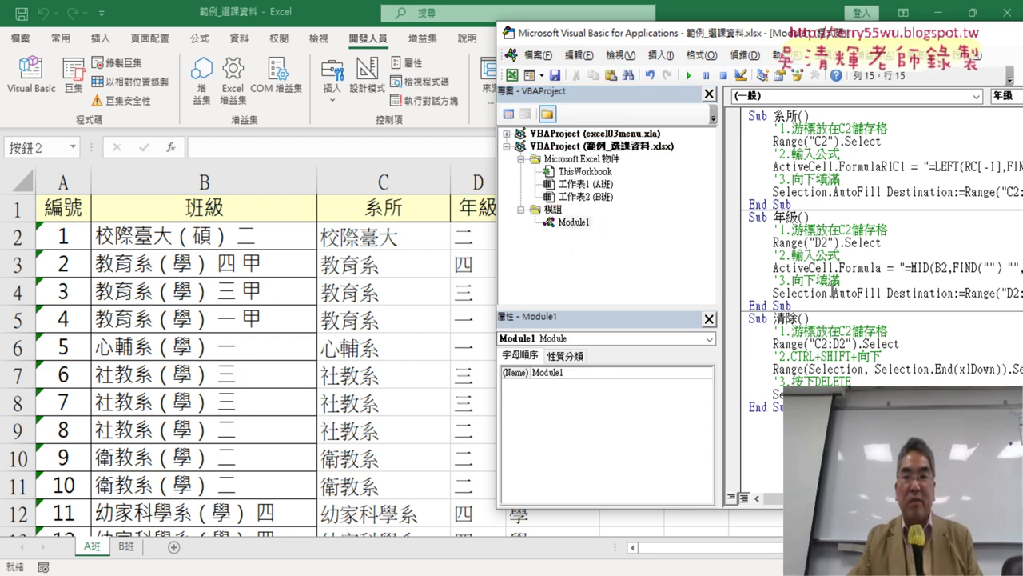
pyautogui.click(366, 312)
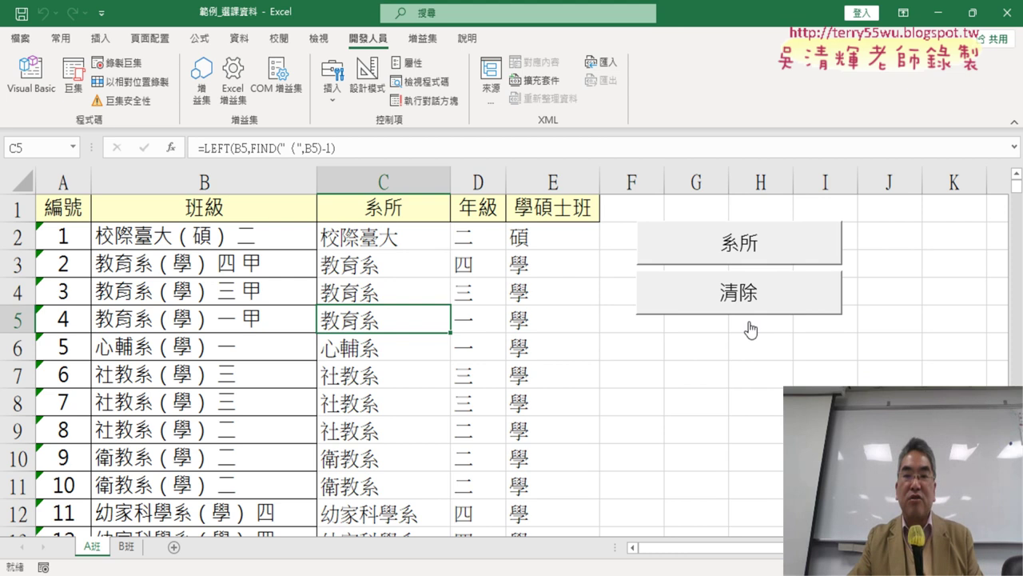
# Duplicate the 年級 macro, pasting the copy above the 清除 macro.
pyautogui.click(555, 214)
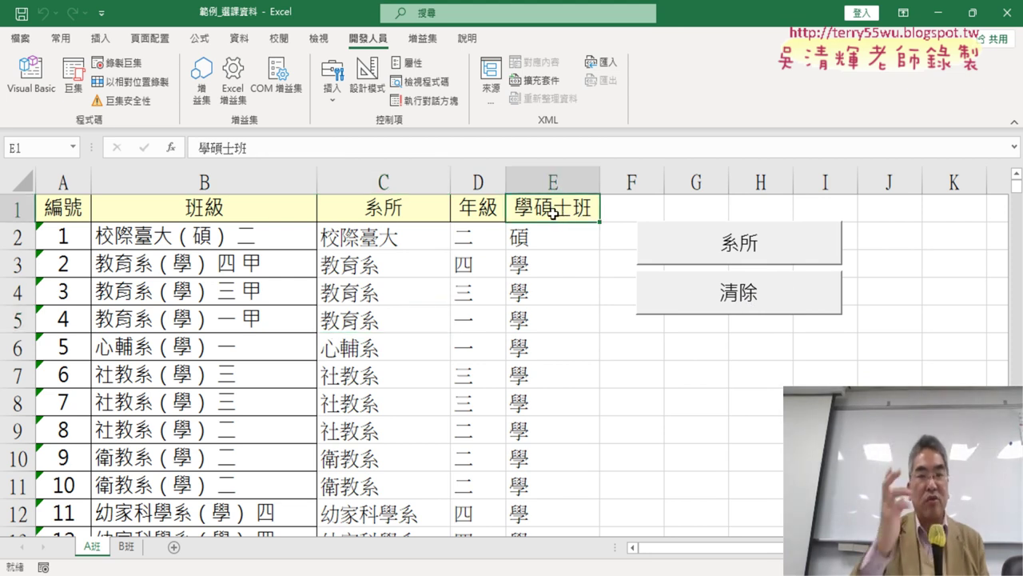
pyautogui.hotkey('ctrl', 'c')
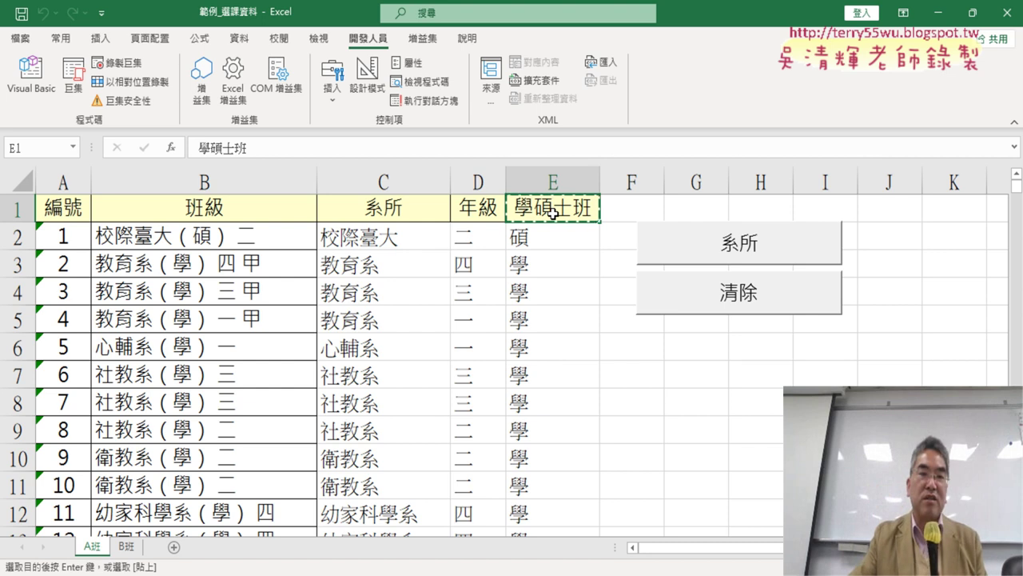
pyautogui.click(31, 76)
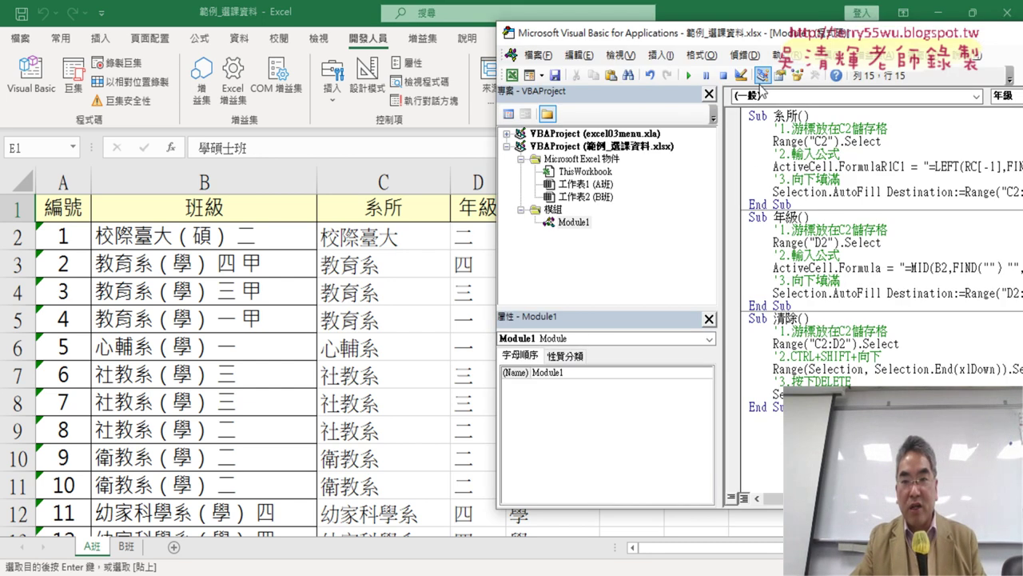
pyautogui.moveTo(769, 32); pyautogui.dragTo(415, 28)
pyautogui.moveTo(438, 297); pyautogui.dragTo(399, 209)
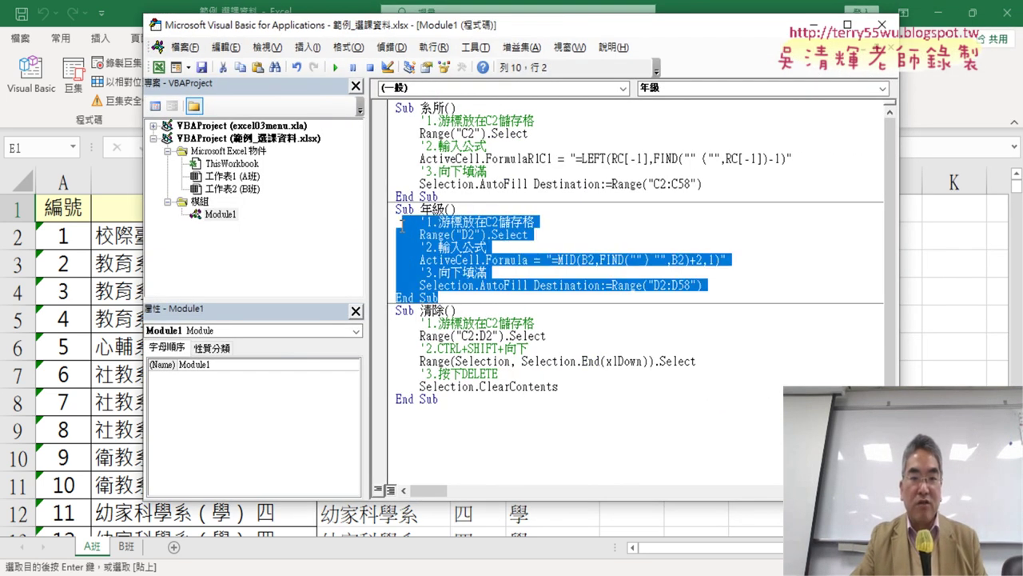
pyautogui.rightClick(443, 230)
pyautogui.click(466, 250)
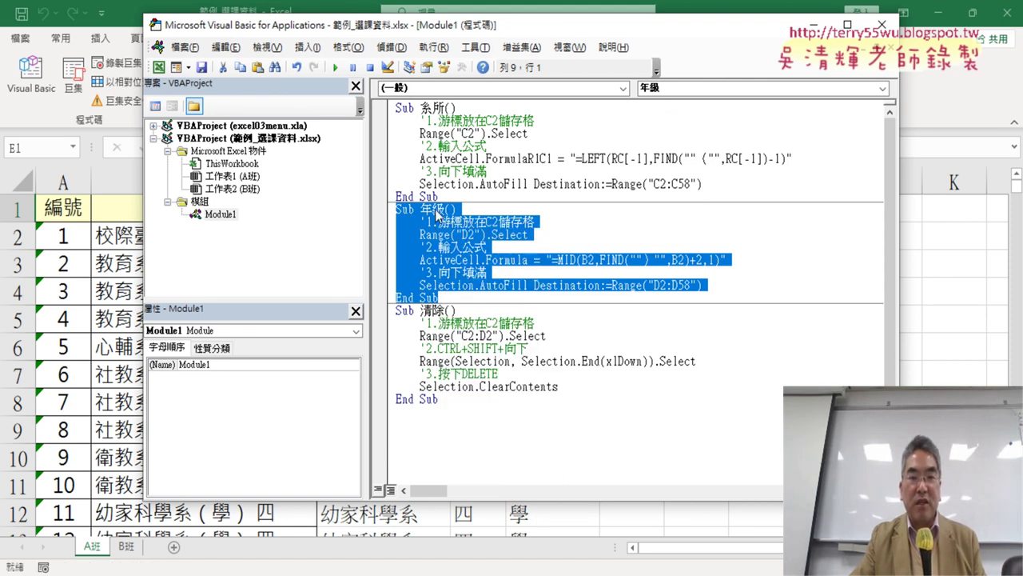
pyautogui.click(395, 311)
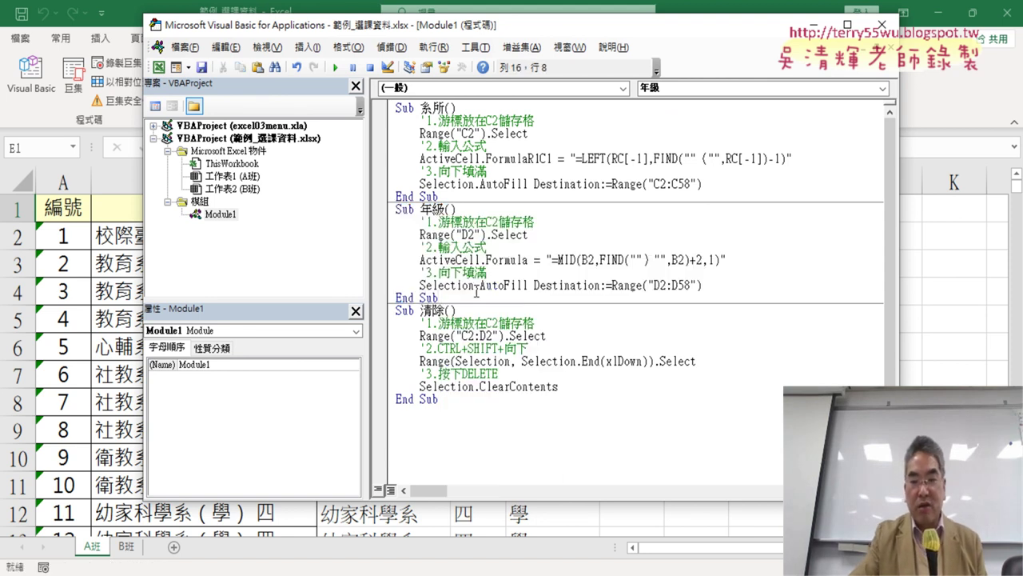
pyautogui.press('Return')
pyautogui.hotkey('ctrl', 'v')
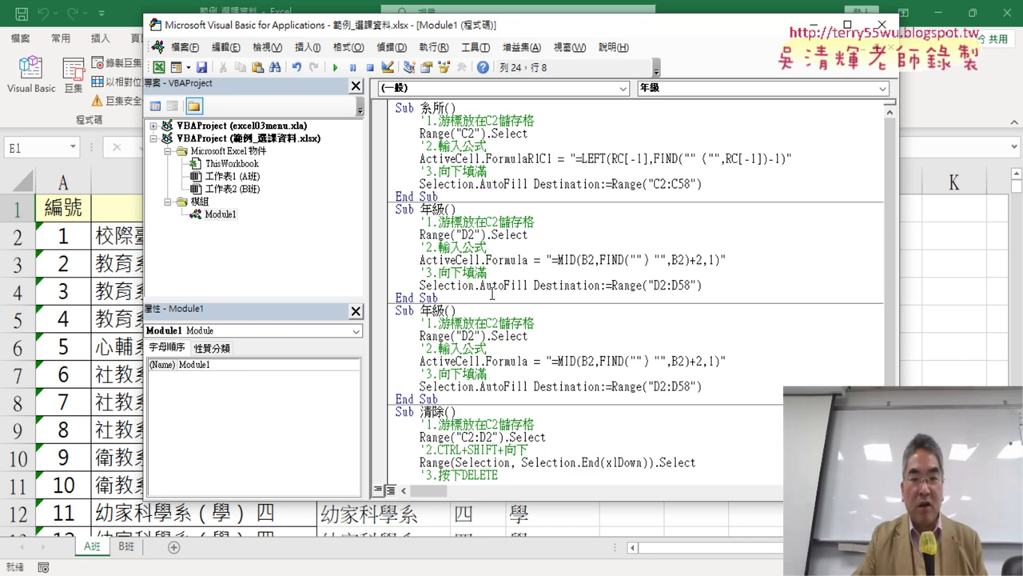
# Rename the duplicated macro to 學碩士班, copying the name from header cell E1.
pyautogui.click(163, 292)
pyautogui.click(546, 208)
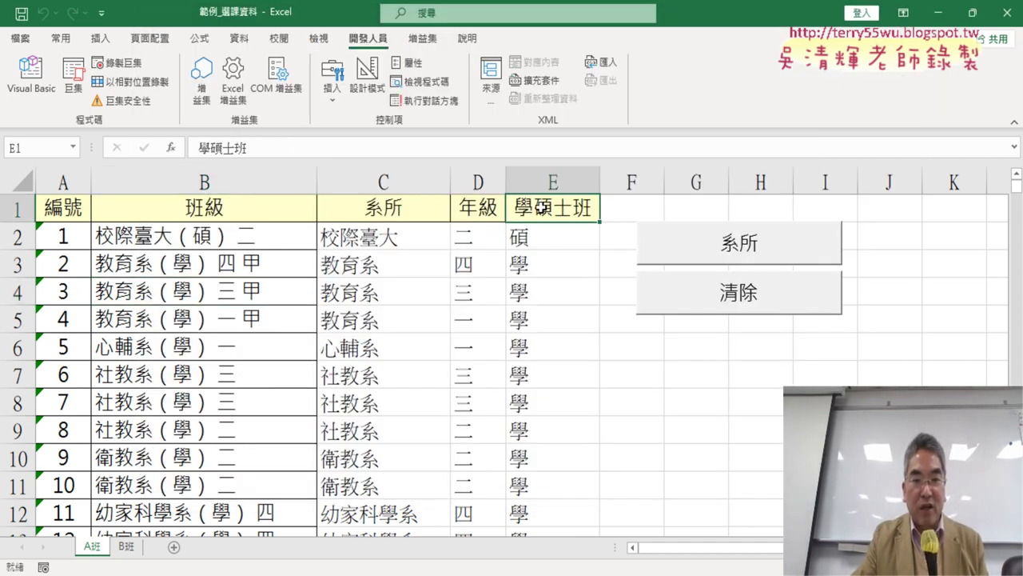
pyautogui.moveTo(196, 145); pyautogui.dragTo(197, 147)
pyautogui.rightClick(200, 147)
pyautogui.click(240, 181)
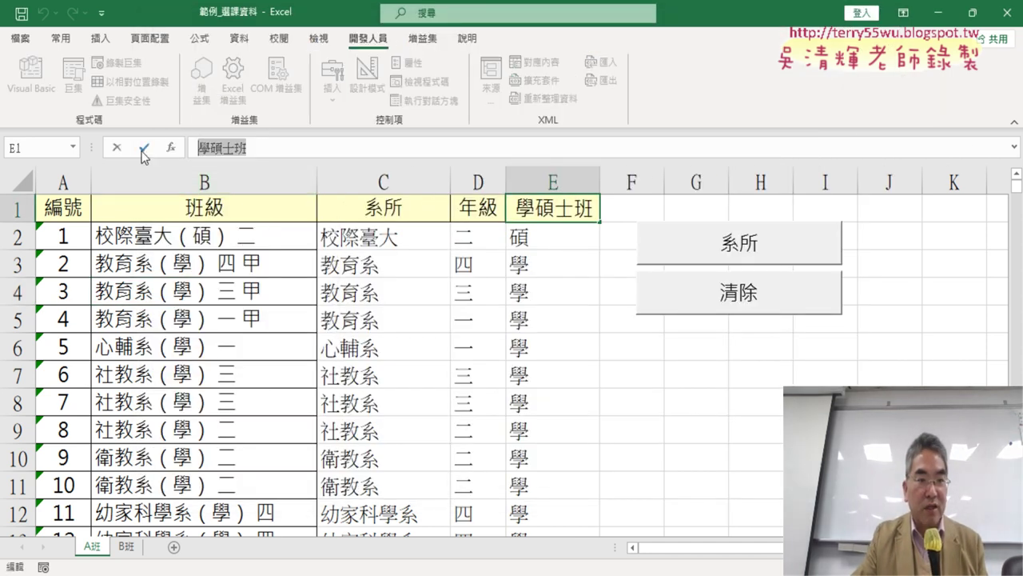
pyautogui.click(144, 147)
pyautogui.click(32, 83)
pyautogui.scroll(-2, 493, 346)
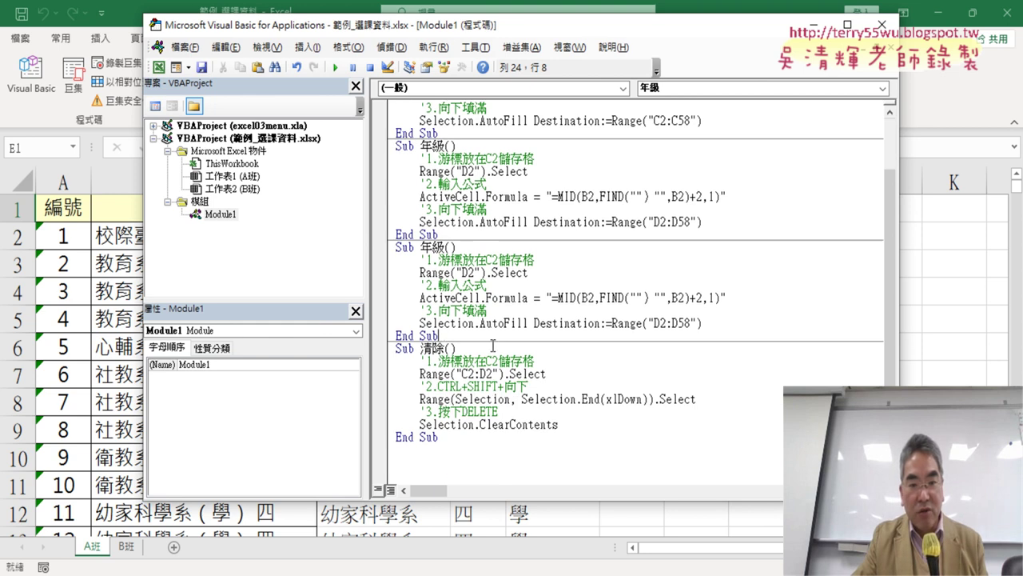
pyautogui.doubleClick(436, 248)
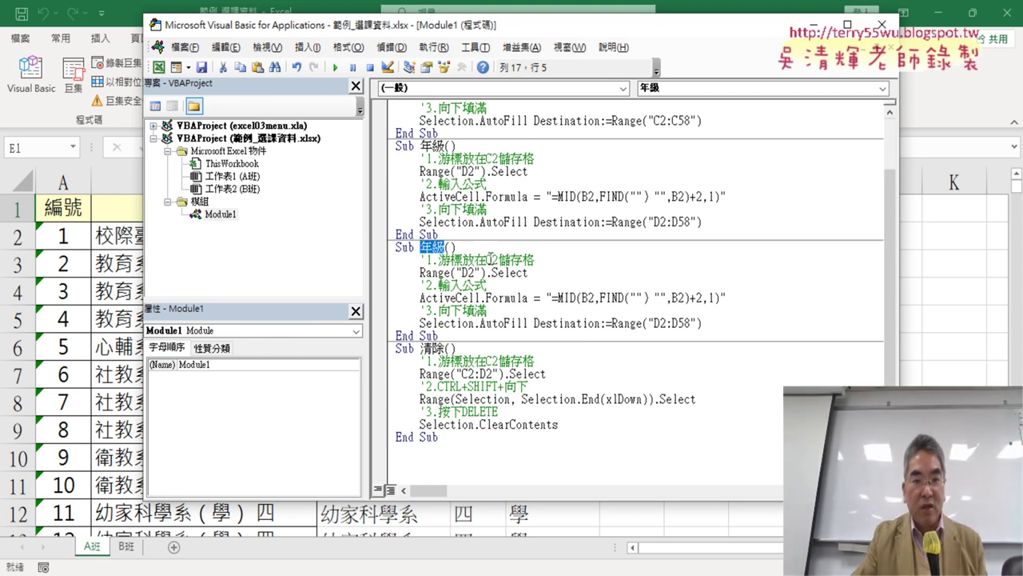
pyautogui.scroll(2, 448, 209)
pyautogui.rightClick(438, 311)
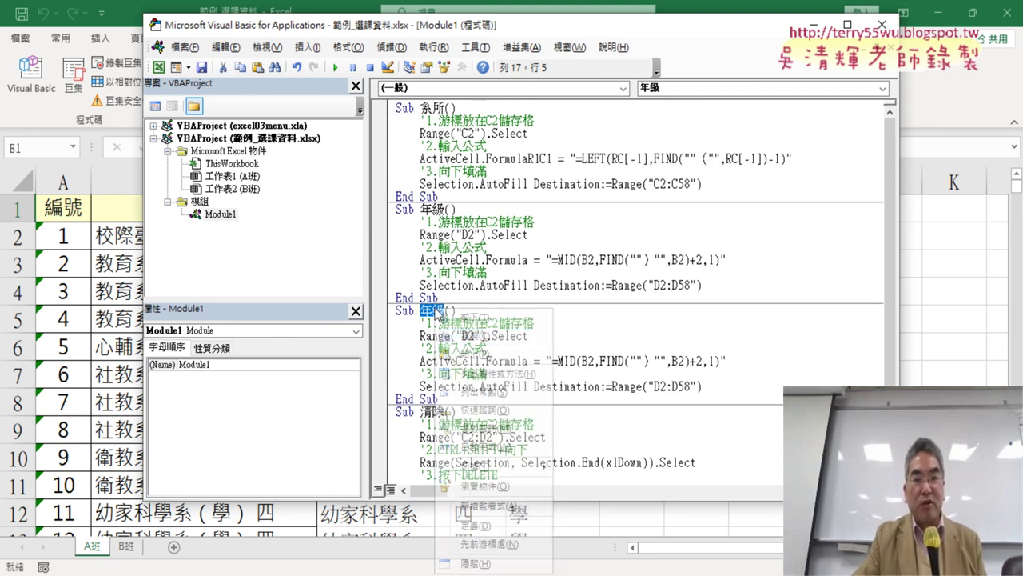
pyautogui.click(488, 362)
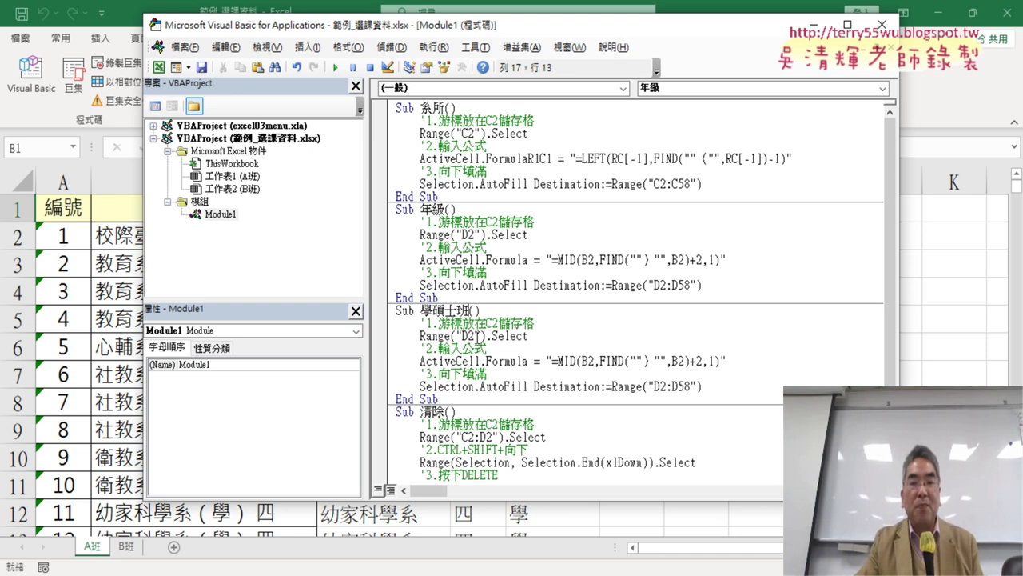
# Place the code window beside the sheet and change the macro's start cell from D2 to E2.
pyautogui.moveTo(565, 37); pyautogui.dragTo(824, 57)
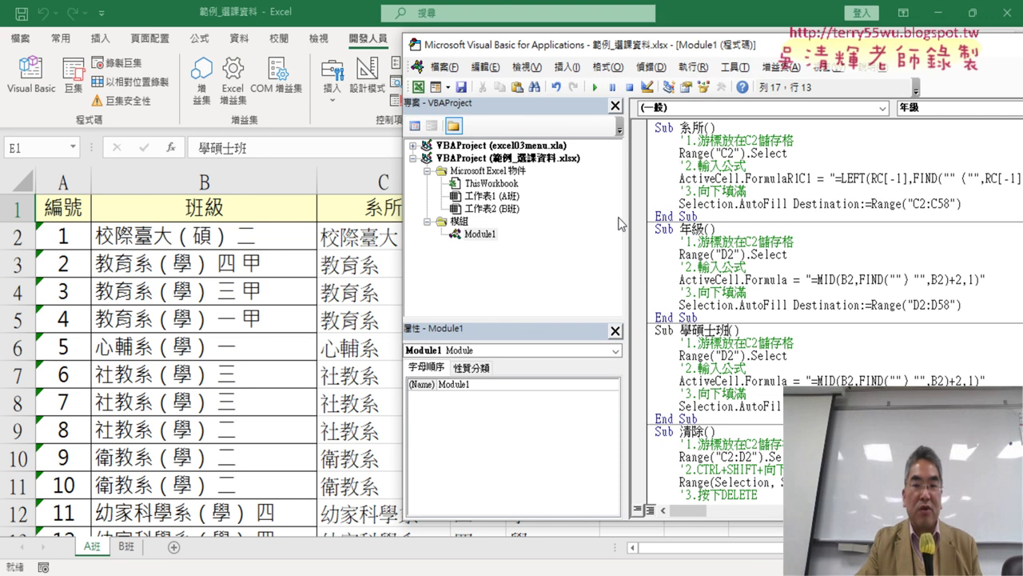
pyautogui.moveTo(626, 224); pyautogui.dragTo(495, 184)
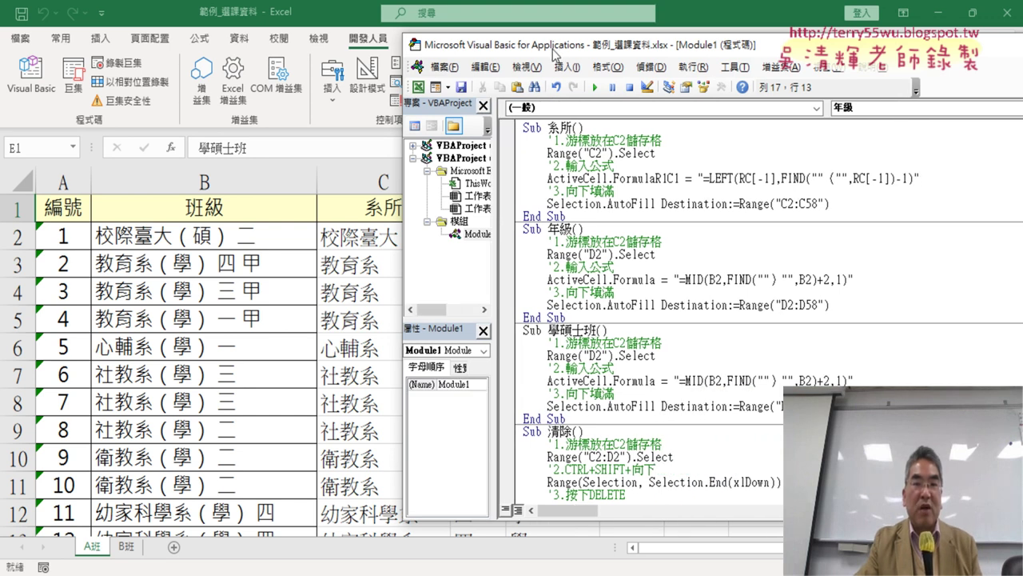
pyautogui.moveTo(553, 50); pyautogui.dragTo(365, 51)
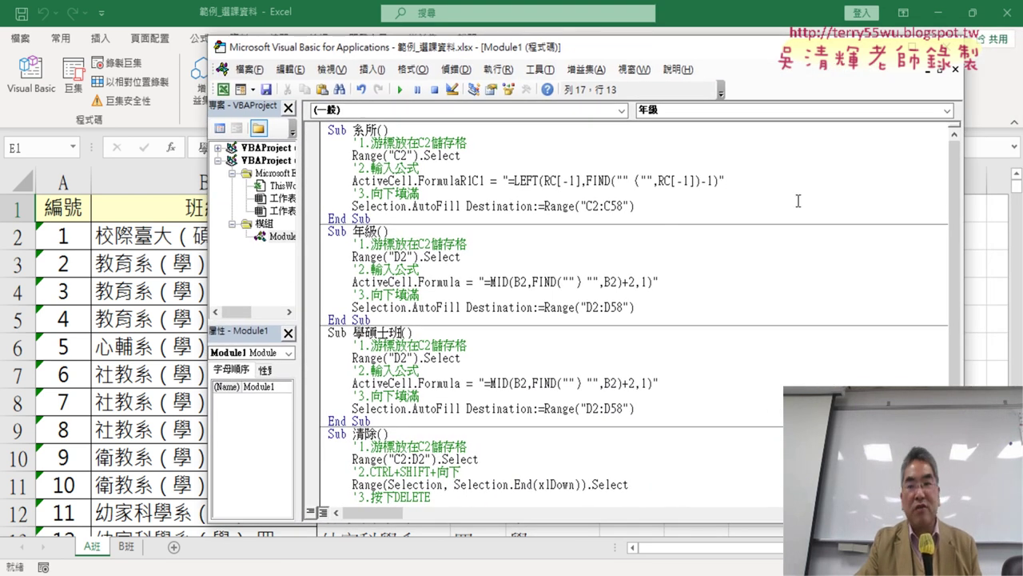
pyautogui.moveTo(964, 255); pyautogui.dragTo(734, 255)
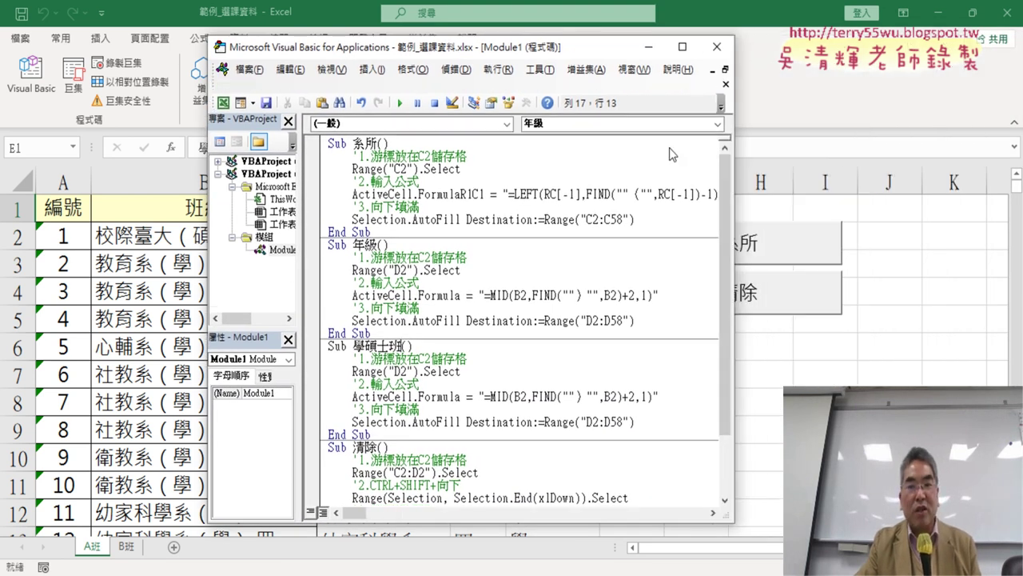
pyautogui.moveTo(558, 55)
pyautogui.mouseDown()
pyautogui.moveTo(329, 55)
pyautogui.moveTo(937, 59)
pyautogui.mouseUp()
pyautogui.scroll(-1, 799, 345)
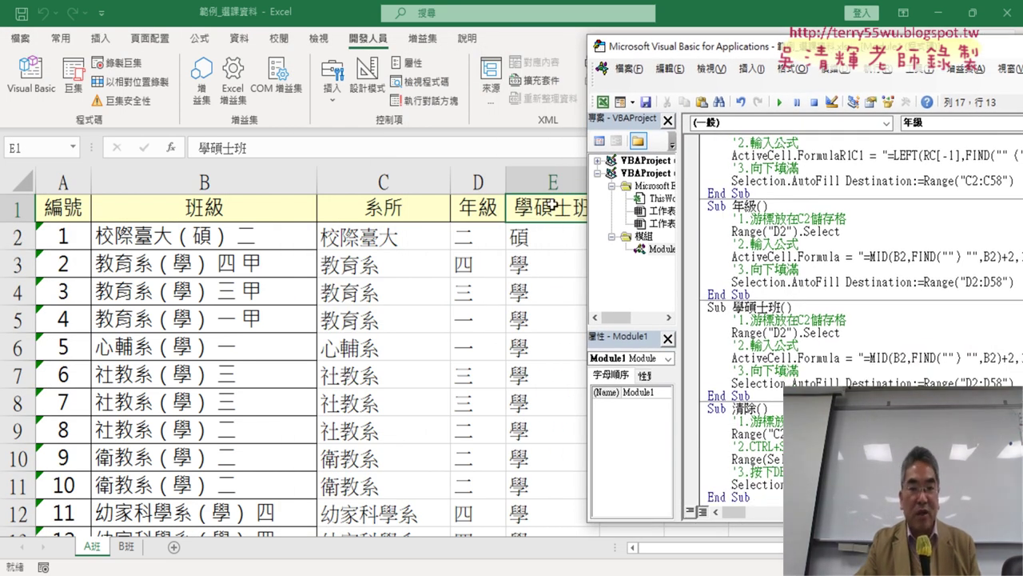
pyautogui.scroll(-1, 780, 309)
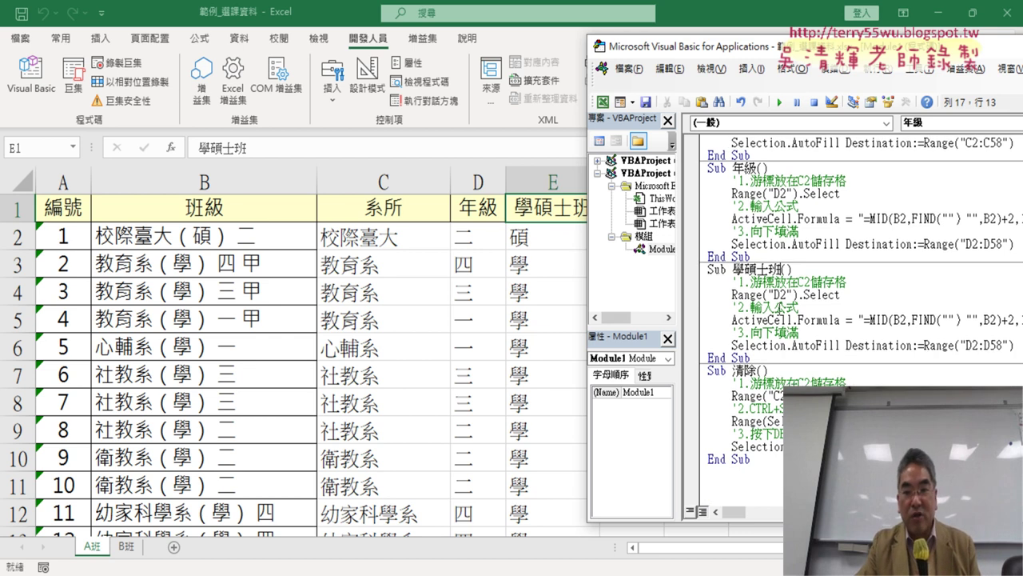
pyautogui.click(783, 294)
pyautogui.write('E')
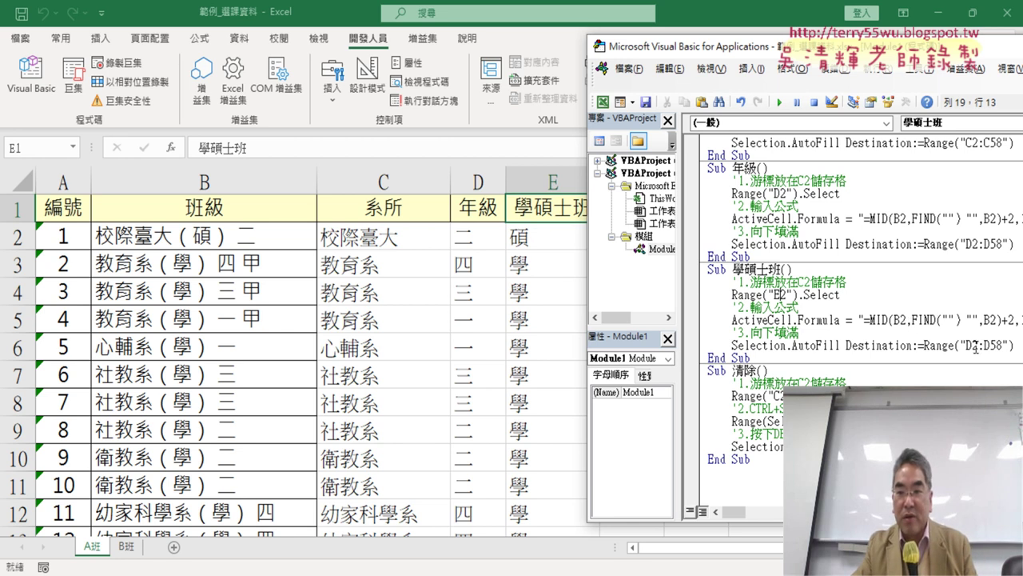
# Change the 學碩士班 AutoFill range from D2:D58 to E2:E58.
pyautogui.moveTo(974, 345); pyautogui.dragTo(967, 345)
pyautogui.write('E')
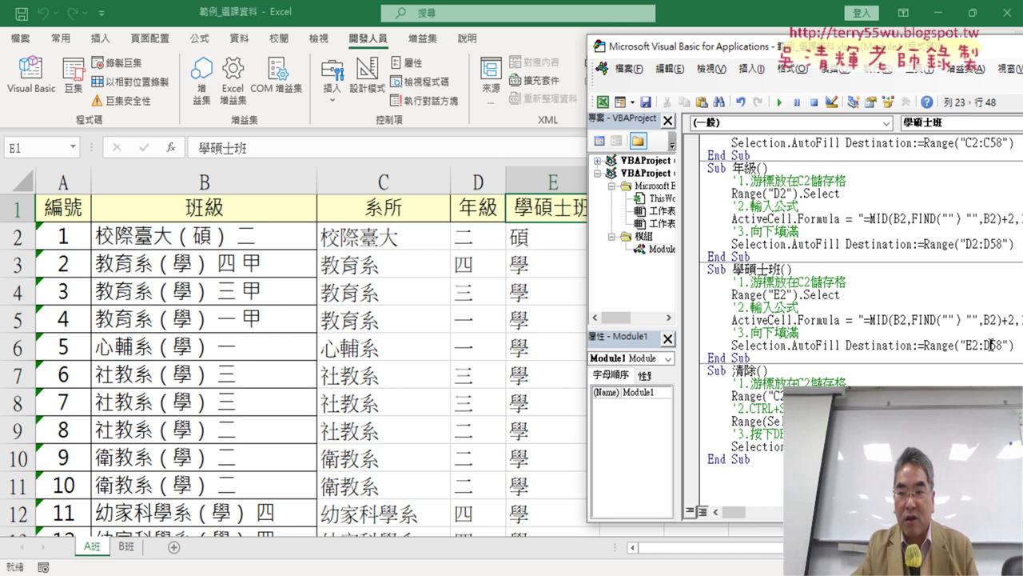
pyautogui.moveTo(992, 345); pyautogui.dragTo(984, 345)
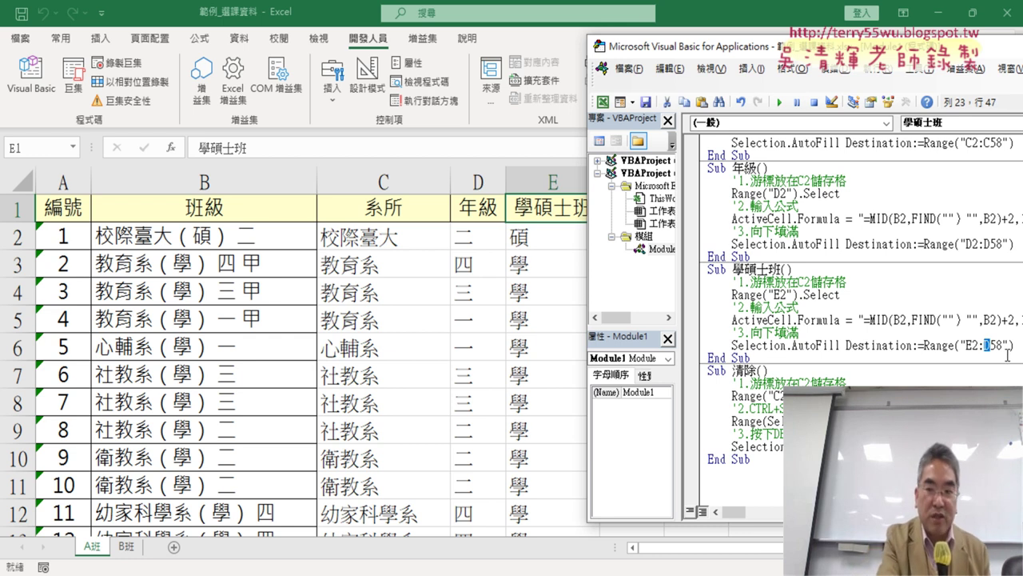
pyautogui.write('E')
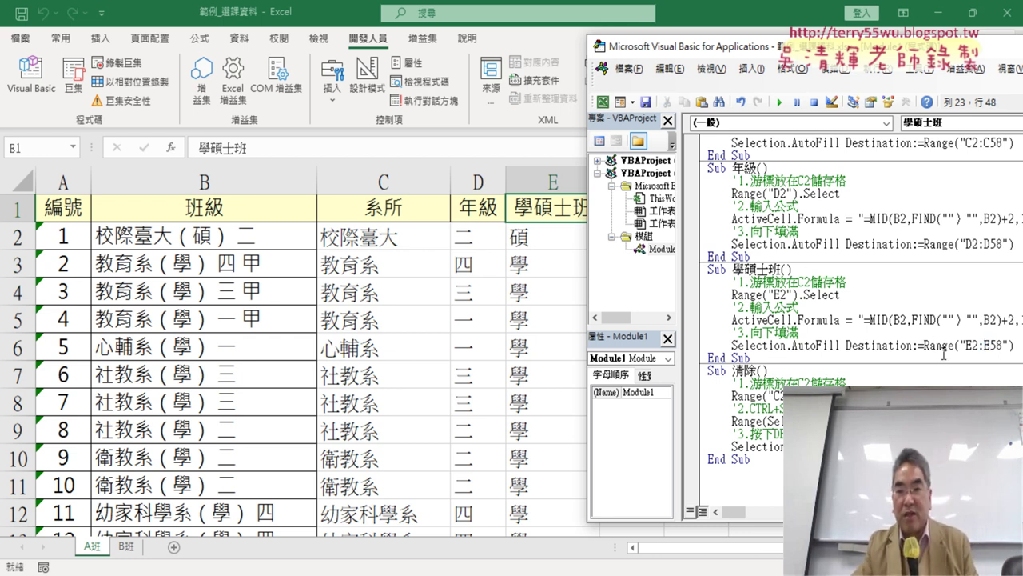
# Delete the old formula text between the quotes and go to cell E2 on the sheet.
pyautogui.moveTo(865, 319); pyautogui.dragTo(1020, 319)
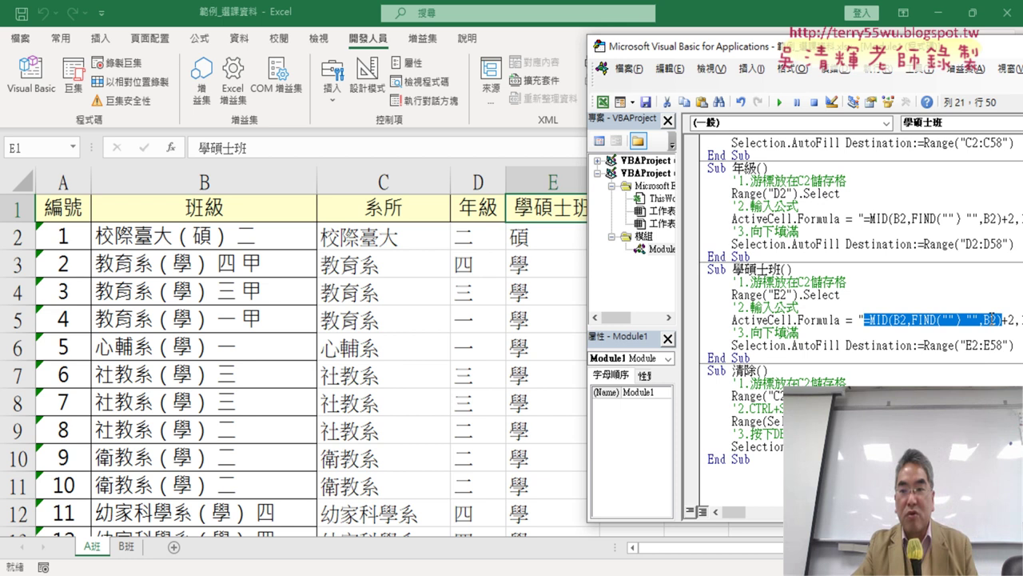
pyautogui.moveTo(861, 50); pyautogui.dragTo(813, 46)
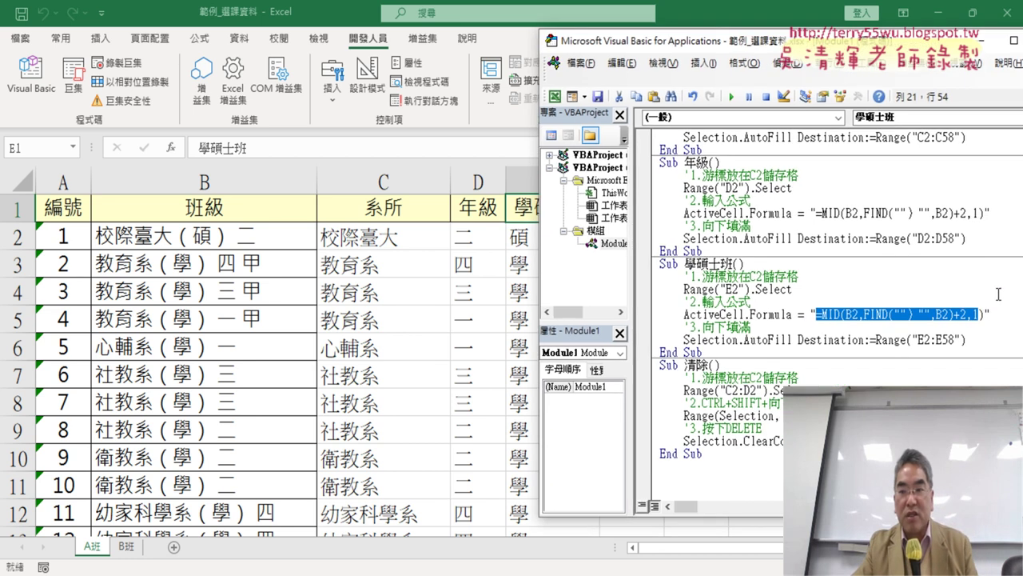
pyautogui.moveTo(986, 315); pyautogui.dragTo(816, 314)
pyautogui.press('Delete')
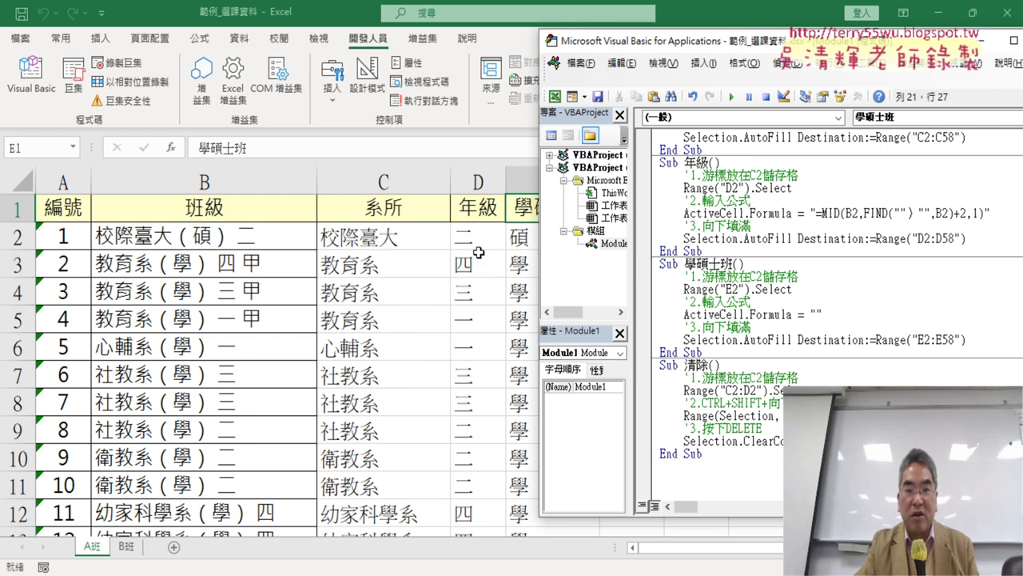
pyautogui.click(516, 241)
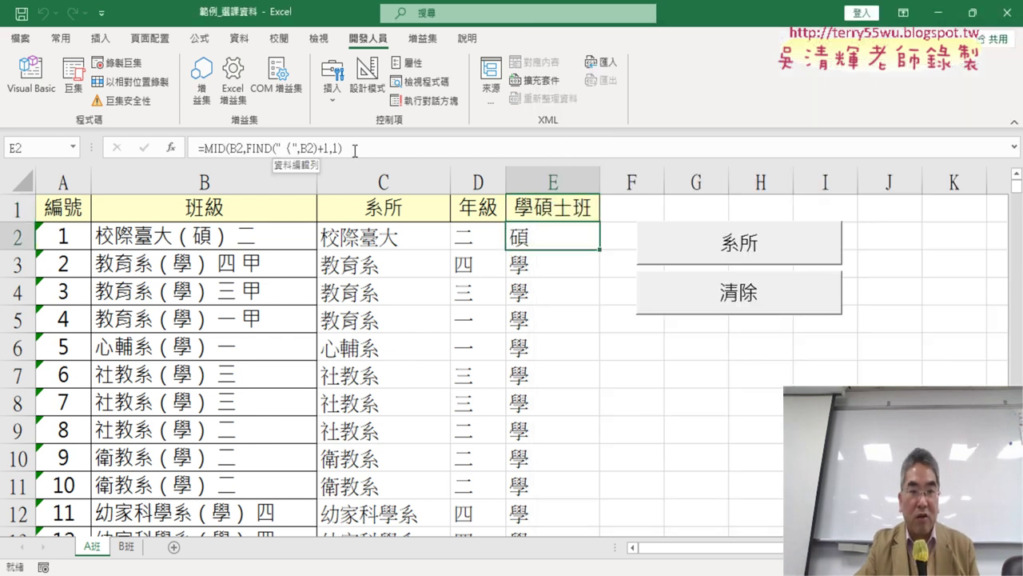
# Copy E2's MID formula and paste it into the 學碩士班 macro.
pyautogui.moveTo(354, 150); pyautogui.dragTo(197, 148)
pyautogui.rightClick(310, 150)
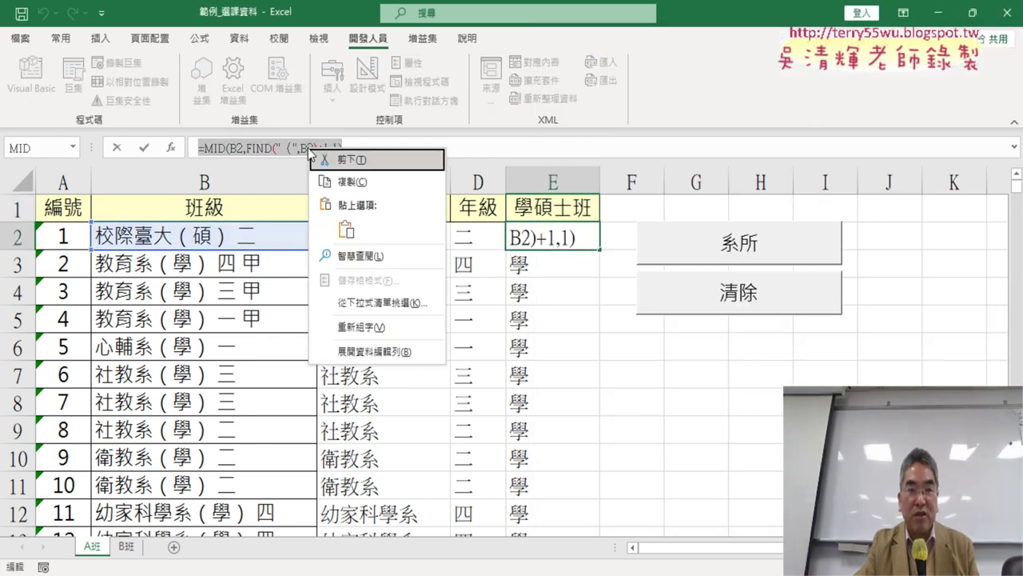
pyautogui.click(361, 190)
pyautogui.press('Escape')
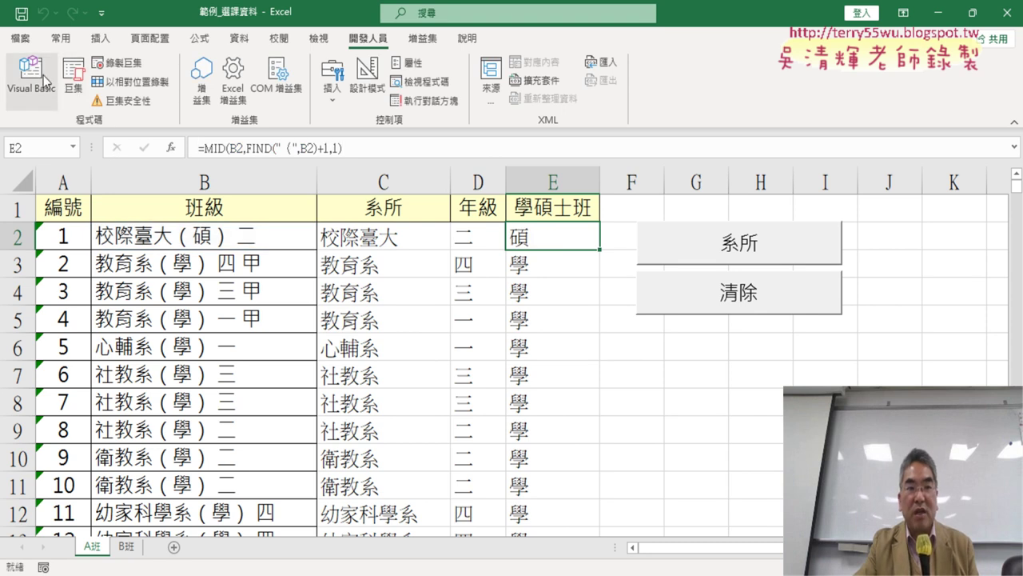
pyautogui.click(46, 80)
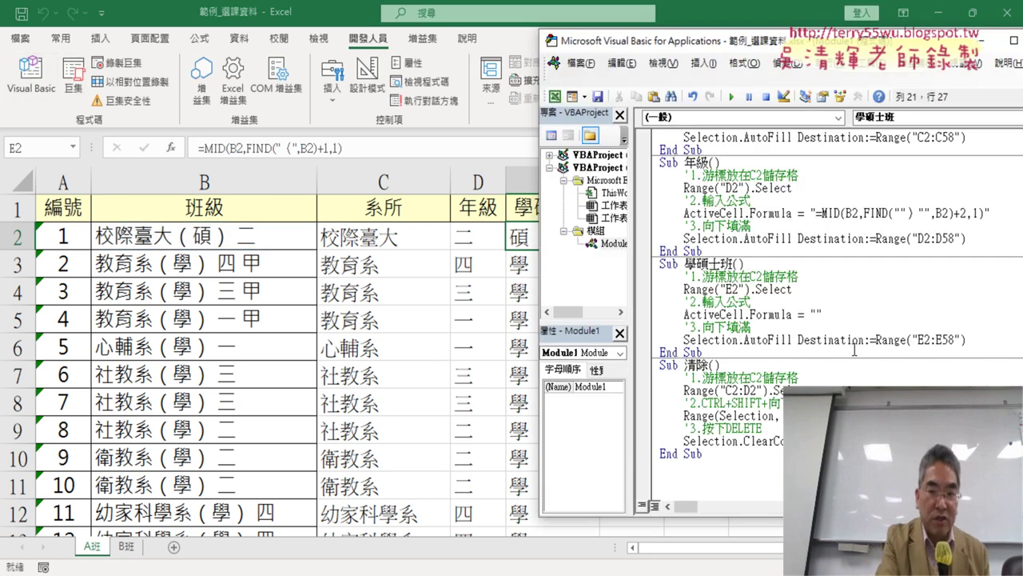
pyautogui.hotkey('ctrl', 'v')
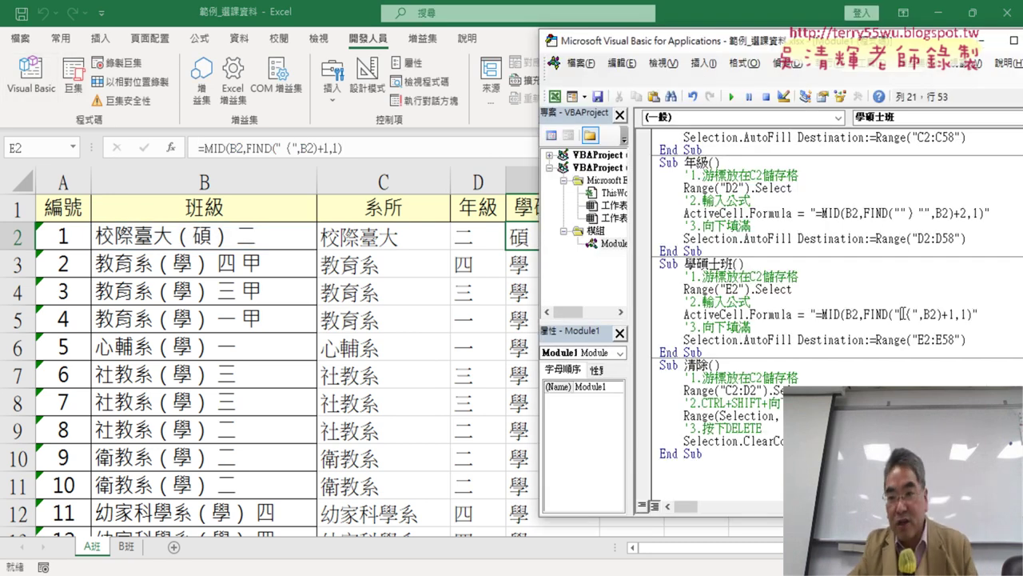
# Edit the quotes around （ in the FIND text, triggering an expected-end-of-statement error.
pyautogui.click(902, 313)
pyautogui.write('"')
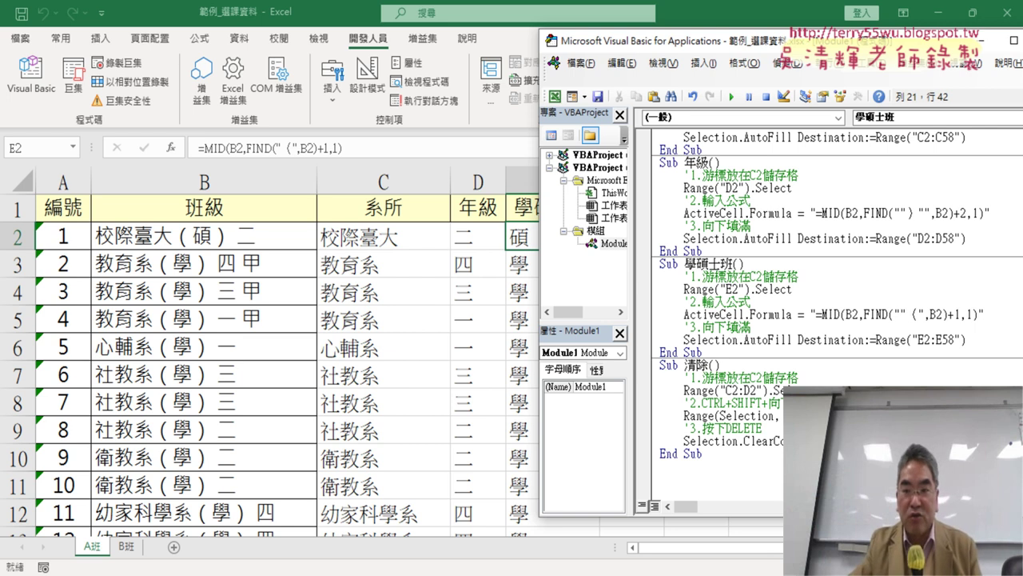
pyautogui.click(924, 313)
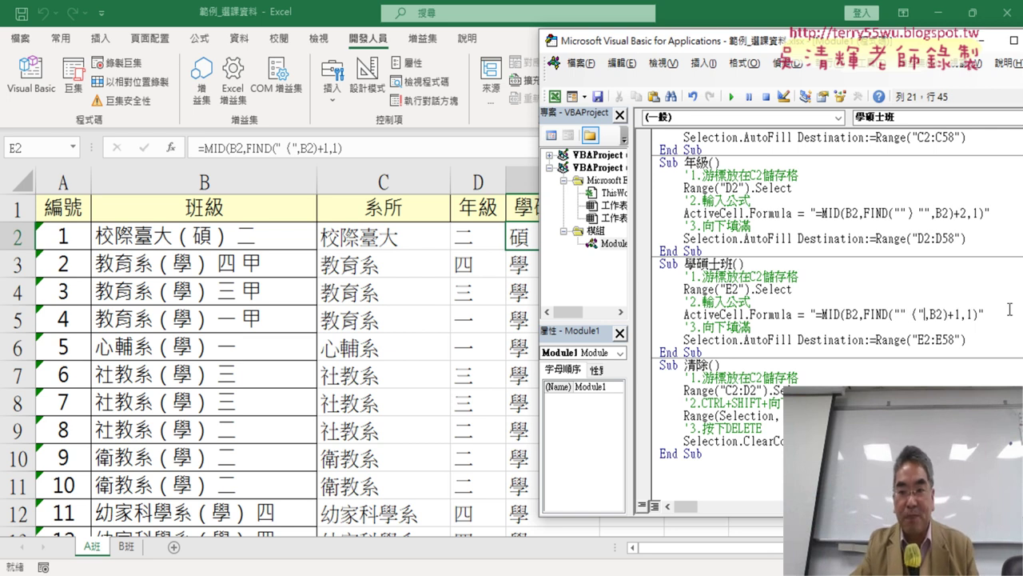
pyautogui.write('"')
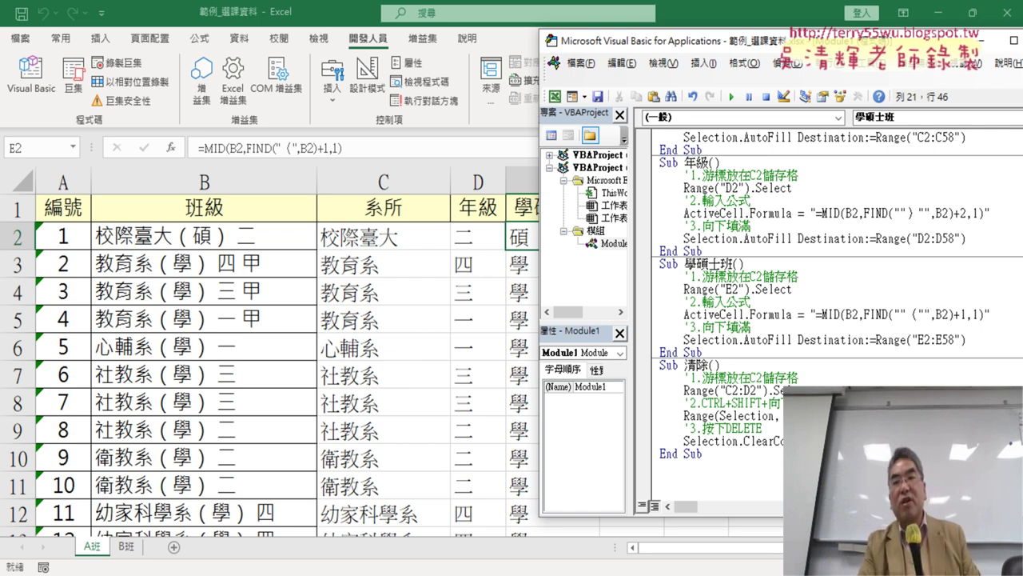
pyautogui.press('BackSpace')
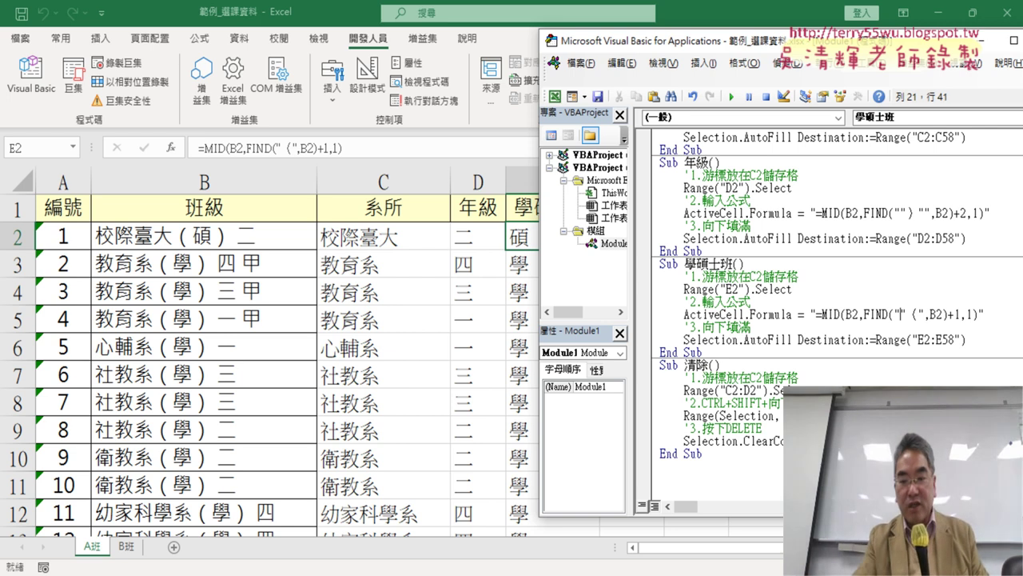
pyautogui.press('Left')
pyautogui.press('Down')
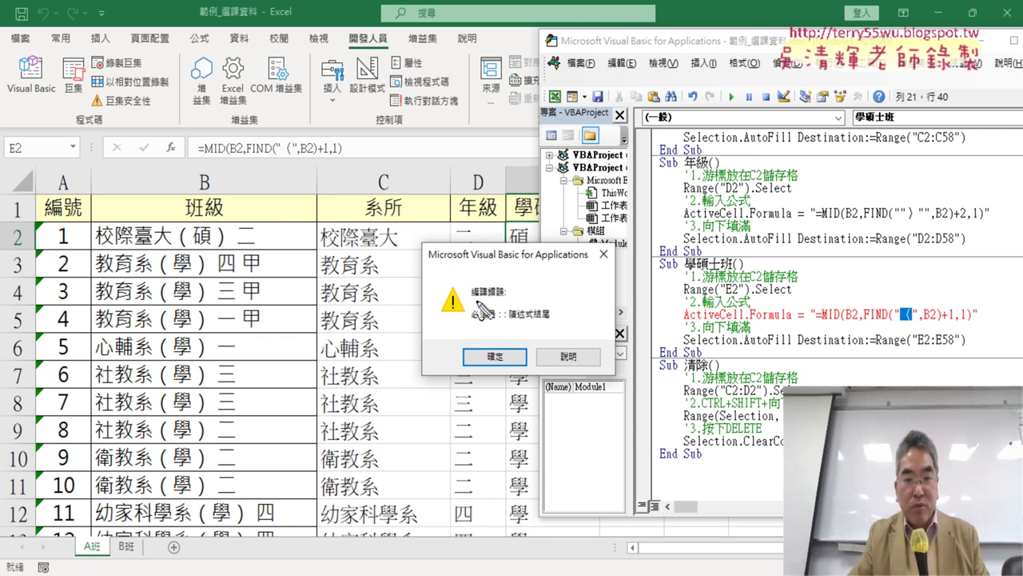
# Mark the offending （ in FIND with red pen annotations, clear them, and dismiss the compile error.
pyautogui.moveTo(470, 298)
pyautogui.mouseDown()
pyautogui.moveTo(505, 298)
pyautogui.moveTo(506, 324)
pyautogui.mouseUp()
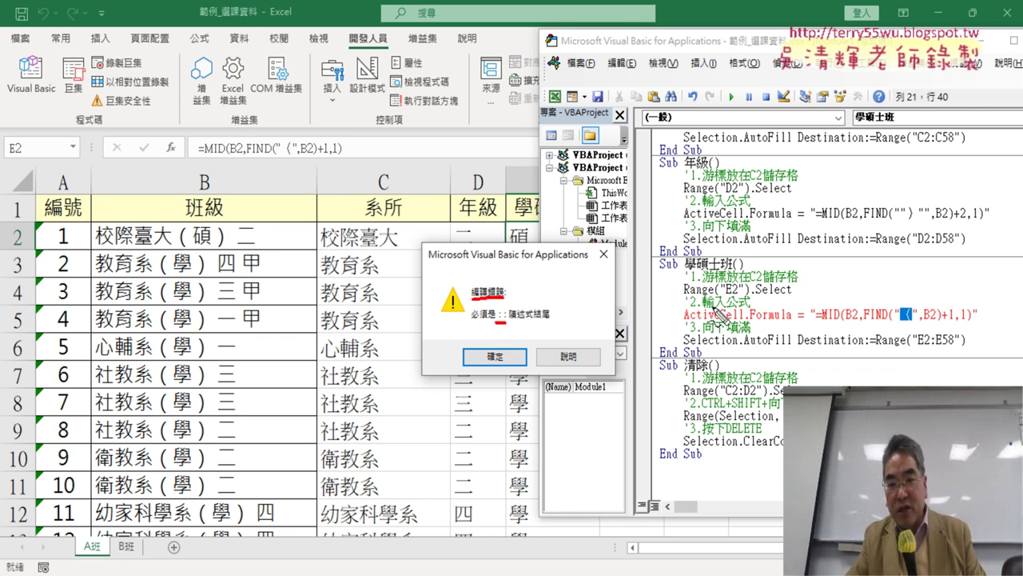
pyautogui.moveTo(560, 233)
pyautogui.mouseDown()
pyautogui.moveTo(906, 305)
pyautogui.moveTo(925, 276)
pyautogui.mouseUp()
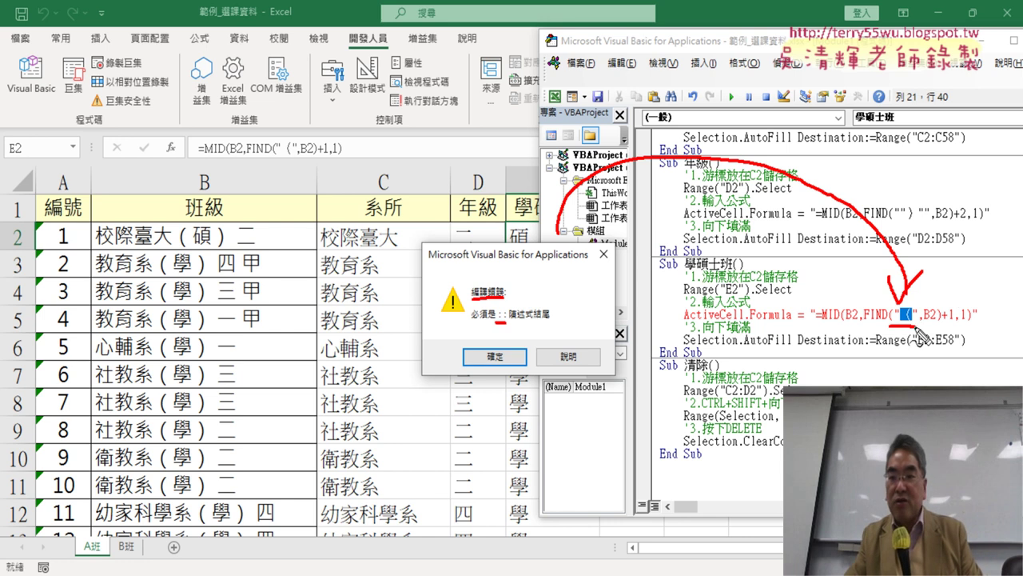
pyautogui.moveTo(894, 325); pyautogui.dragTo(910, 324)
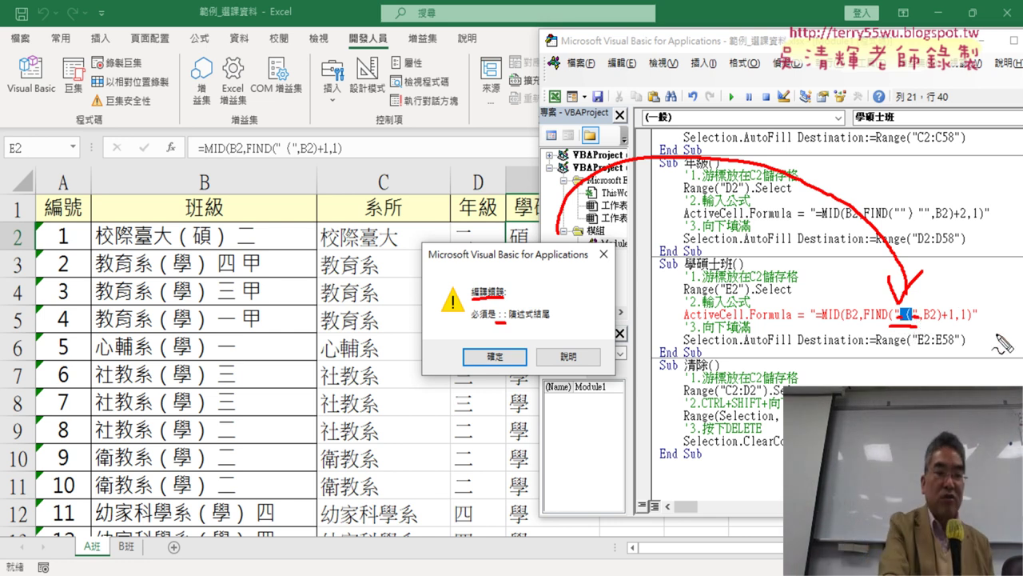
pyautogui.press('Escape')
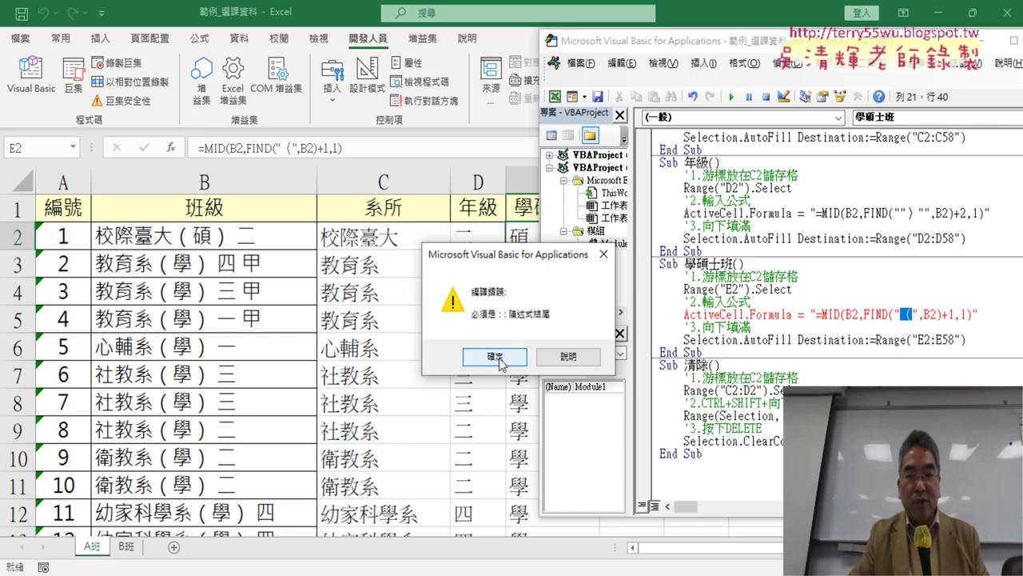
pyautogui.click(472, 356)
# Add the missing double quotes before （ in FIND and run the 清除 macro.
pyautogui.click(907, 314)
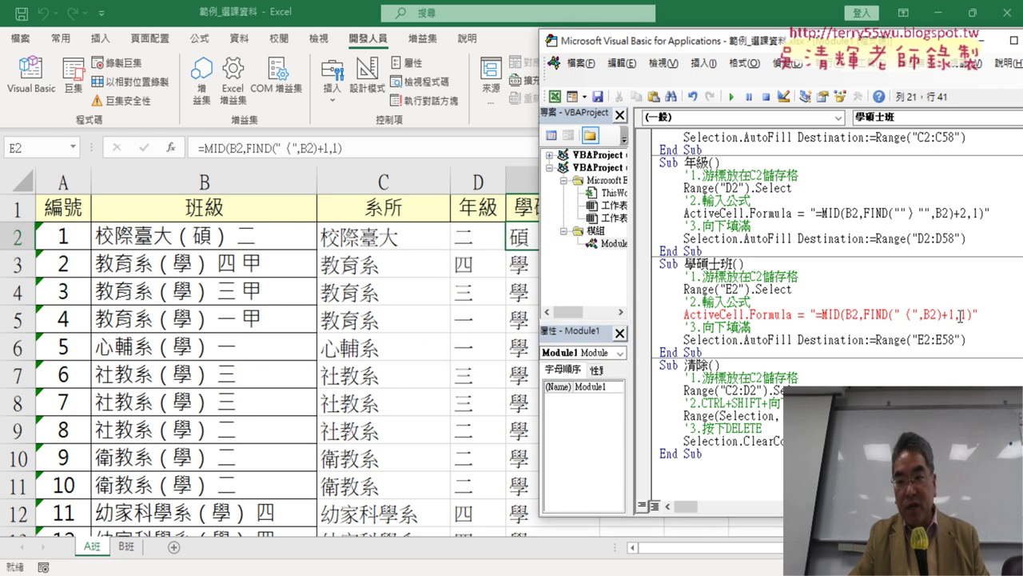
pyautogui.write('"')
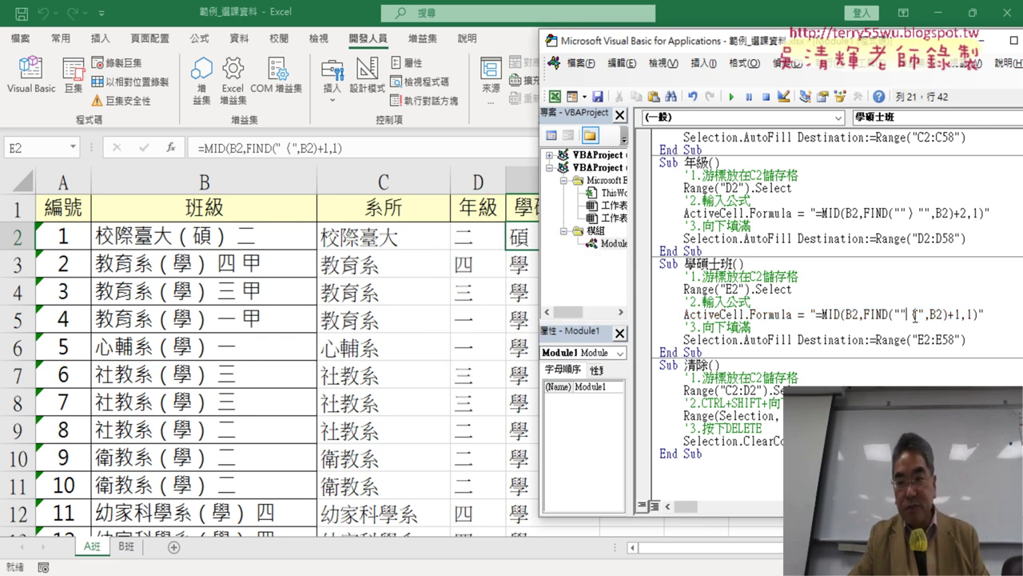
pyautogui.write('"')
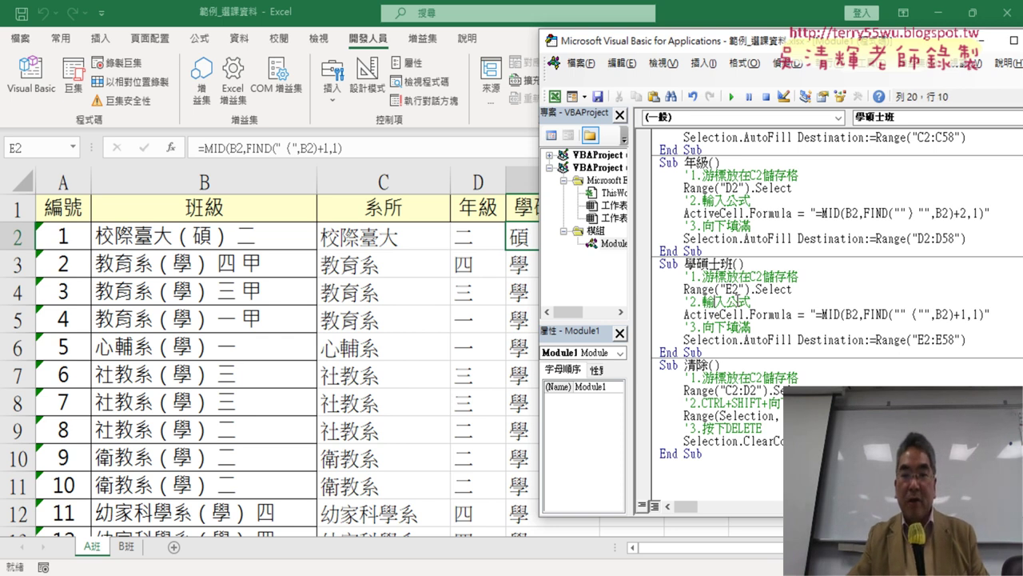
pyautogui.moveTo(769, 41); pyautogui.dragTo(824, 41)
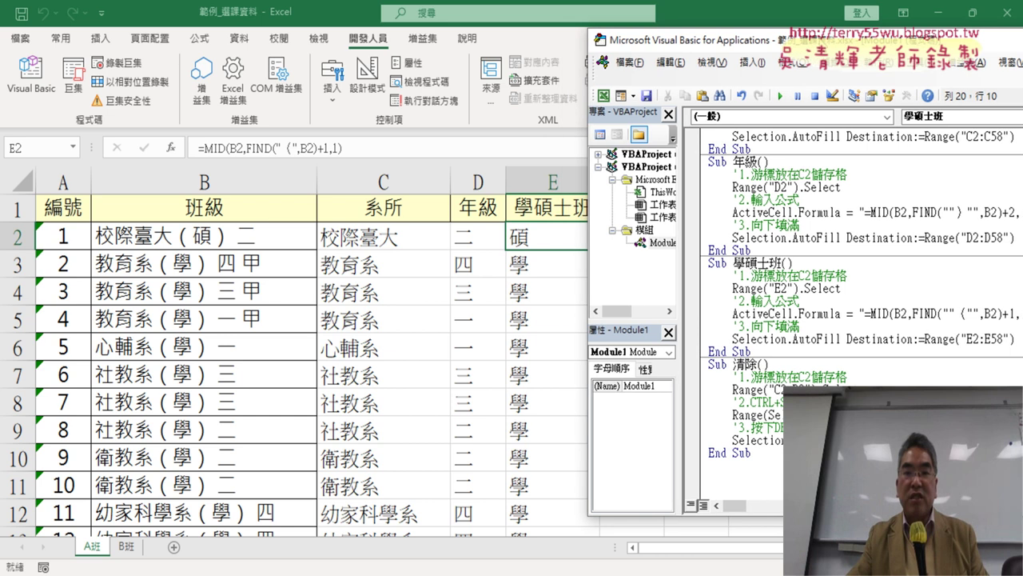
pyautogui.click(799, 415)
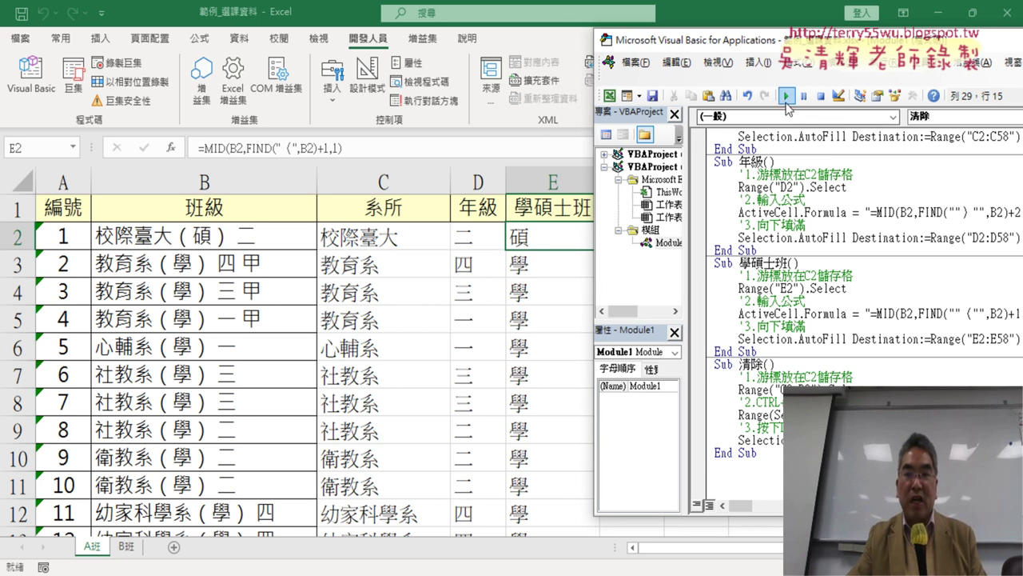
pyautogui.click(786, 96)
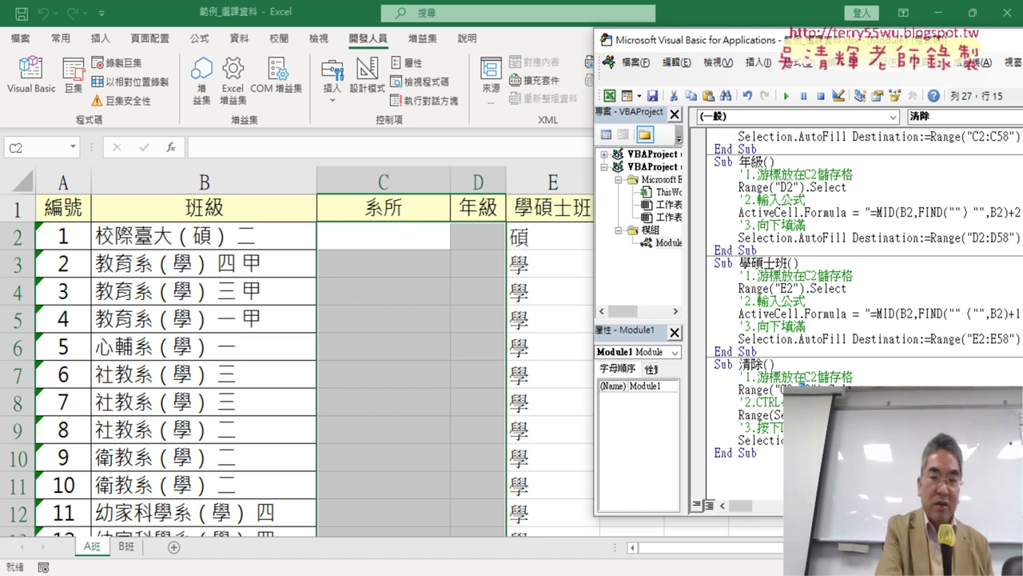
# Highlight C1:E2 to show E2 still holds 碩, then rerun 清除 from the Range line.
pyautogui.click(803, 390)
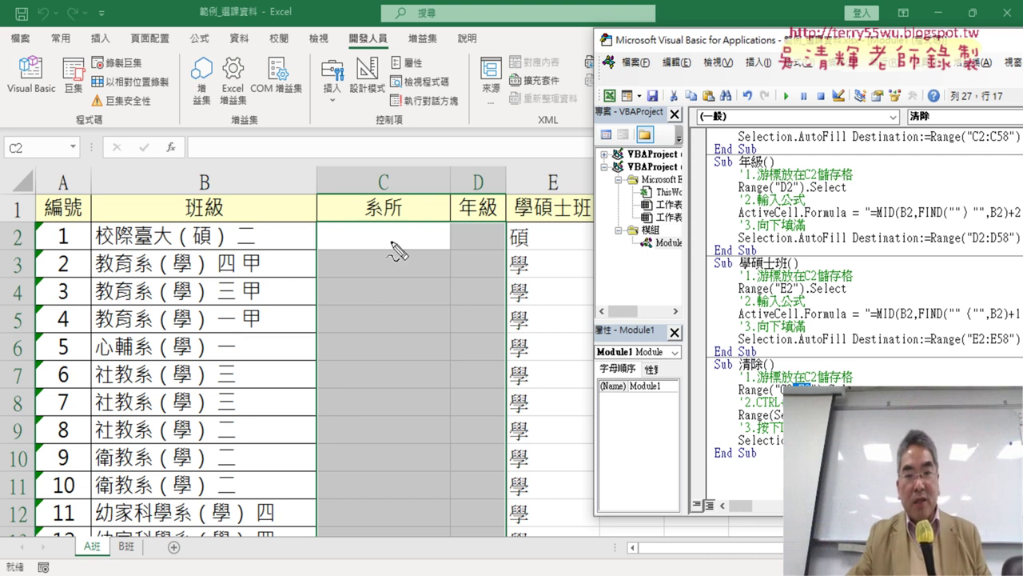
pyautogui.moveTo(313, 213)
pyautogui.mouseDown()
pyautogui.moveTo(316, 255)
pyautogui.moveTo(440, 214)
pyautogui.moveTo(448, 254)
pyautogui.mouseUp()
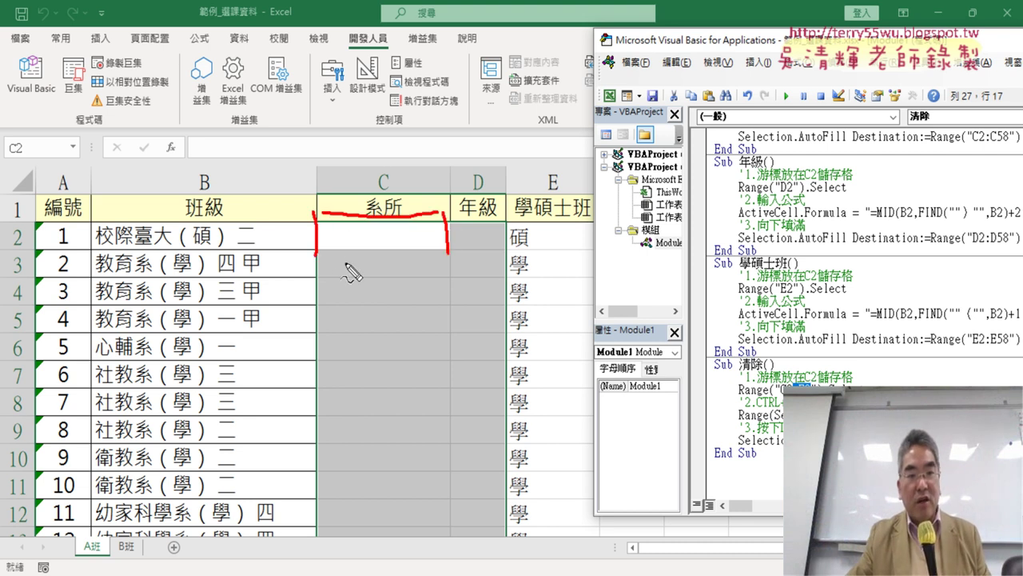
pyautogui.moveTo(320, 260); pyautogui.dragTo(399, 254)
pyautogui.moveTo(515, 222)
pyautogui.mouseDown()
pyautogui.moveTo(514, 252)
pyautogui.moveTo(603, 247)
pyautogui.mouseUp()
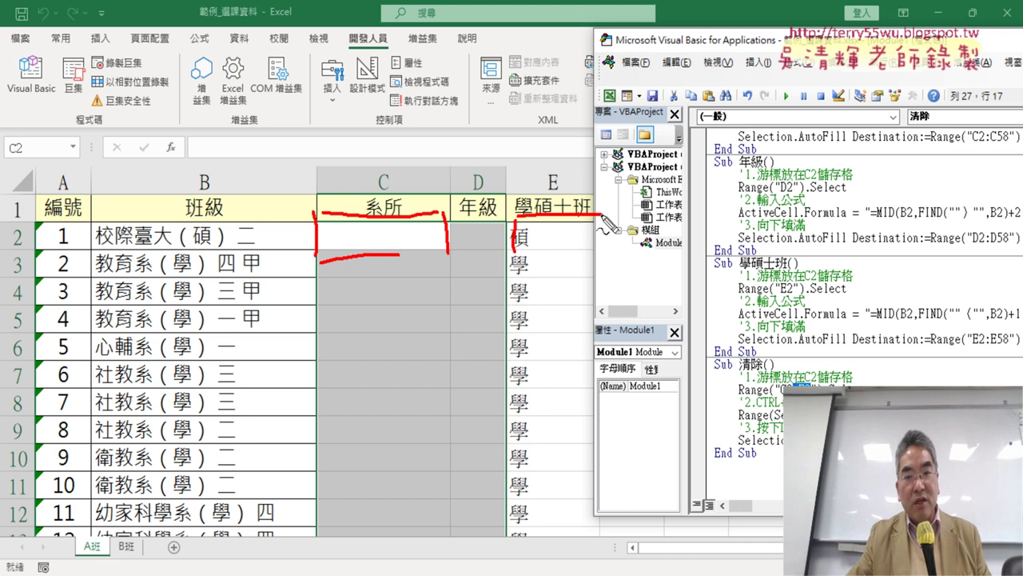
pyautogui.moveTo(534, 254); pyautogui.dragTo(598, 248)
pyautogui.moveTo(305, 200)
pyautogui.mouseDown()
pyautogui.moveTo(316, 262)
pyautogui.moveTo(614, 197)
pyautogui.moveTo(417, 276)
pyautogui.moveTo(320, 272)
pyautogui.mouseUp()
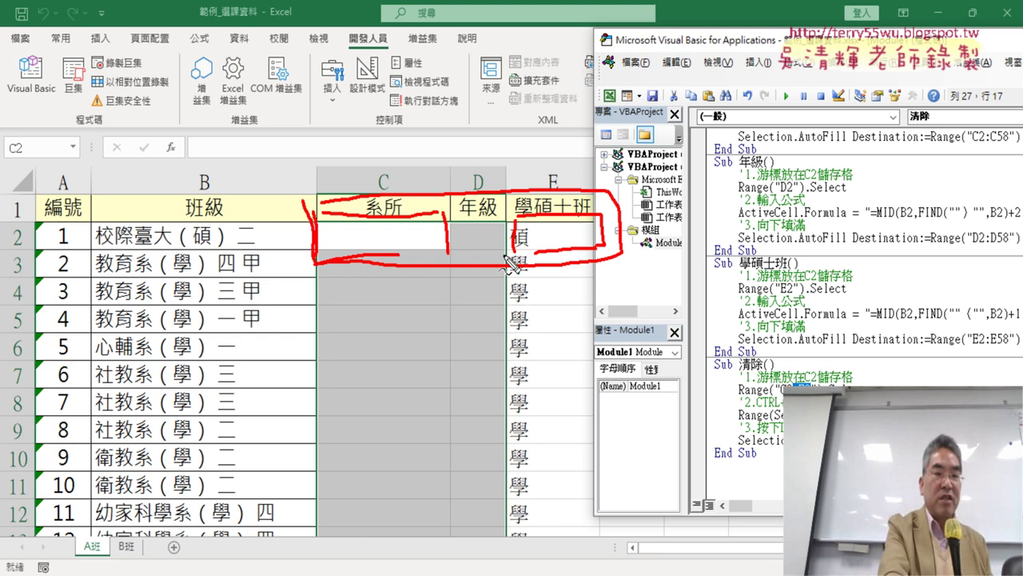
pyautogui.press('Escape')
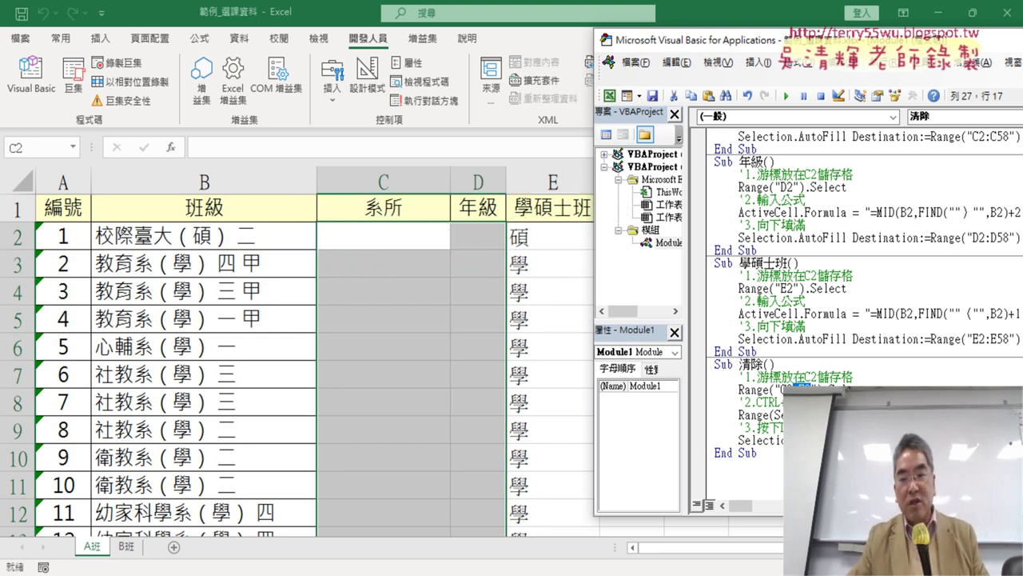
pyautogui.click(785, 96)
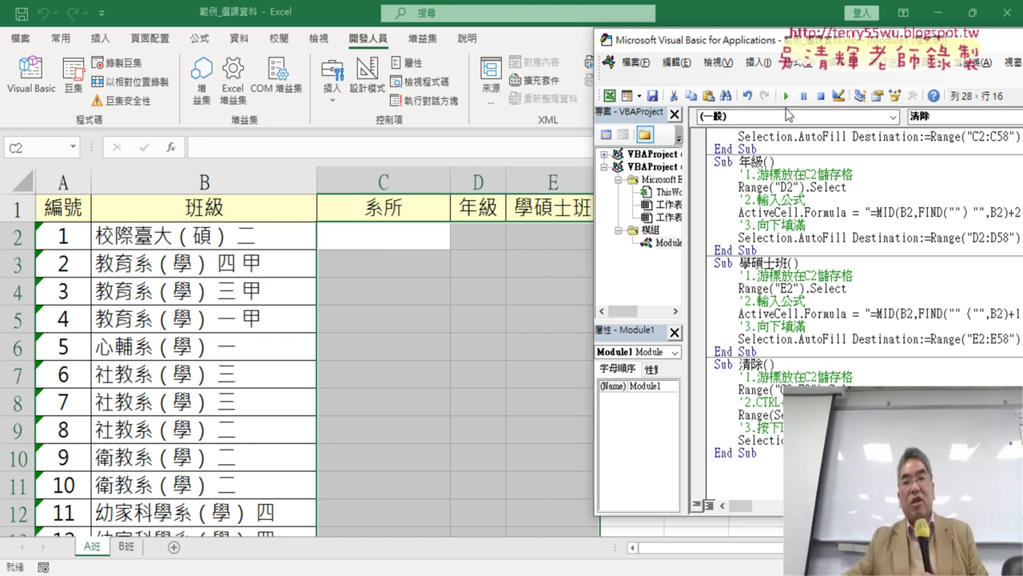
# Review the 年級 and 學碩士班 subs in the code, then return to the worksheet.
pyautogui.scroll(2, 762, 263)
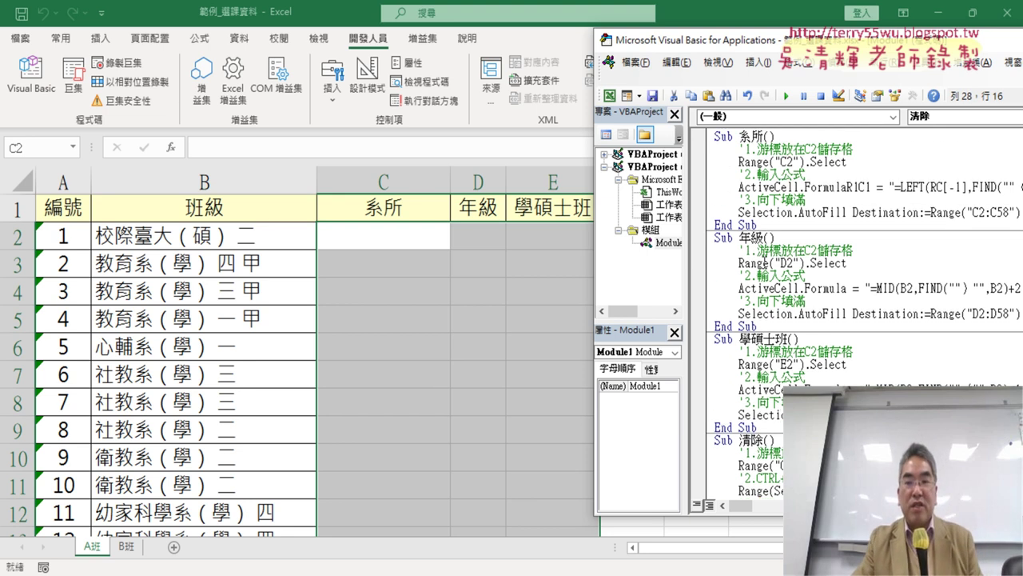
pyautogui.click(793, 377)
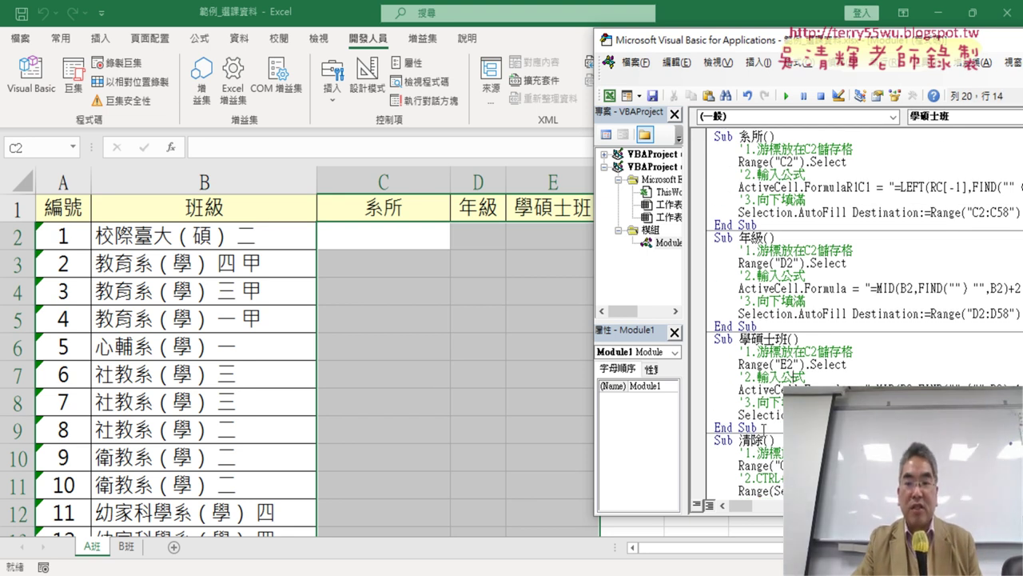
pyautogui.moveTo(764, 430); pyautogui.dragTo(716, 249)
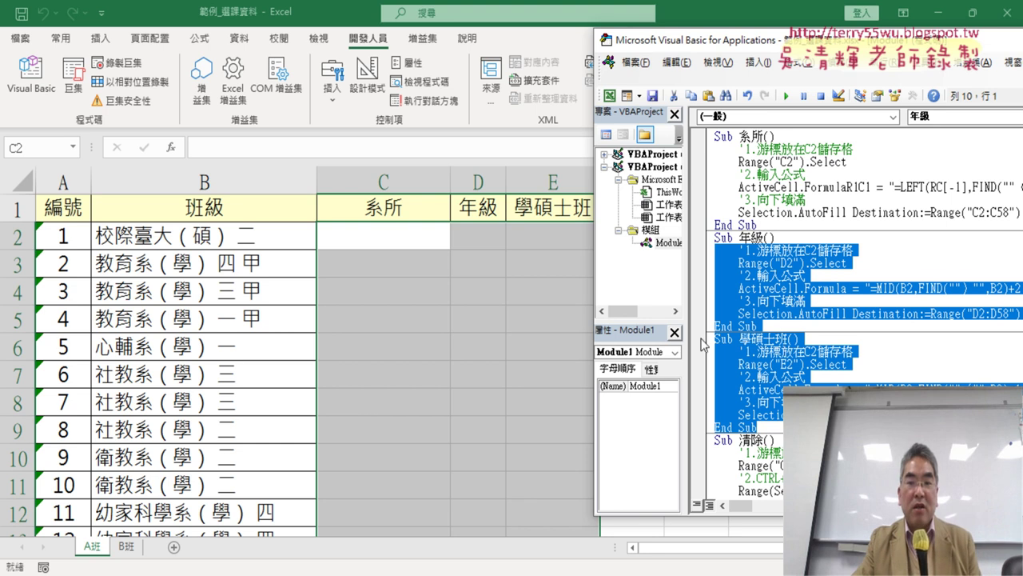
pyautogui.click(518, 360)
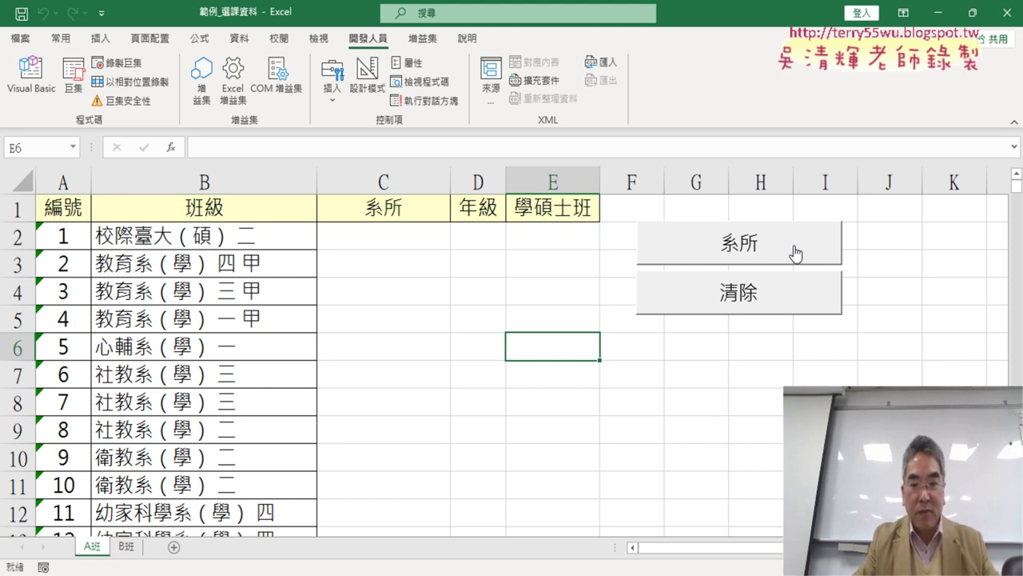
# Copy the 系所 and 清除 buttons together and pick cell F5 as the paste spot.
pyautogui.keyDown('ctrl'); pyautogui.click(795, 251); pyautogui.keyUp('ctrl')
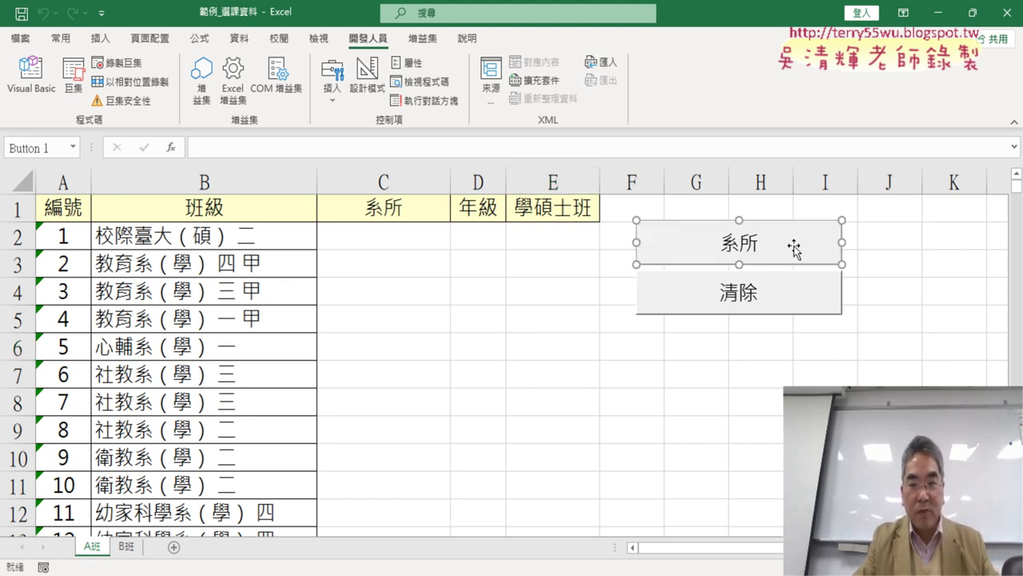
pyautogui.keyDown('ctrl'); pyautogui.click(759, 300); pyautogui.keyUp('ctrl')
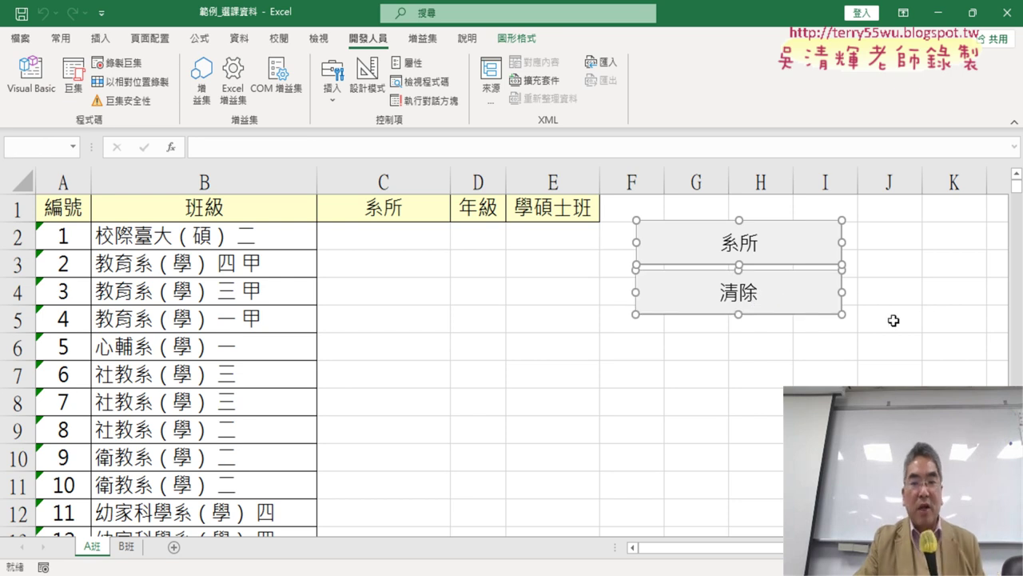
pyautogui.rightClick(779, 299)
pyautogui.click(824, 279)
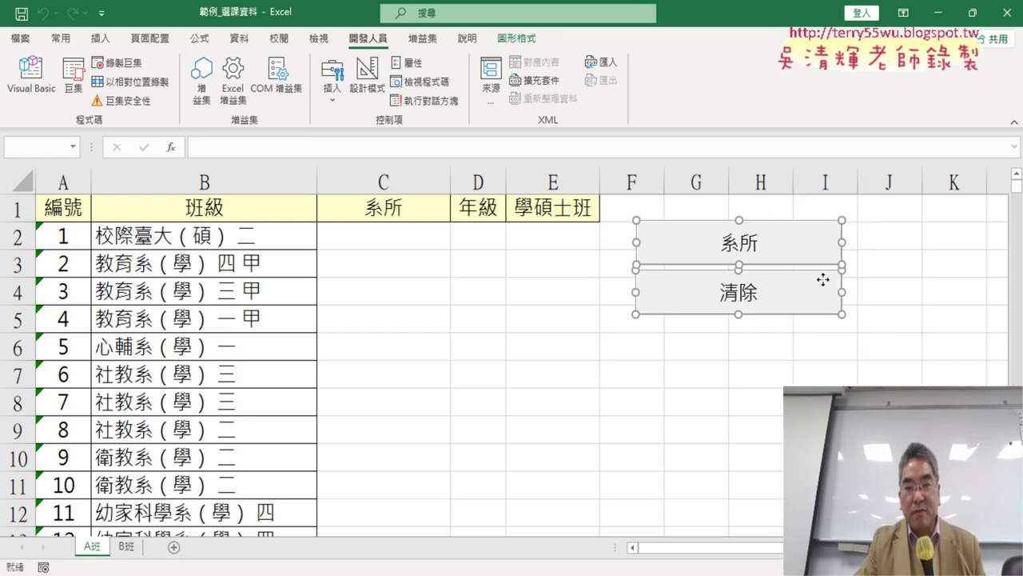
pyautogui.click(652, 334)
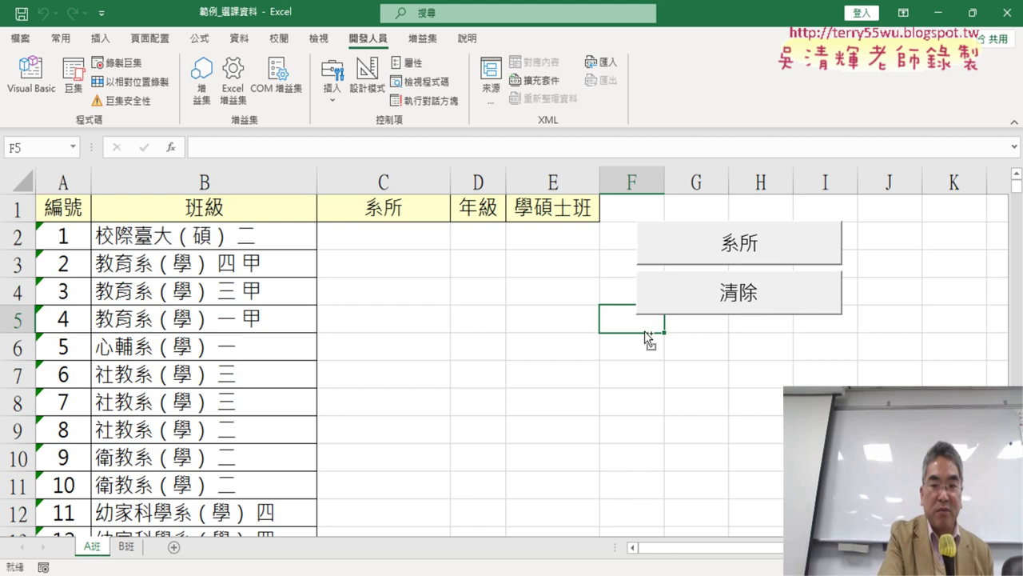
# Paste the copied button pair near F5 and align it with the other buttons.
pyautogui.hotkey('ctrl', 'v')
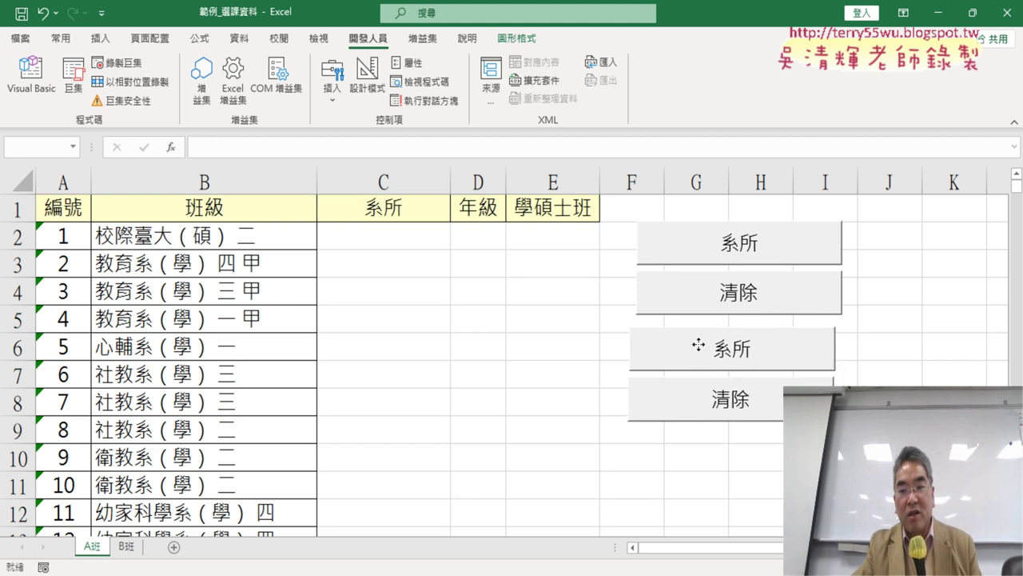
pyautogui.moveTo(698, 344); pyautogui.dragTo(707, 342)
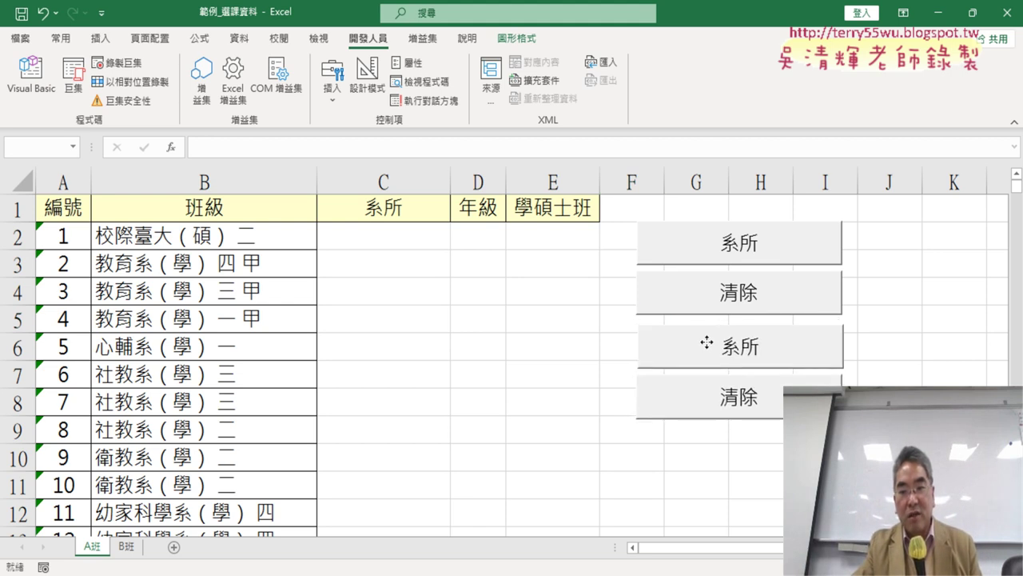
pyautogui.click(945, 366)
# Assign the upper copy the 年級 macro and relabel it 年級.
pyautogui.rightClick(790, 308)
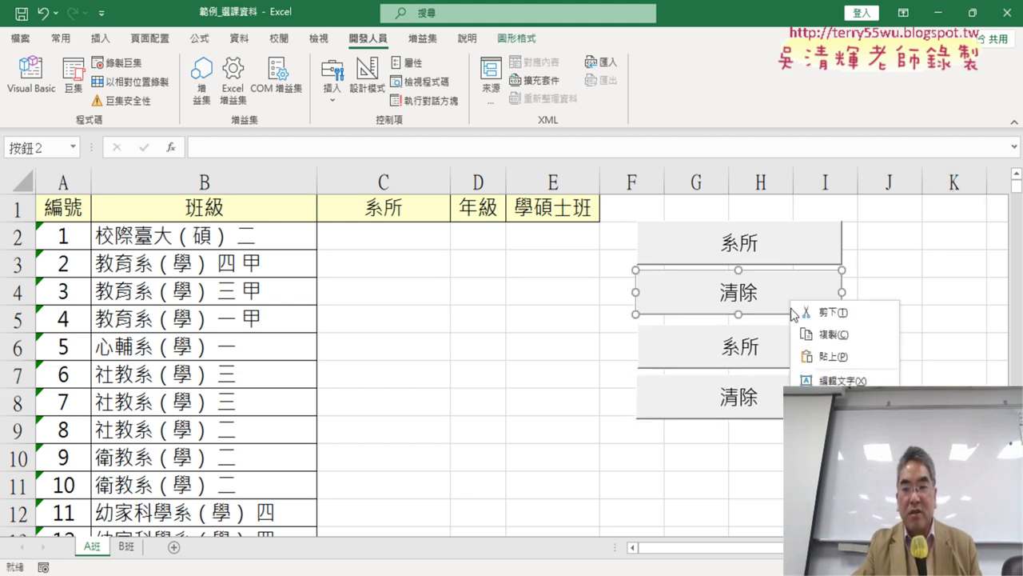
pyautogui.click(839, 447)
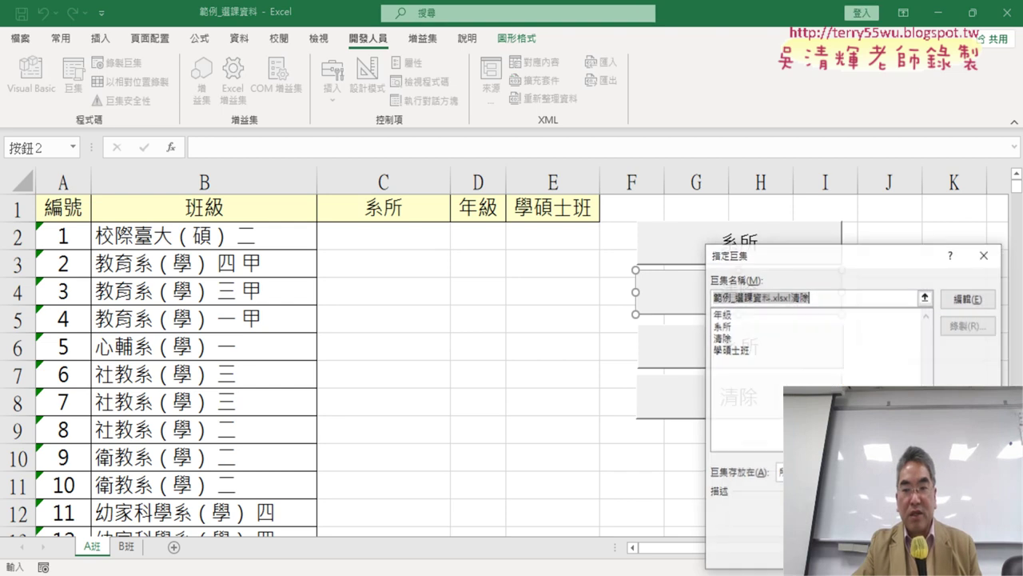
pyautogui.click(723, 314)
pyautogui.doubleClick(723, 297)
pyautogui.rightClick(724, 296)
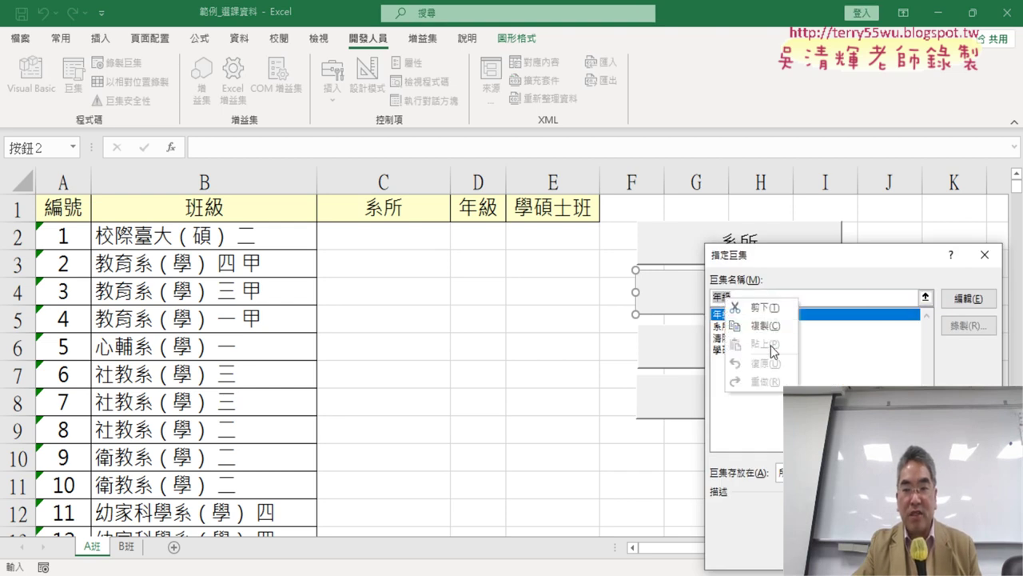
pyautogui.click(747, 319)
pyautogui.press('Return')
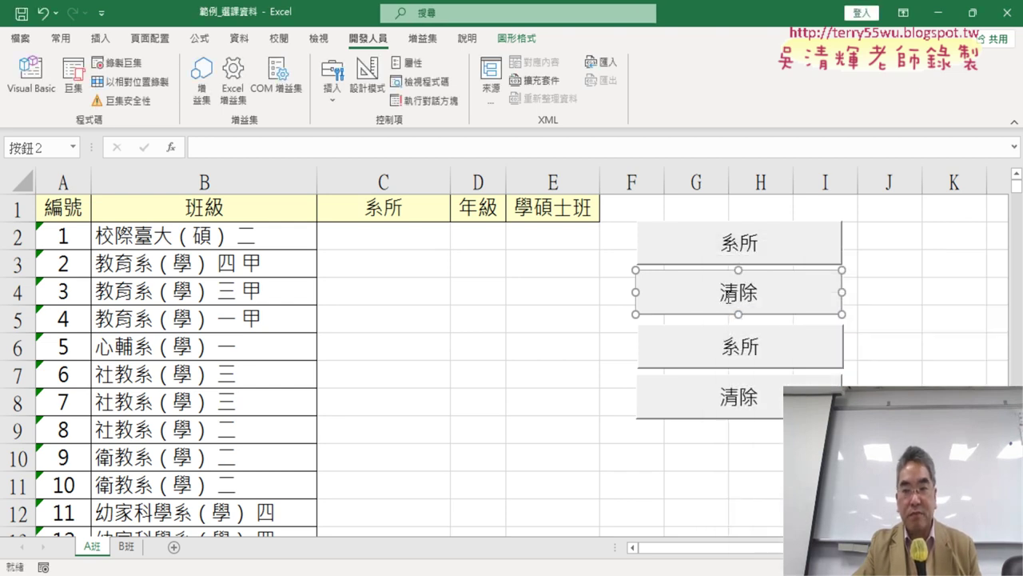
pyautogui.click(764, 295)
pyautogui.press('BackSpace')
pyautogui.press('BackSpace')
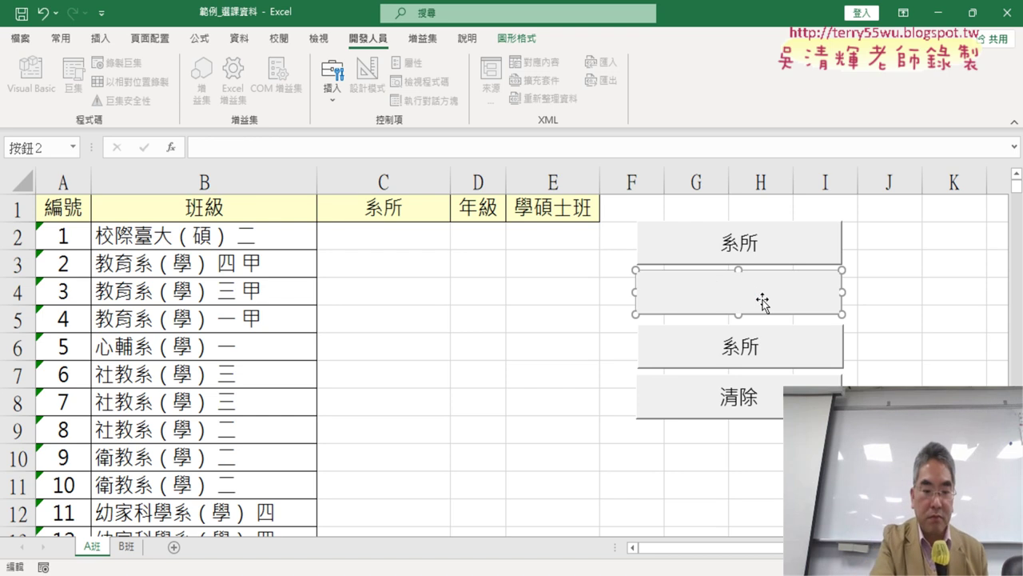
pyautogui.write('年級')
# Assign the other copy the 學碩士班 macro and relabel it 學碩士班.
pyautogui.keyDown('ctrl'); pyautogui.click(755, 349); pyautogui.keyUp('ctrl')
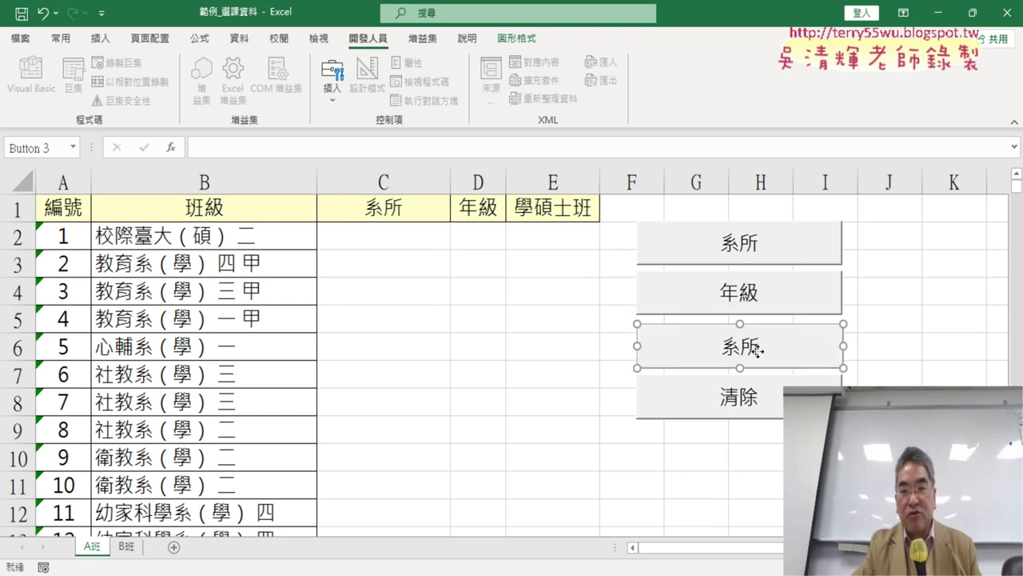
pyautogui.rightClick(755, 349)
pyautogui.click(766, 500)
pyautogui.click(716, 351)
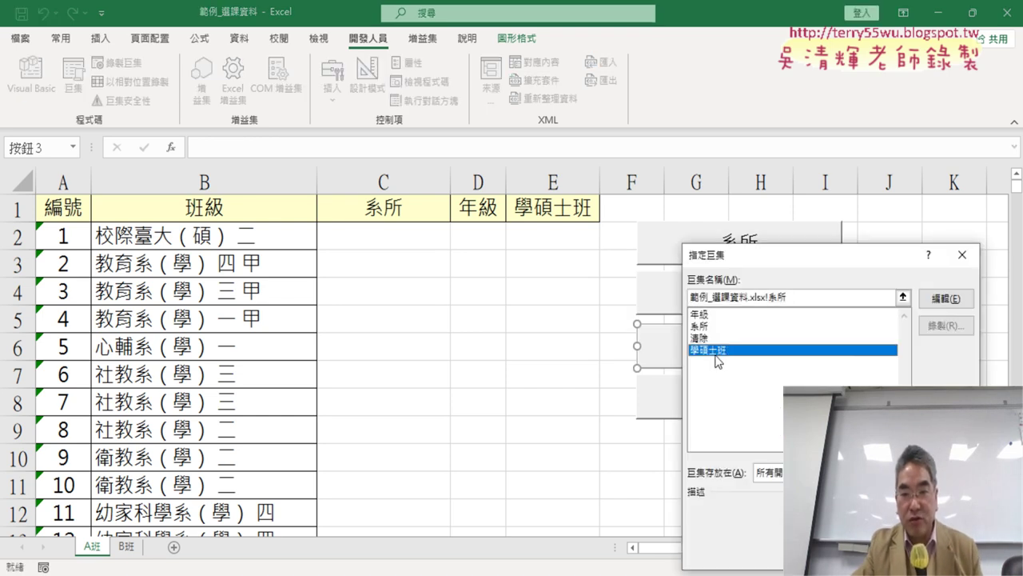
pyautogui.doubleClick(716, 296)
pyautogui.rightClick(716, 297)
pyautogui.click(752, 334)
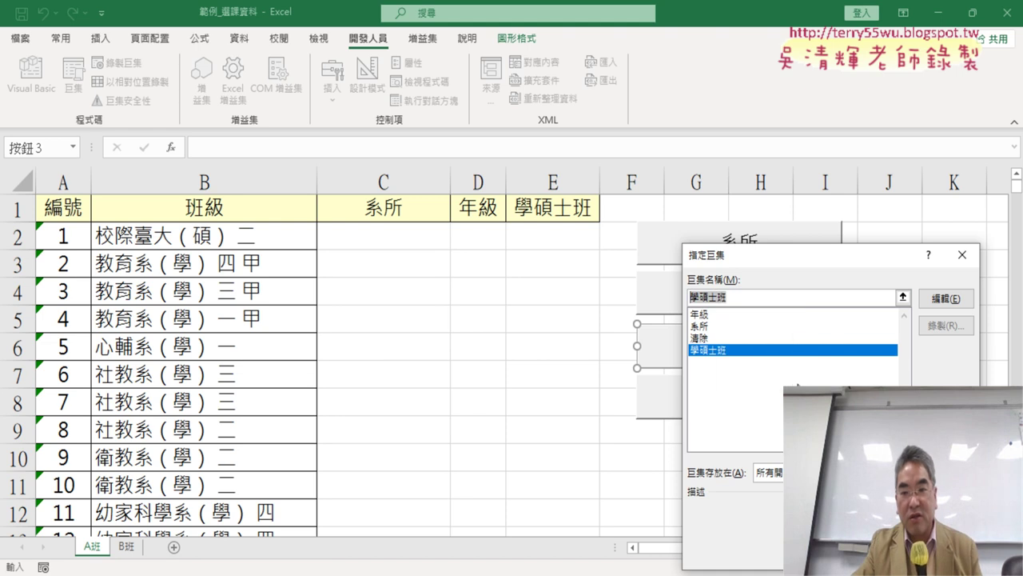
pyautogui.press('Return')
pyautogui.click(730, 346)
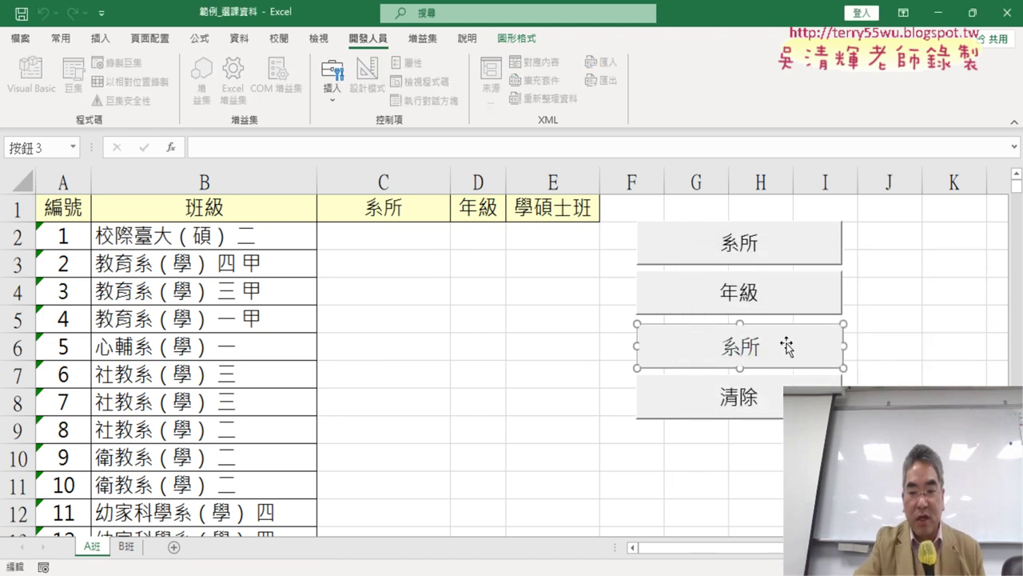
pyautogui.press('BackSpace')
pyautogui.press('BackSpace')
pyautogui.hotkey('ctrl', 'v')
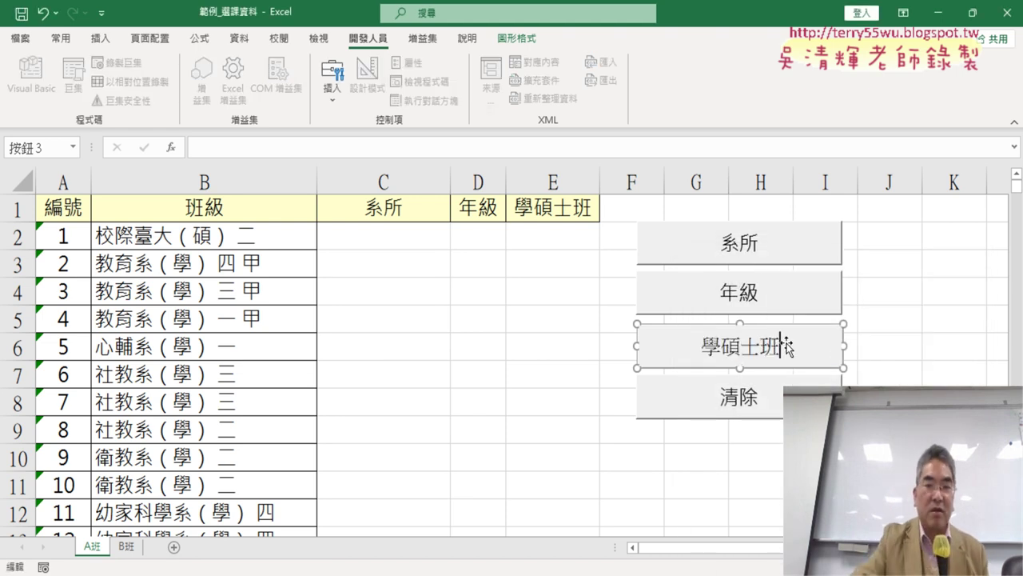
pyautogui.click(916, 368)
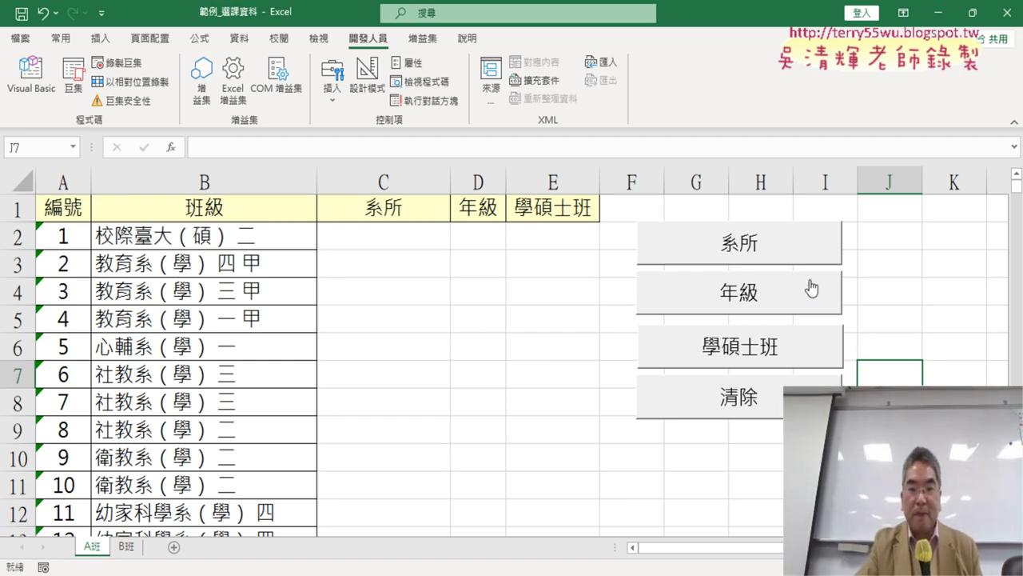
# Fill columns C–E with the 系所, 年級 and 學碩士班 buttons, then clear them with 清除, twice.
pyautogui.click(745, 247)
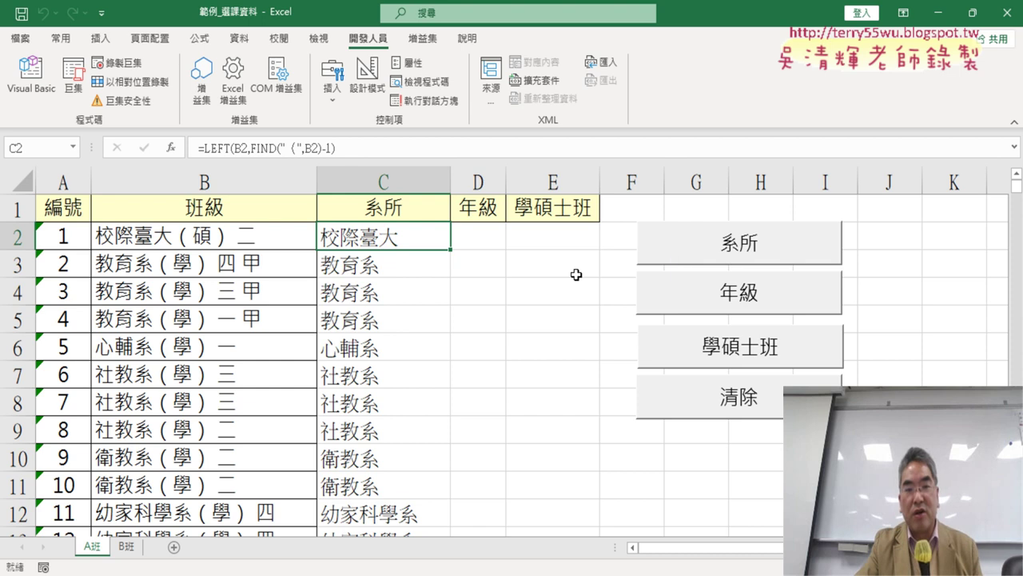
pyautogui.scroll(-4, 575, 275)
pyautogui.scroll(2, 552, 292)
pyautogui.scroll(2, 518, 315)
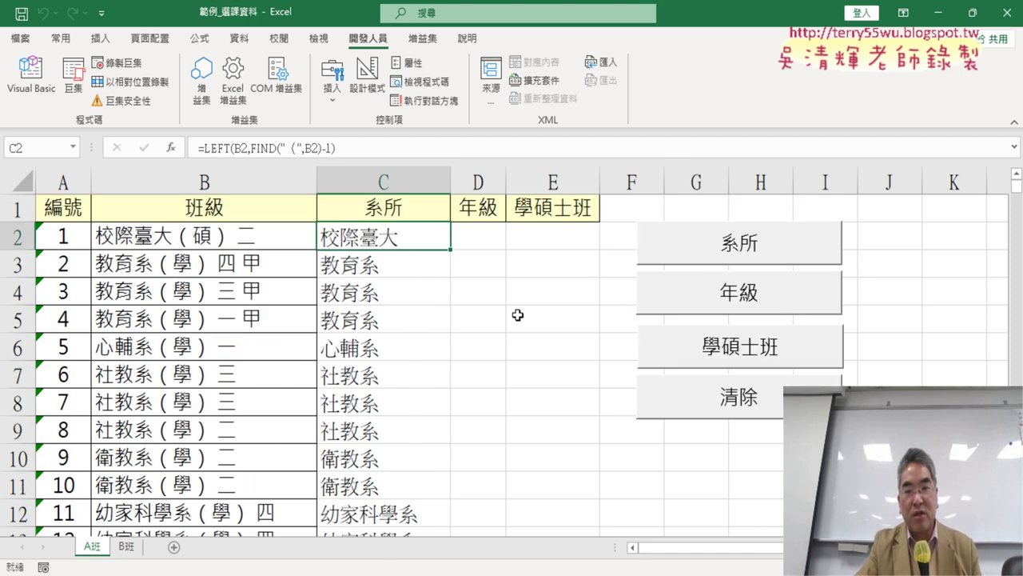
pyautogui.click(744, 302)
pyautogui.click(756, 360)
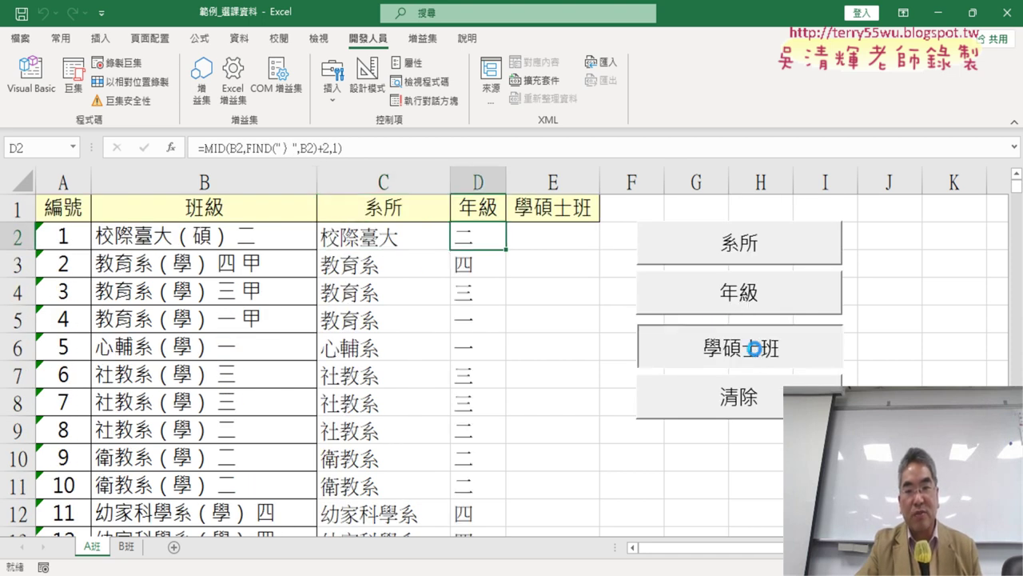
pyautogui.click(760, 404)
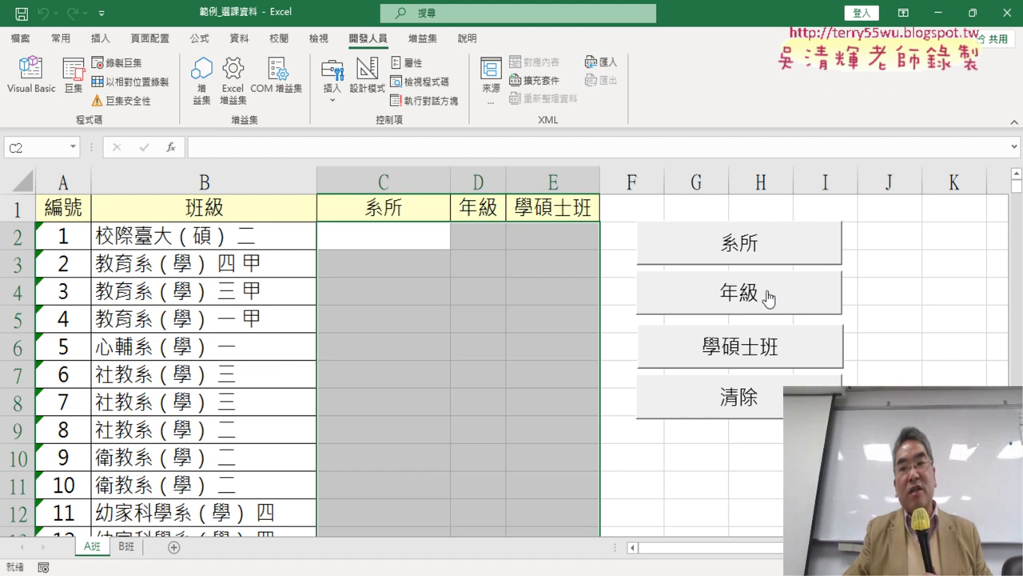
pyautogui.click(770, 253)
pyautogui.click(769, 298)
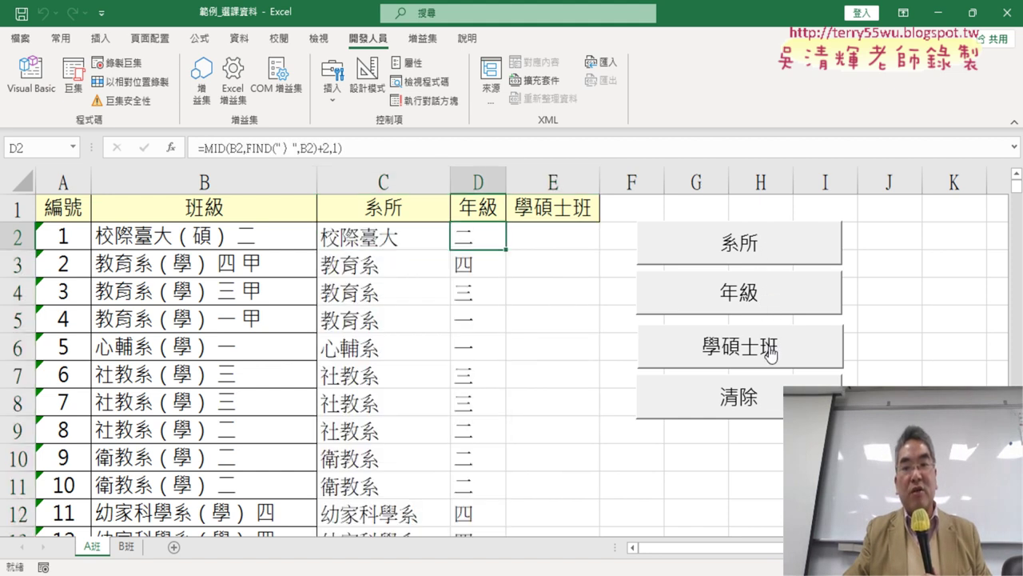
pyautogui.click(768, 352)
pyautogui.click(768, 399)
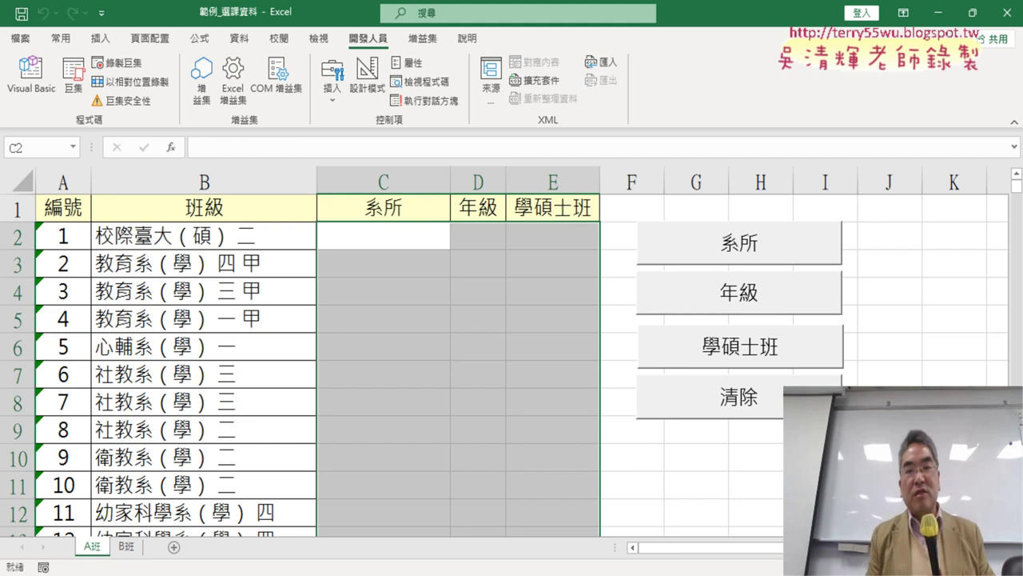
# Repeat the fill-and-clear cycle, finishing with columns C–E filled, e.g. 校際臺大, 二, 碩.
pyautogui.click(761, 245)
pyautogui.click(769, 292)
pyautogui.click(767, 349)
pyautogui.click(774, 400)
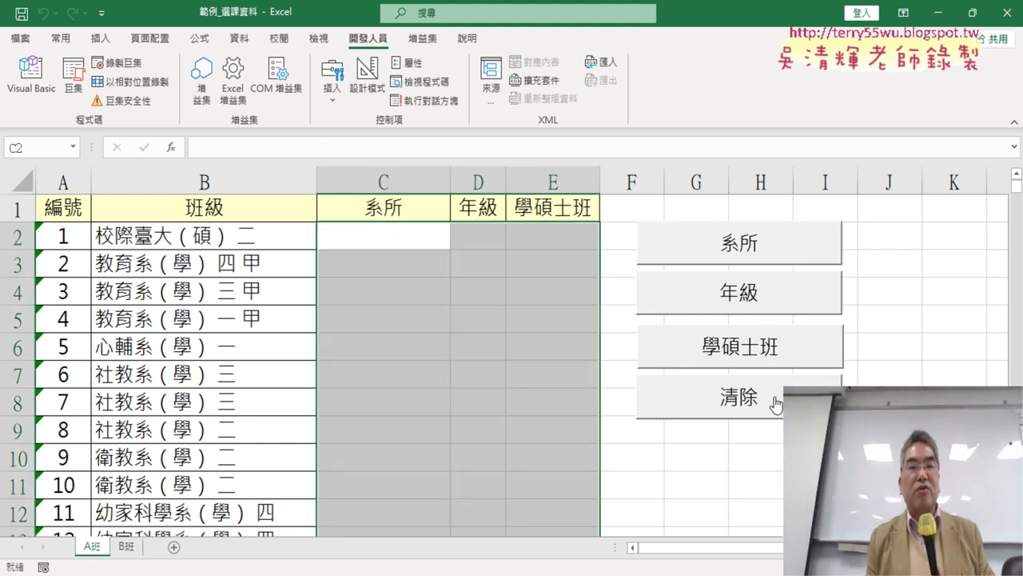
pyautogui.click(759, 248)
pyautogui.click(774, 300)
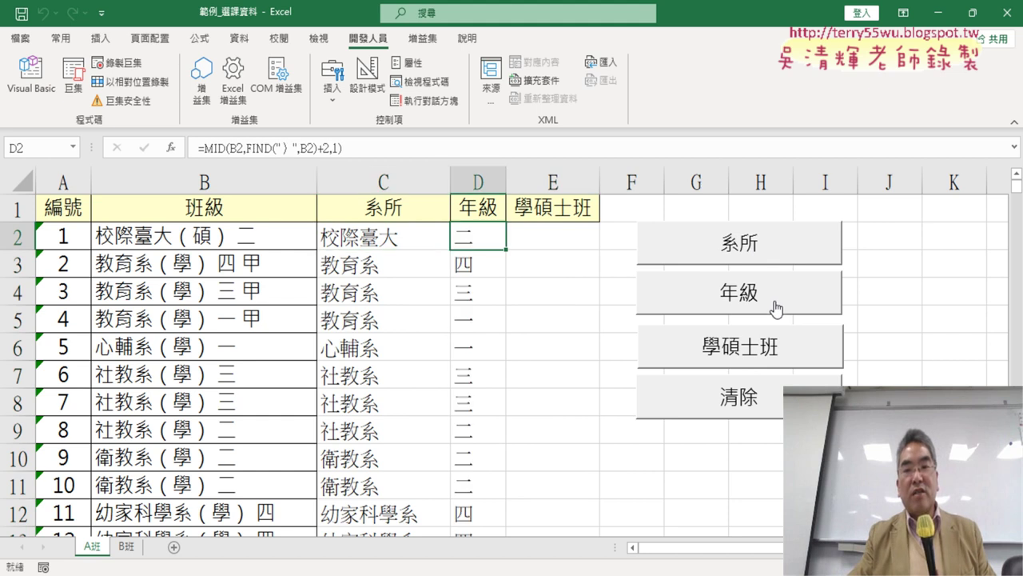
pyautogui.click(779, 349)
pyautogui.click(838, 388)
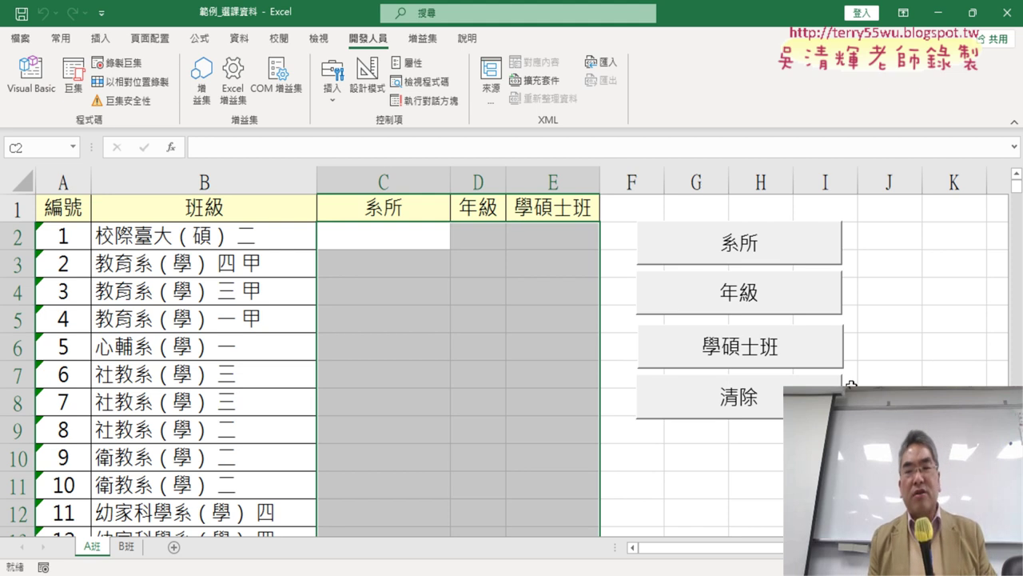
pyautogui.click(746, 253)
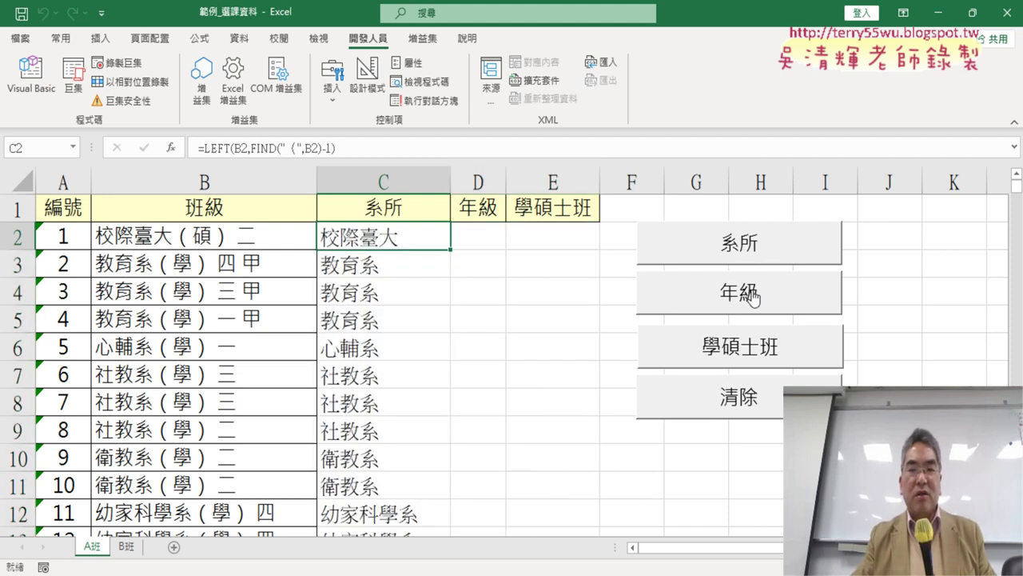
pyautogui.click(754, 296)
pyautogui.click(762, 348)
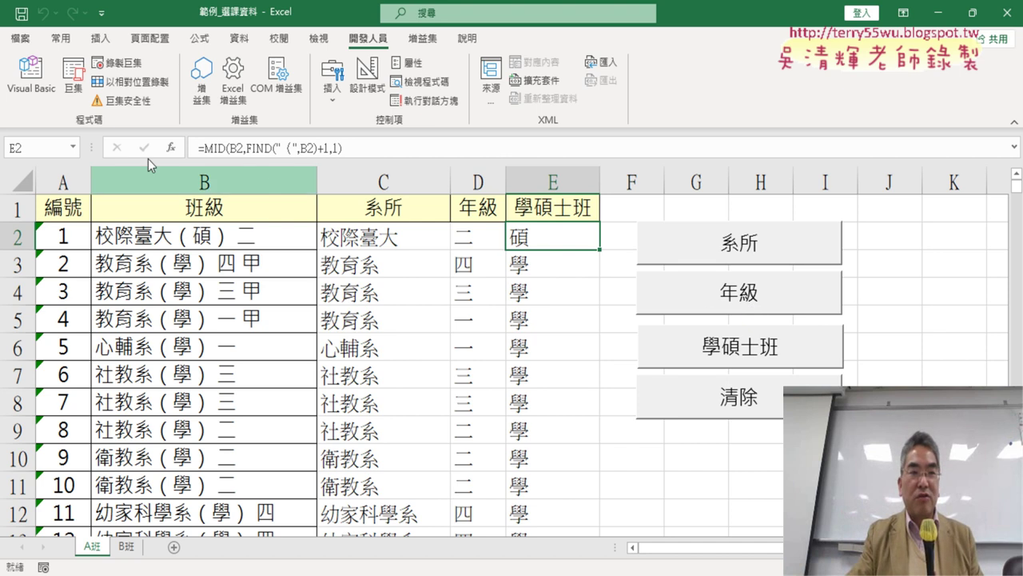
# Reopen the VBA editor beside the sheet and look over the module's code.
pyautogui.click(32, 88)
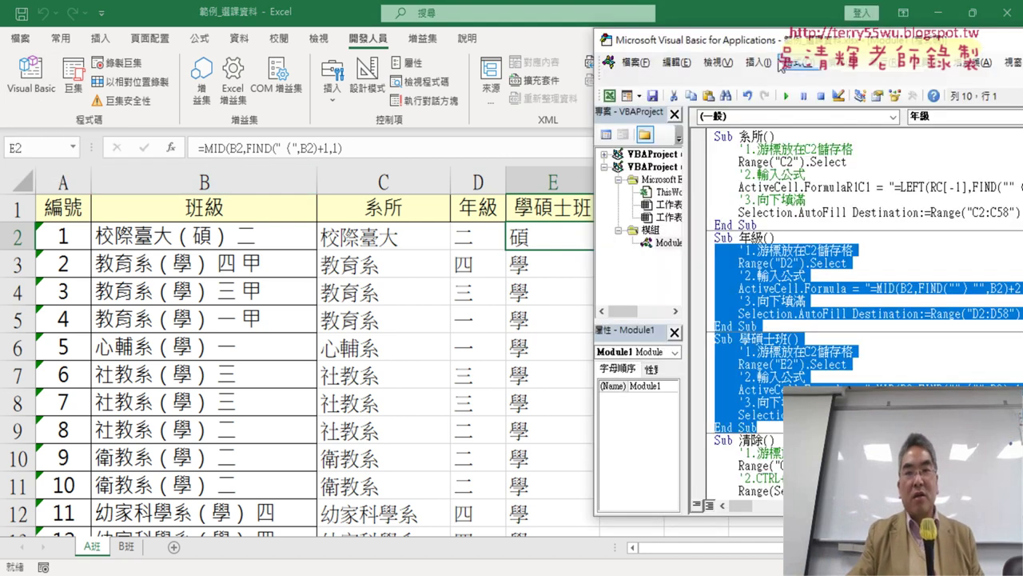
pyautogui.moveTo(1013, 46); pyautogui.dragTo(491, 52)
pyautogui.scroll(-1, 528, 239)
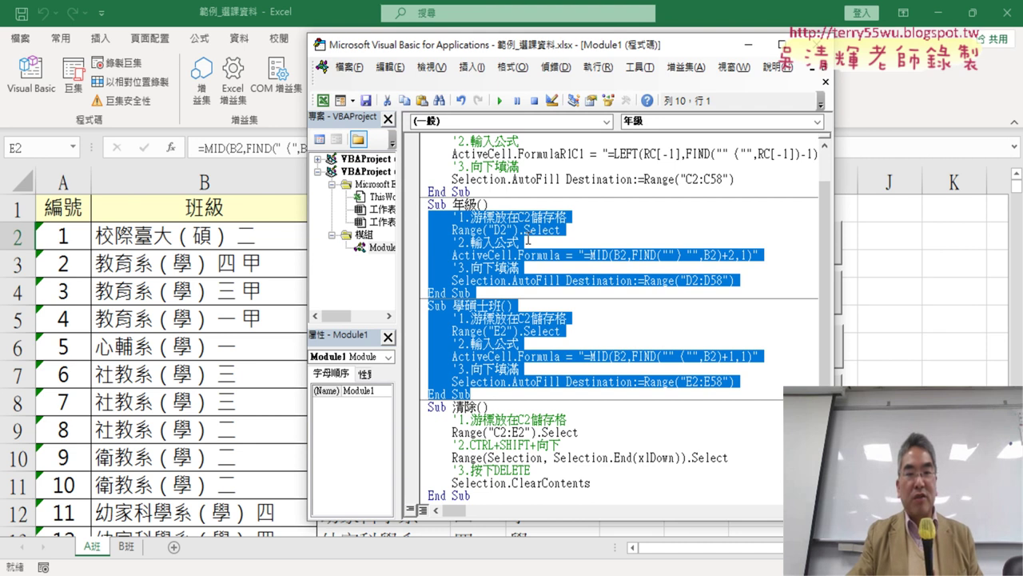
pyautogui.scroll(1, 508, 280)
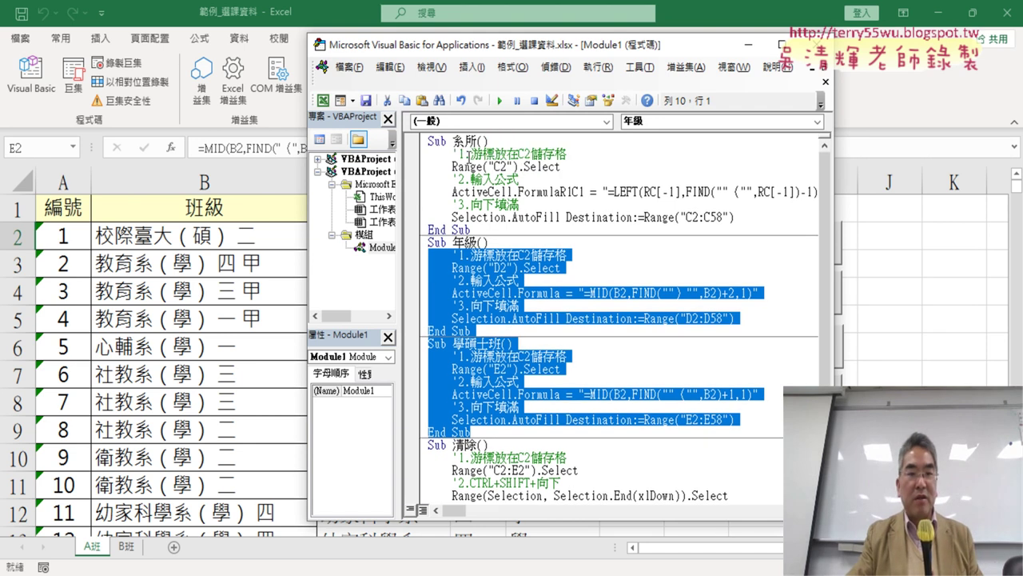
pyautogui.click(465, 242)
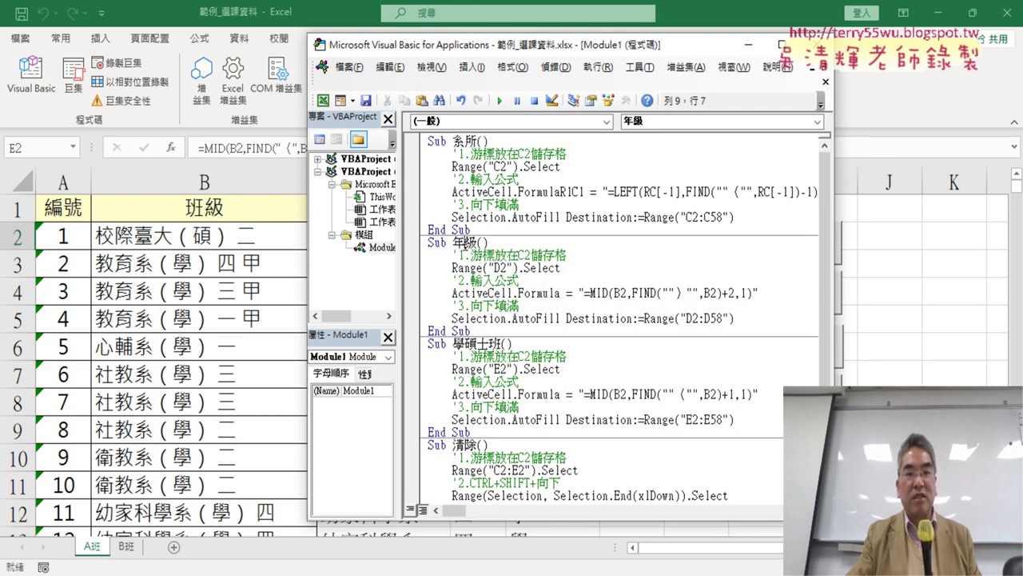
pyautogui.moveTo(454, 344); pyautogui.dragTo(499, 344)
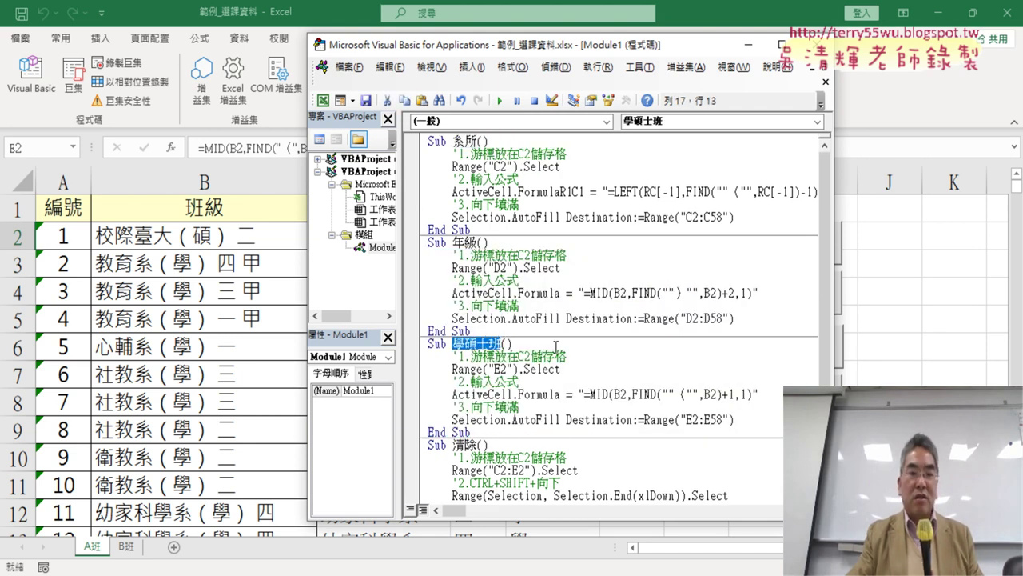
pyautogui.scroll(-2, 555, 345)
pyautogui.scroll(2, 531, 360)
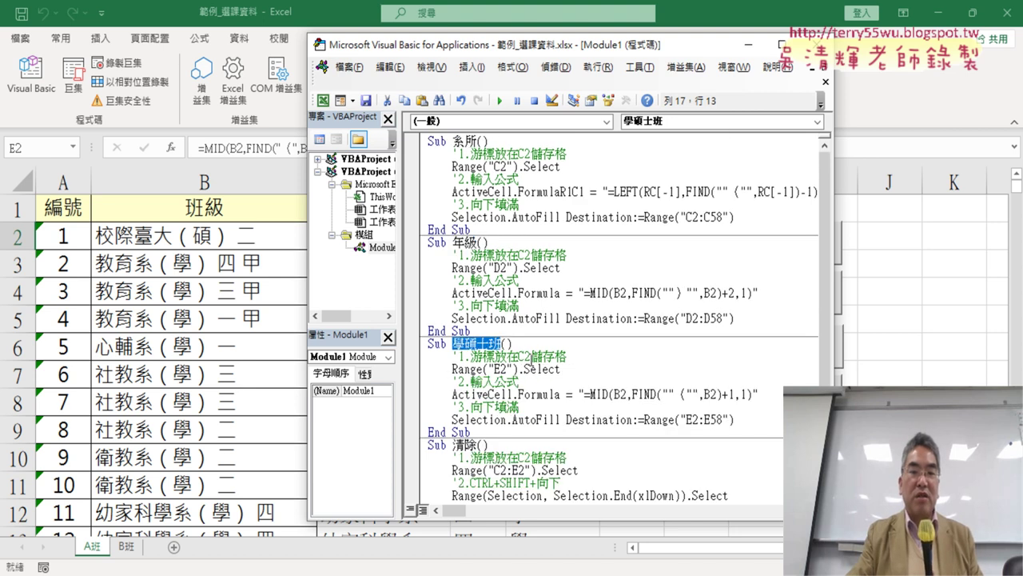
# Insert two blank lines at the top of Module1, above Sub 系所().
pyautogui.click(430, 145)
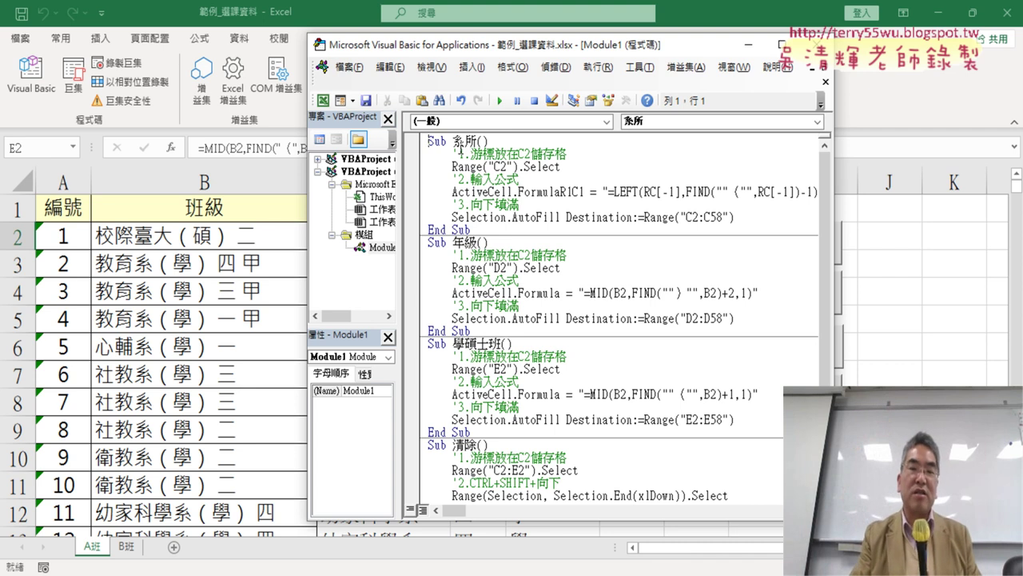
pyautogui.press('Return')
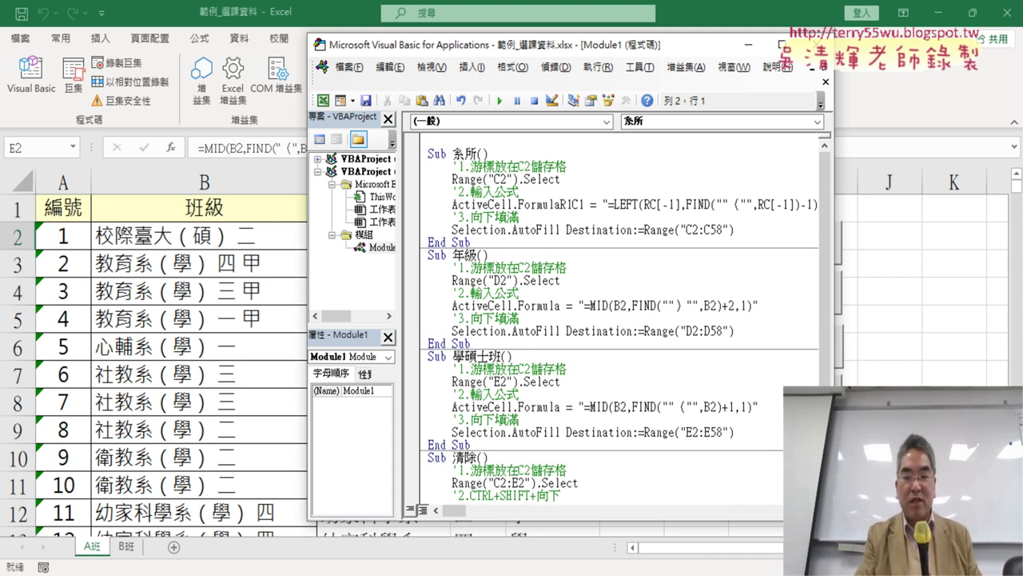
pyautogui.click(429, 141)
pyautogui.press('Return')
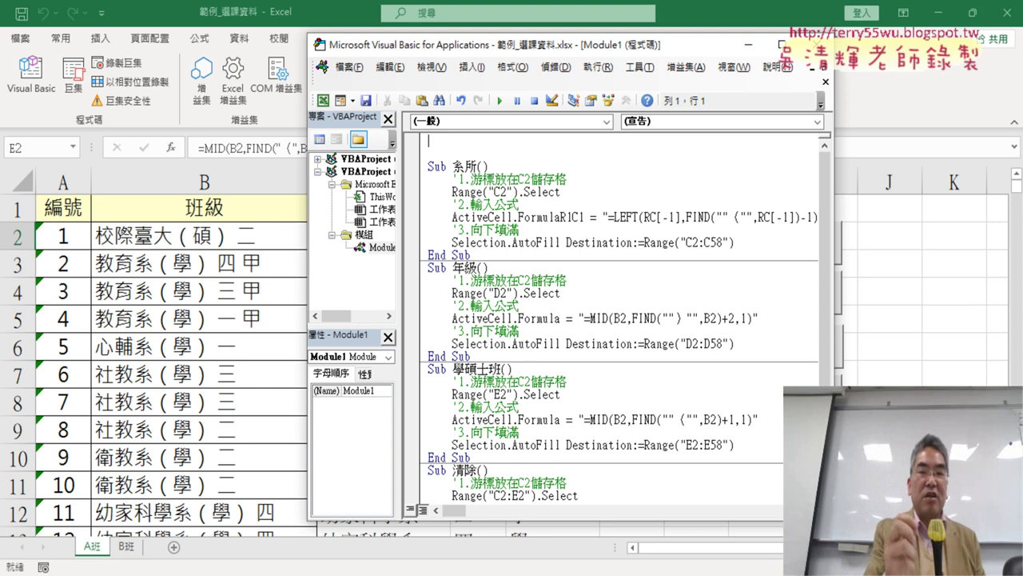
# Type sub 三合一 so the editor creates an empty Sub 三合一() … End Sub with an indented body line.
pyautogui.write('ㄥ')
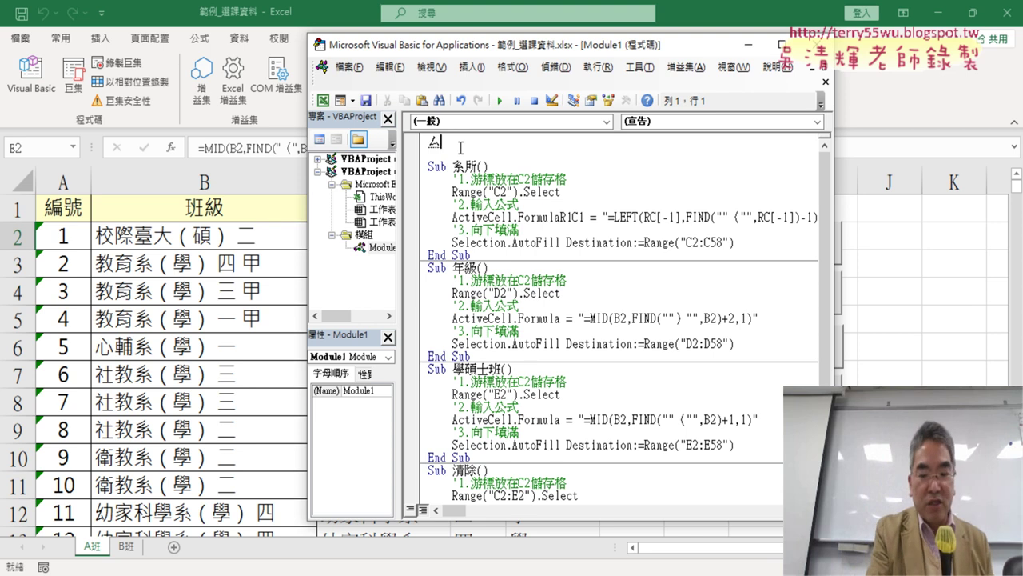
pyautogui.press('BackSpace')
pyautogui.write('su')
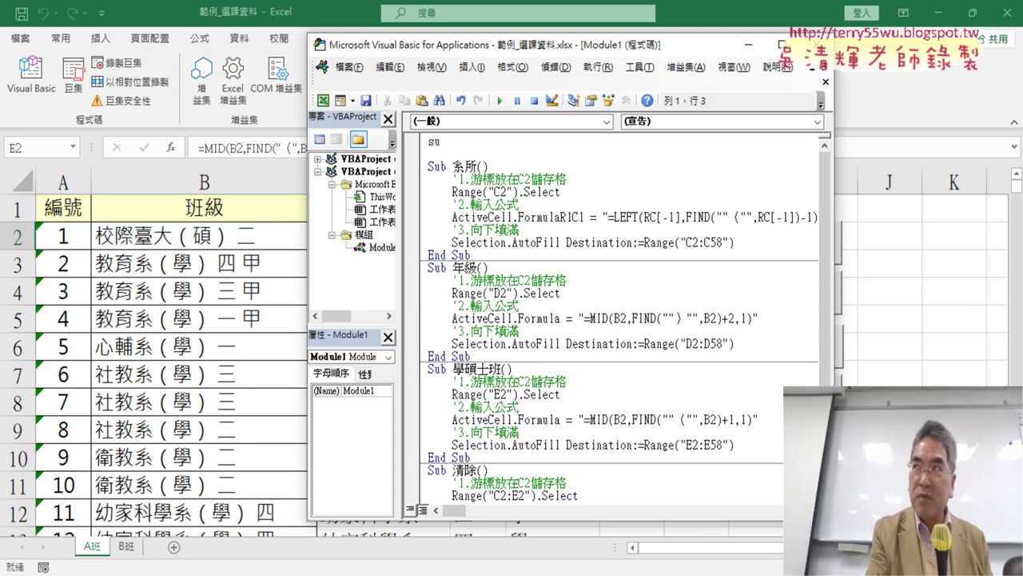
pyautogui.write('b')
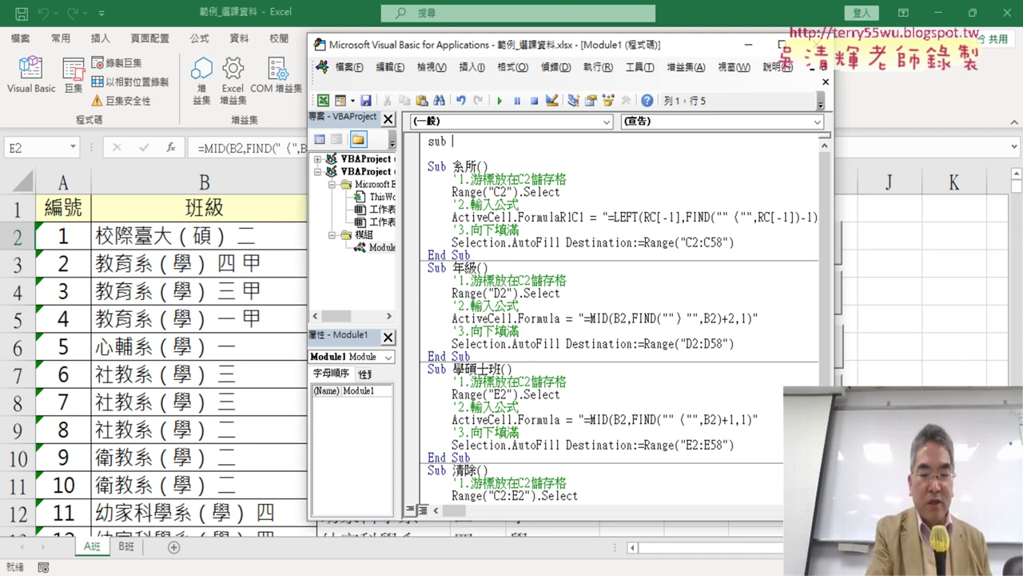
pyautogui.write(' ㄙㄛ三')
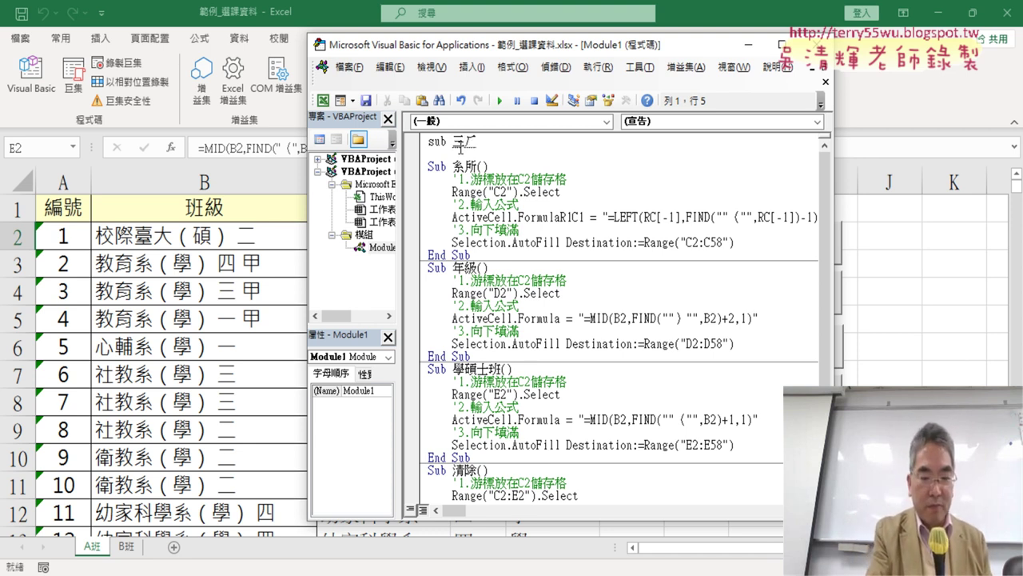
pyautogui.write('合一')
pyautogui.press('Return')
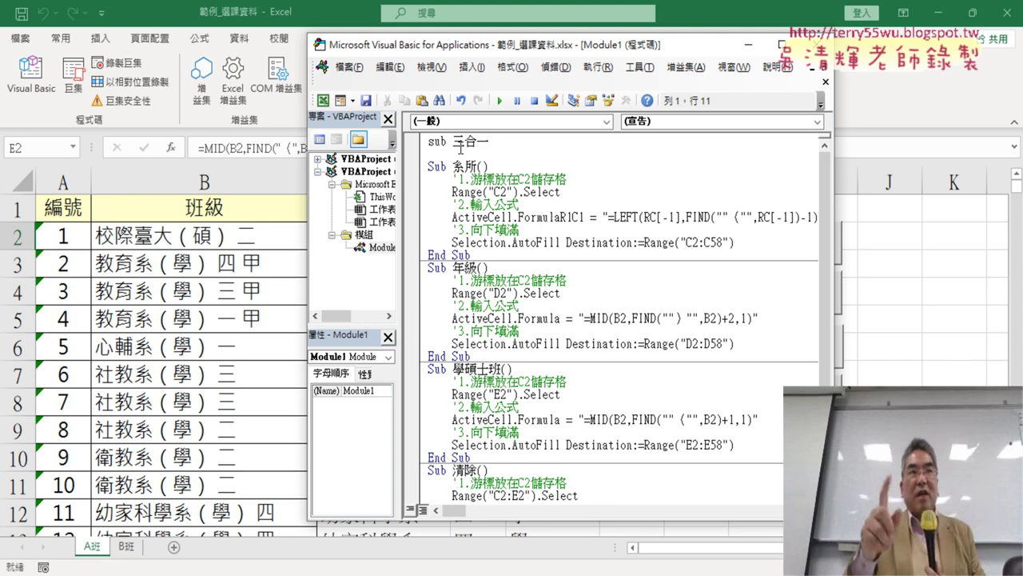
pyautogui.press('Return')
pyautogui.write('.')
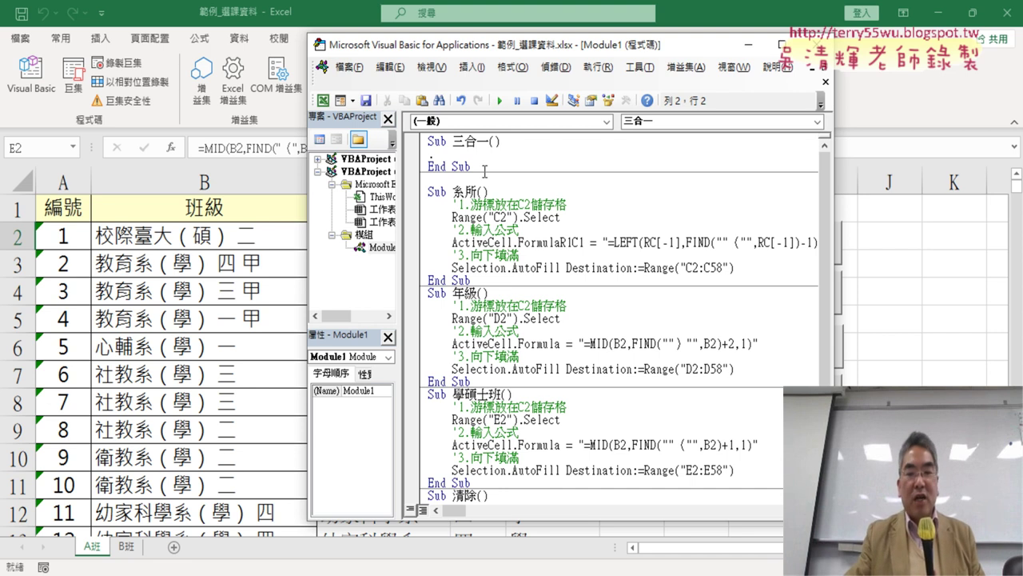
pyautogui.press('BackSpace')
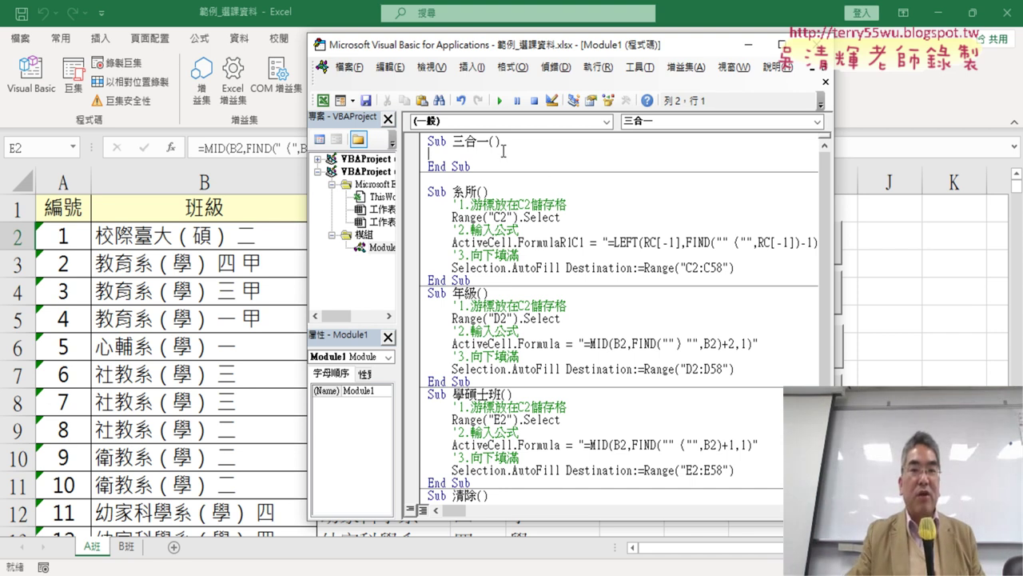
pyautogui.moveTo(490, 143)
pyautogui.mouseDown()
pyautogui.moveTo(504, 142)
pyautogui.moveTo(505, 166)
pyautogui.mouseUp()
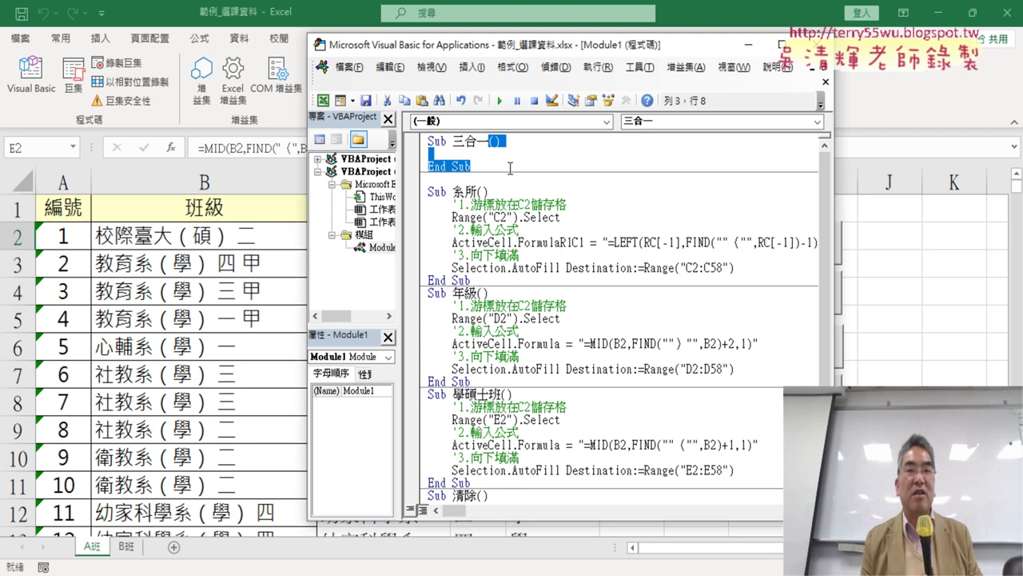
pyautogui.press('Up')
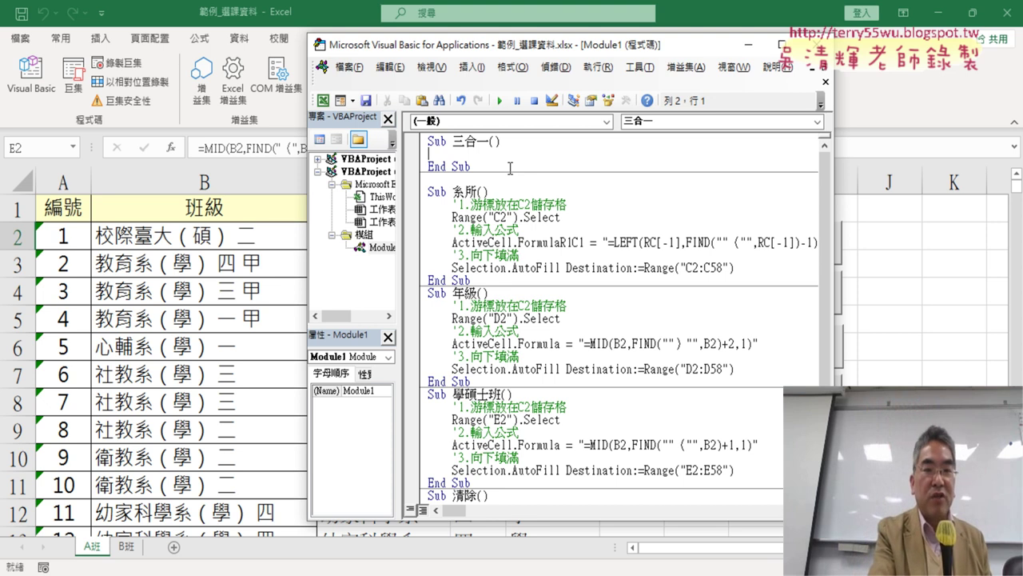
pyautogui.press('Tab')
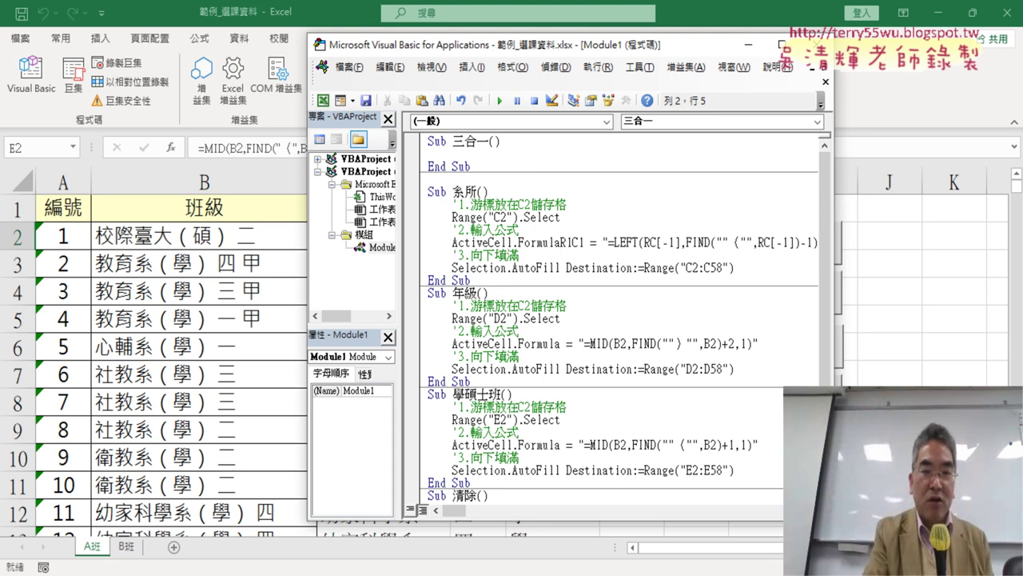
# Write the first line, Call 系所, inside Sub 三合一.
pyautogui.write('ca')
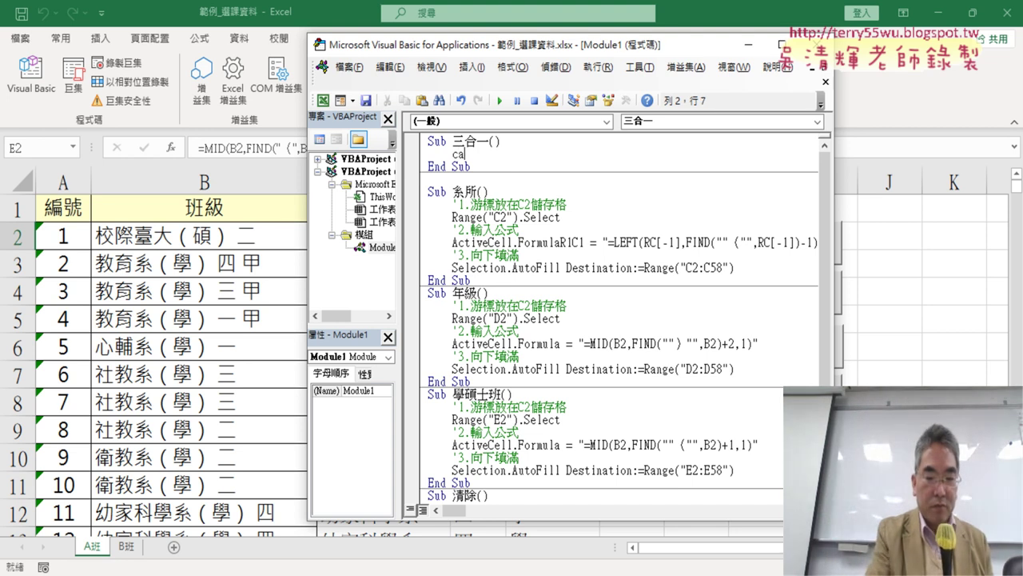
pyautogui.write('ll')
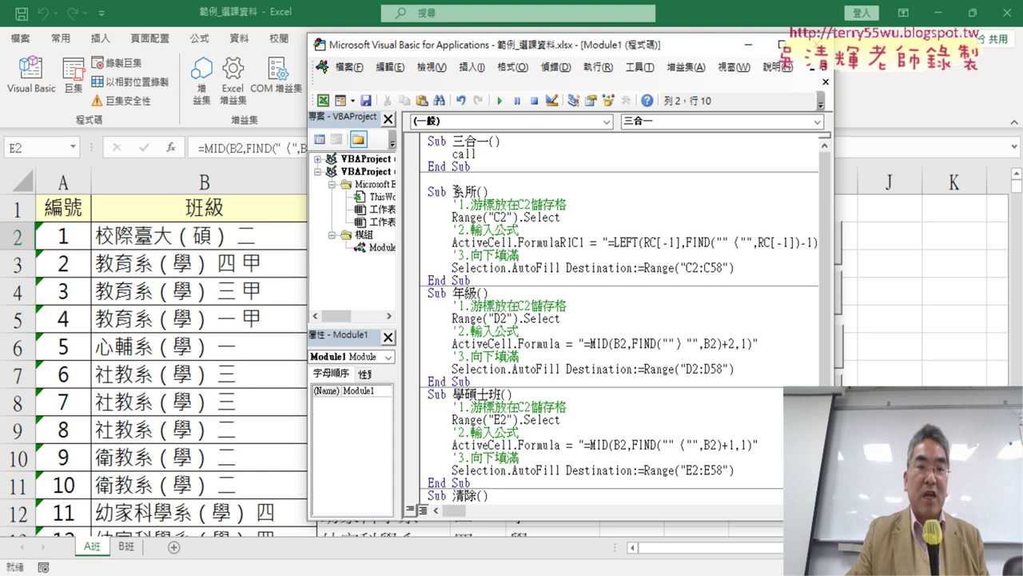
pyautogui.click(520, 212)
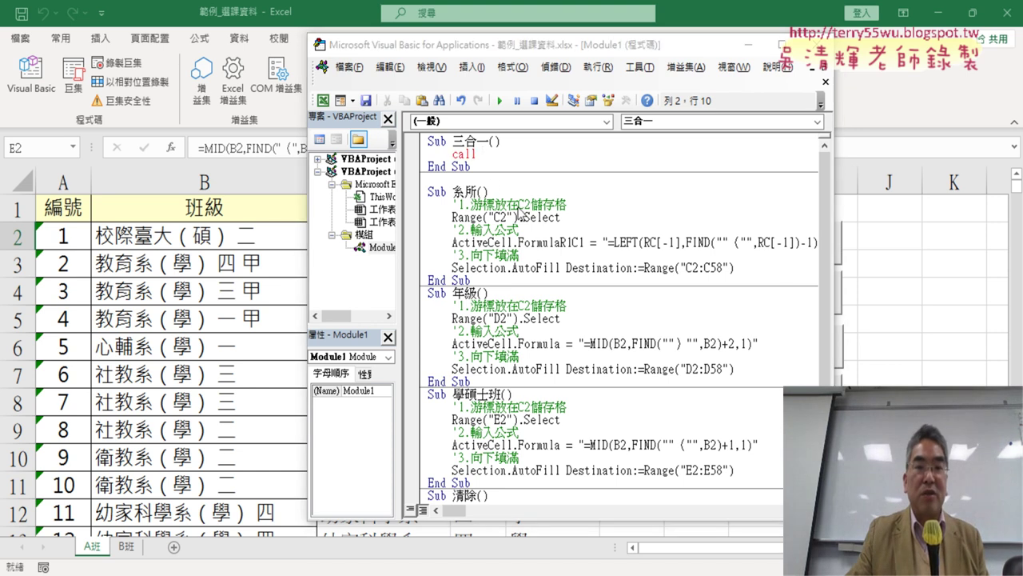
pyautogui.click(496, 364)
pyautogui.click(454, 192)
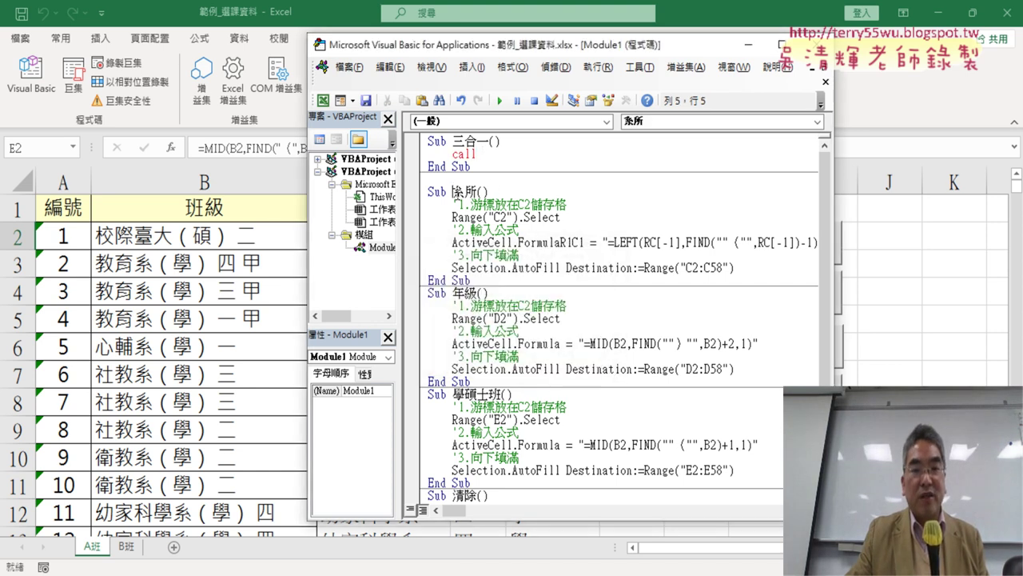
pyautogui.doubleClick(464, 193)
pyautogui.moveTo(466, 192); pyautogui.dragTo(501, 157)
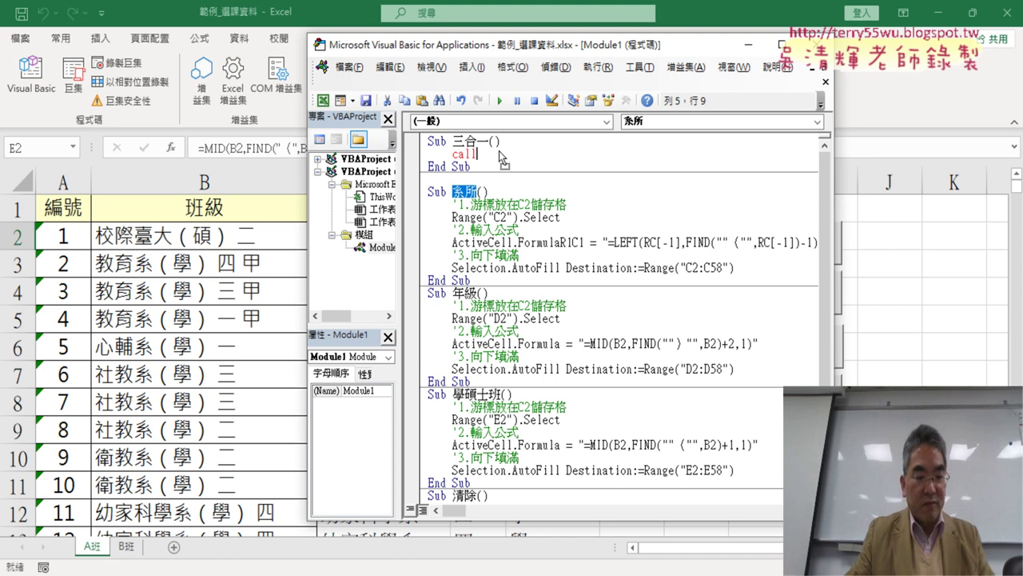
pyautogui.write(' 系所')
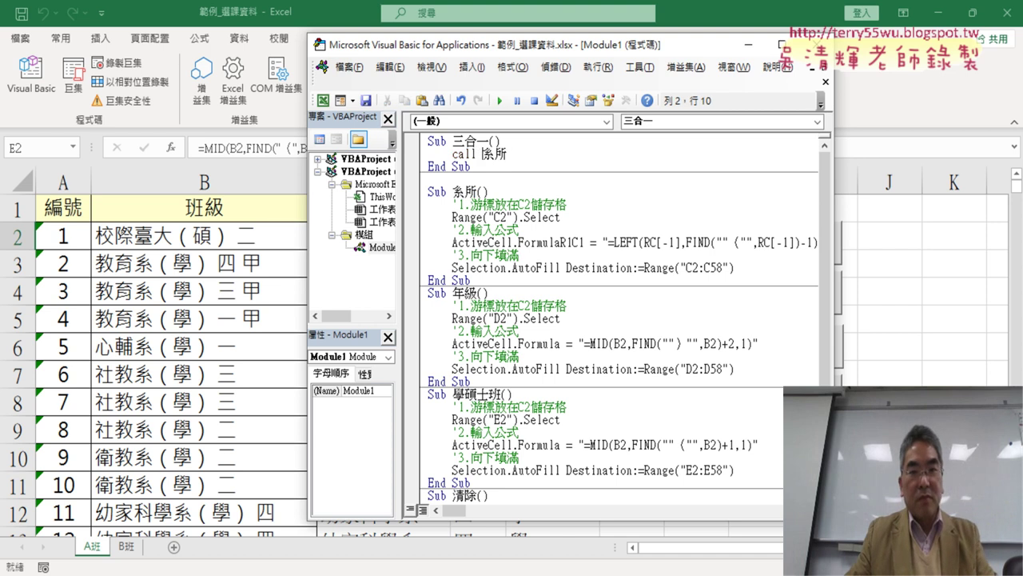
pyautogui.press('Return')
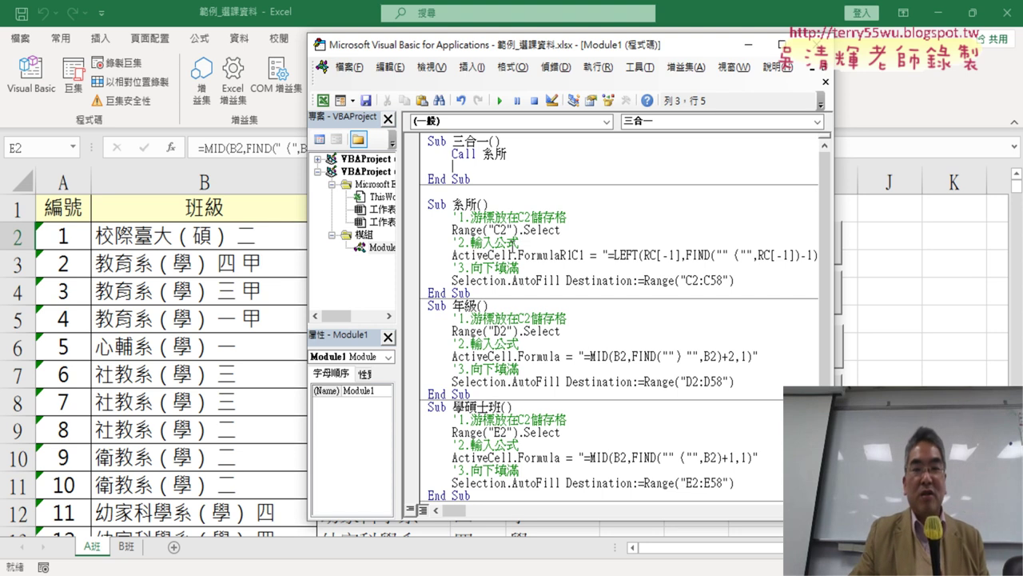
# Add Call 年級 and Call 學碩士班 lines, copying the names from their Sub headers.
pyautogui.moveTo(452, 154)
pyautogui.mouseDown()
pyautogui.moveTo(508, 154)
pyautogui.moveTo(453, 167)
pyautogui.mouseUp()
pyautogui.write('Call 系所')
pyautogui.press('Return')
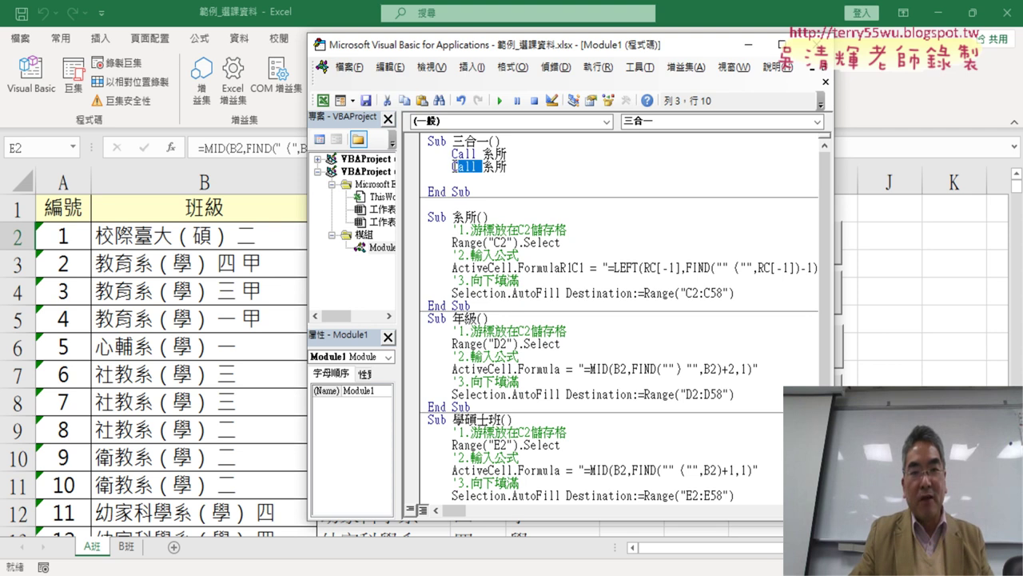
pyautogui.moveTo(453, 167)
pyautogui.mouseDown()
pyautogui.moveTo(507, 166)
pyautogui.moveTo(453, 179)
pyautogui.mouseUp()
pyautogui.moveTo(478, 319); pyautogui.dragTo(452, 318)
pyautogui.hotkey('ctrl', 'c')
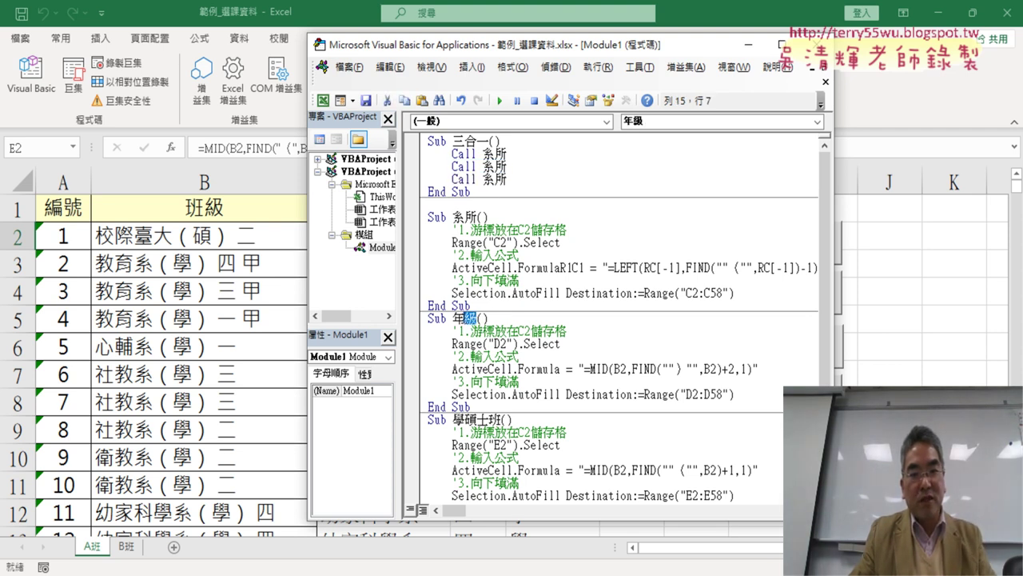
pyautogui.moveTo(508, 167); pyautogui.dragTo(482, 166)
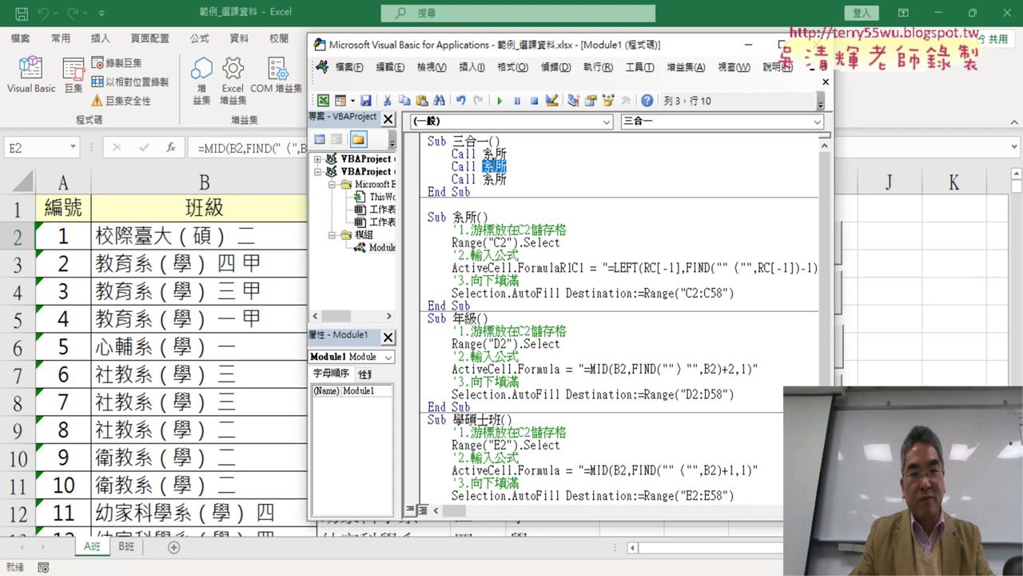
pyautogui.hotkey('ctrl', 'v')
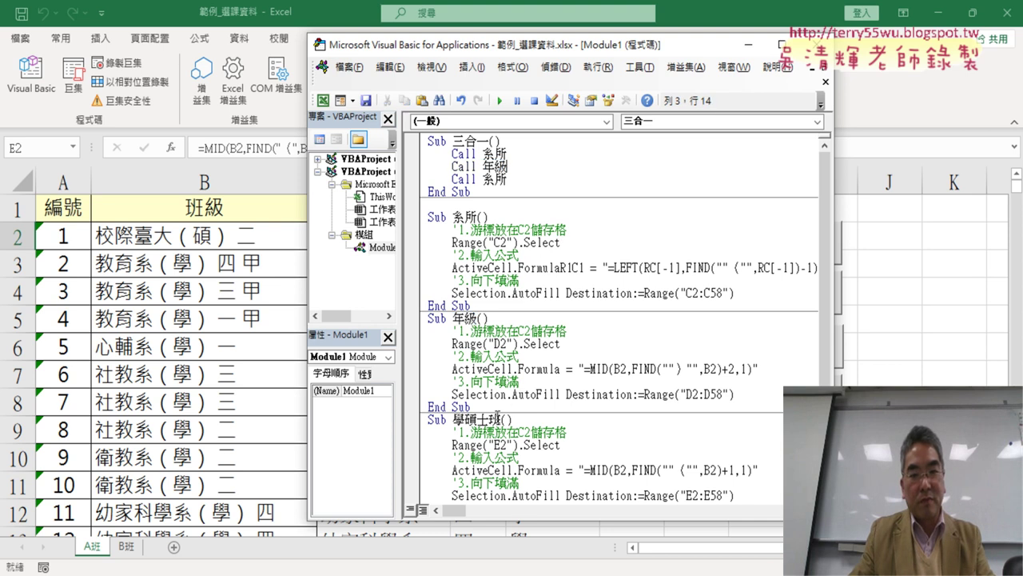
pyautogui.moveTo(497, 418); pyautogui.dragTo(452, 419)
pyautogui.hotkey('ctrl', 'c')
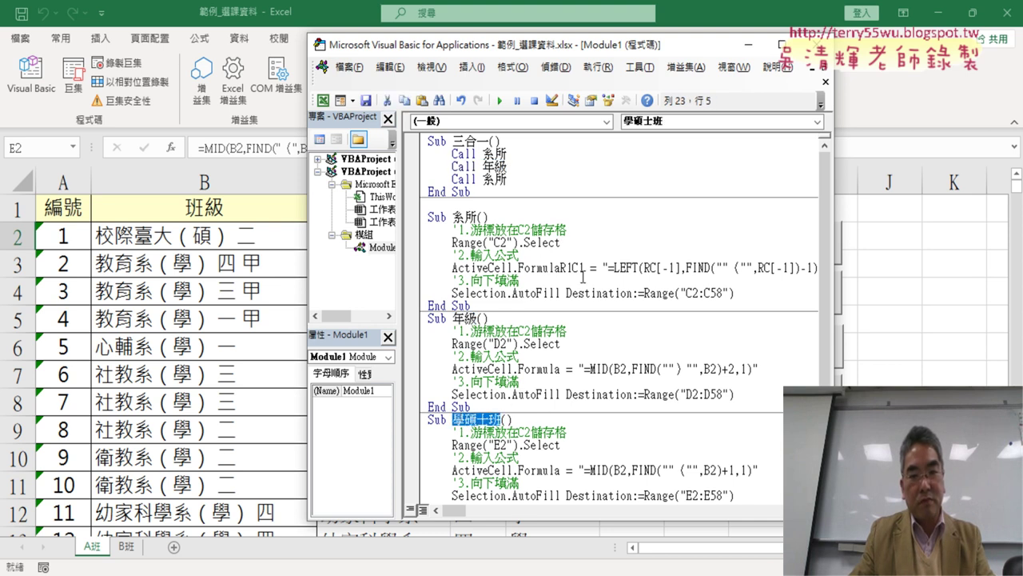
pyautogui.moveTo(519, 180); pyautogui.dragTo(483, 181)
pyautogui.hotkey('ctrl', 'v')
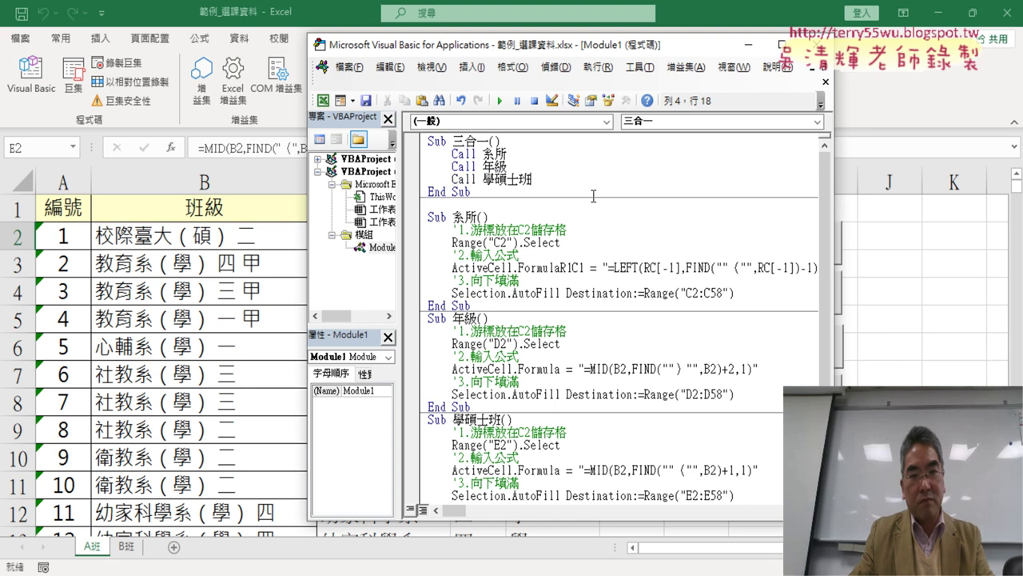
pyautogui.click(632, 293)
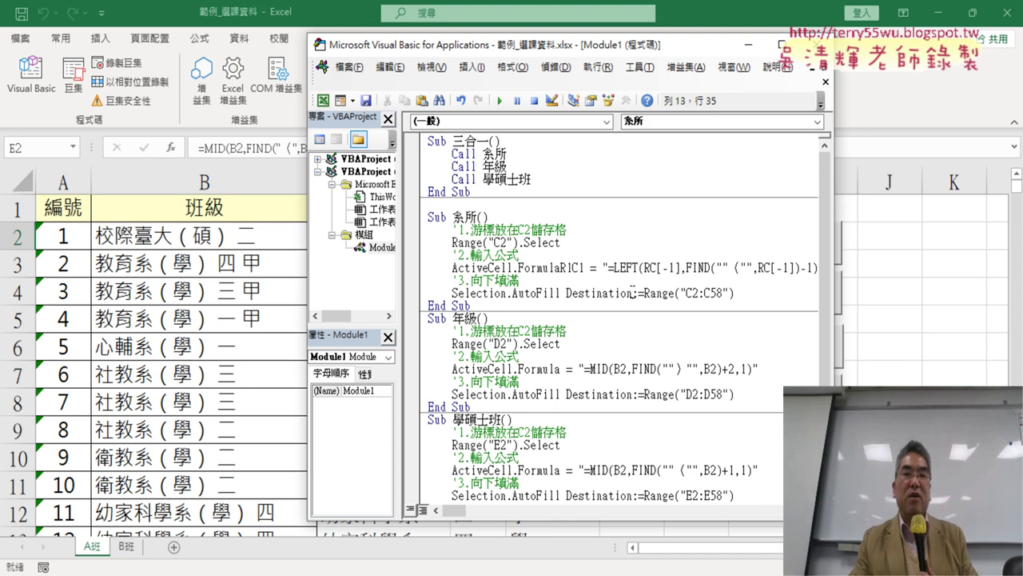
pyautogui.click(532, 156)
pyautogui.moveTo(639, 46); pyautogui.dragTo(704, 48)
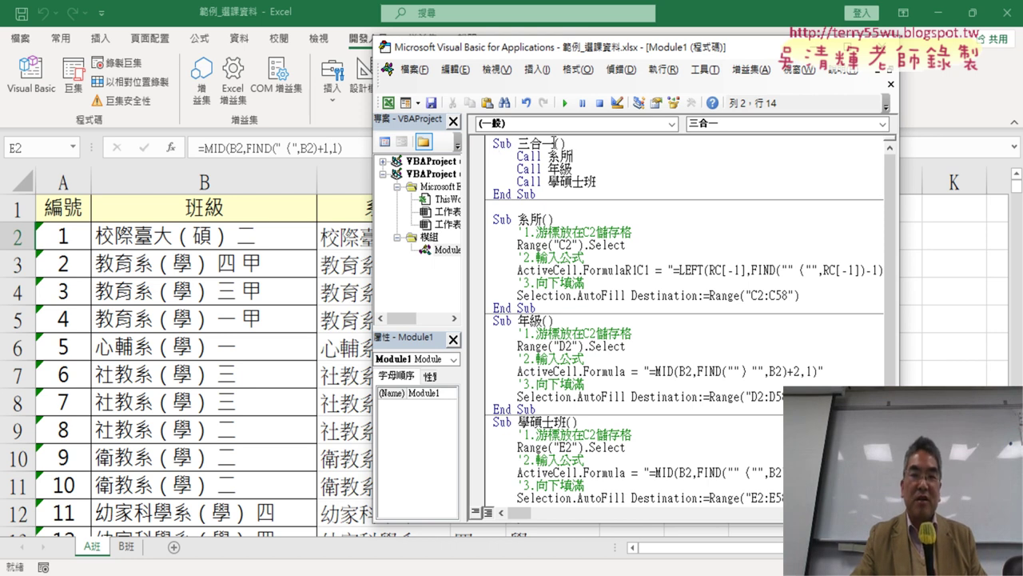
# Run 清除 to empty columns C–E, then run 三合一 to refill them.
pyautogui.moveTo(618, 184); pyautogui.dragTo(493, 157)
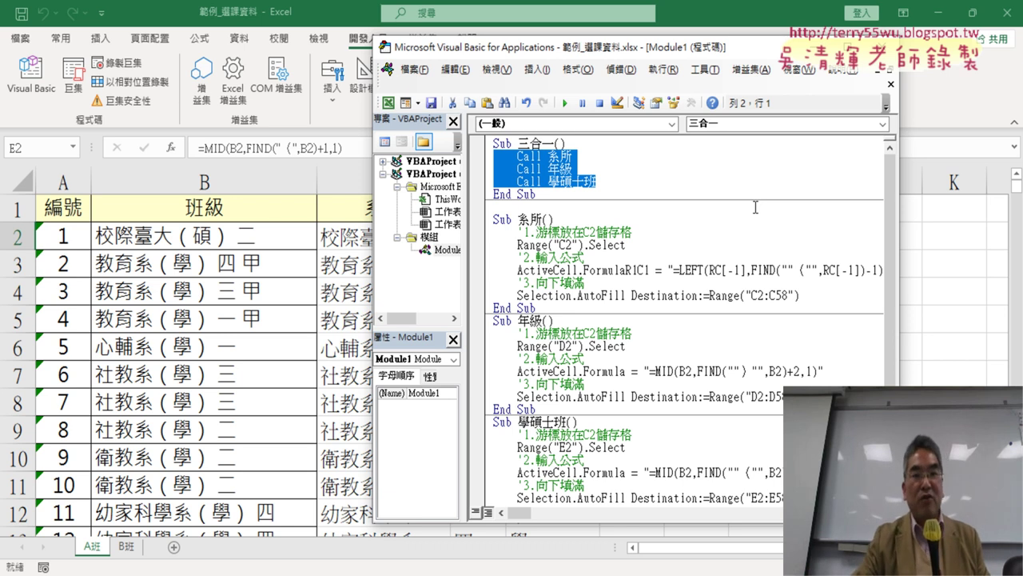
pyautogui.moveTo(693, 53); pyautogui.dragTo(714, 51)
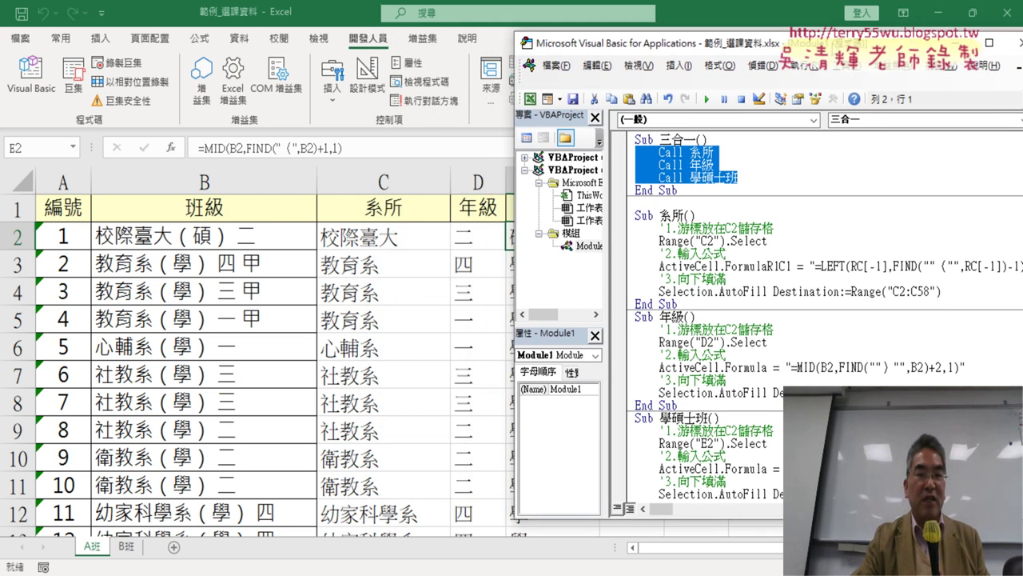
pyautogui.moveTo(624, 42); pyautogui.dragTo(756, 48)
pyautogui.scroll(-3, 809, 214)
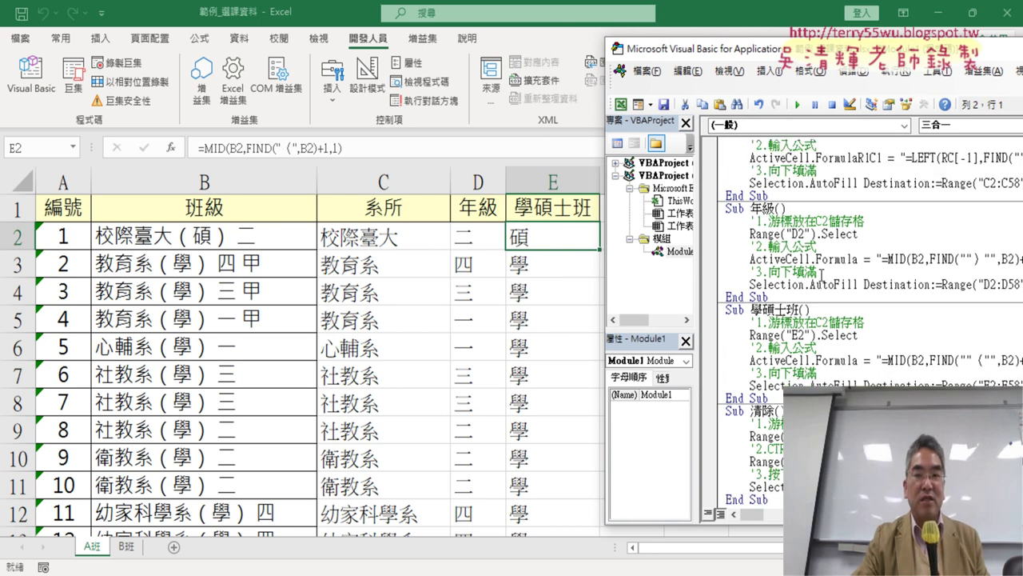
pyautogui.scroll(-1, 811, 302)
pyautogui.click(768, 411)
pyautogui.click(797, 102)
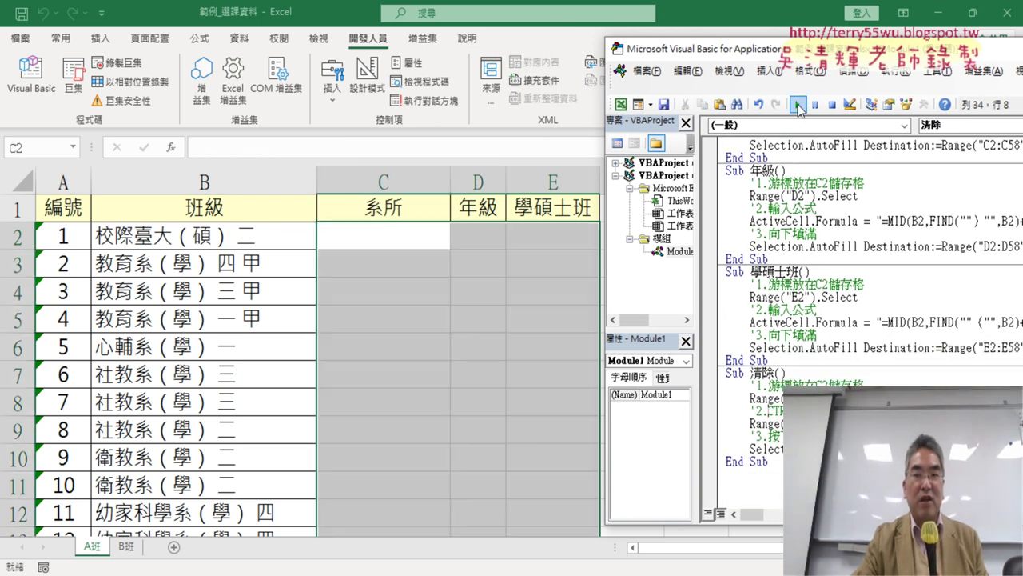
pyautogui.scroll(4, 793, 240)
pyautogui.click(776, 170)
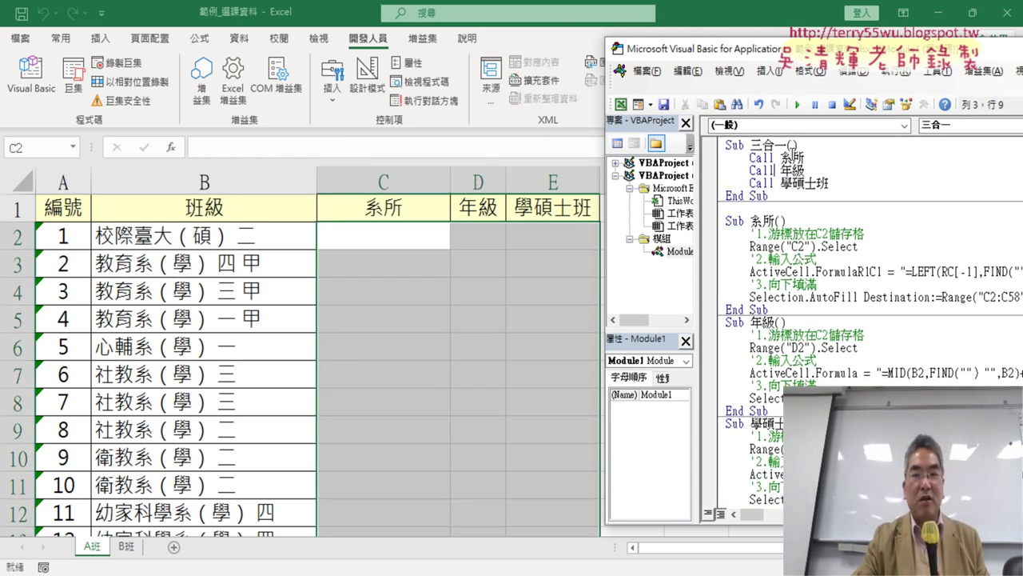
pyautogui.click(797, 105)
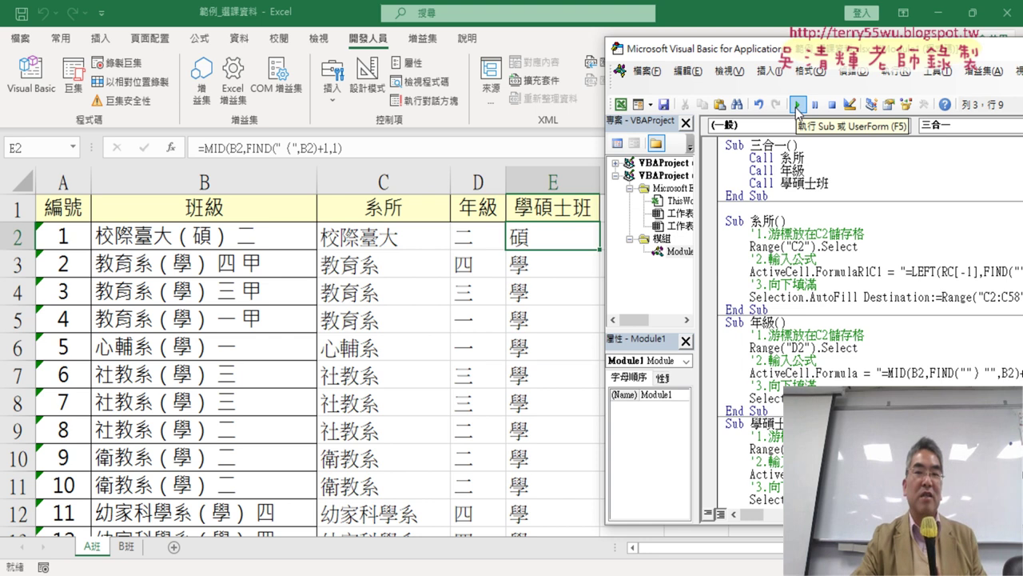
# Repeat the test: clear with 清除 and refill columns C–E by running 三合一.
pyautogui.scroll(-3, 799, 320)
pyautogui.click(770, 461)
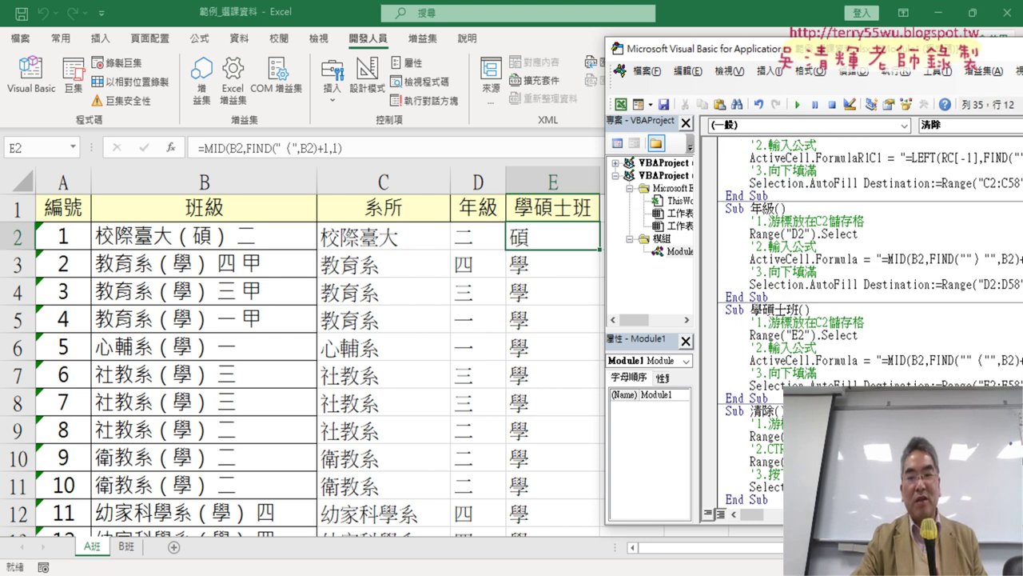
pyautogui.click(797, 105)
pyautogui.scroll(3, 791, 192)
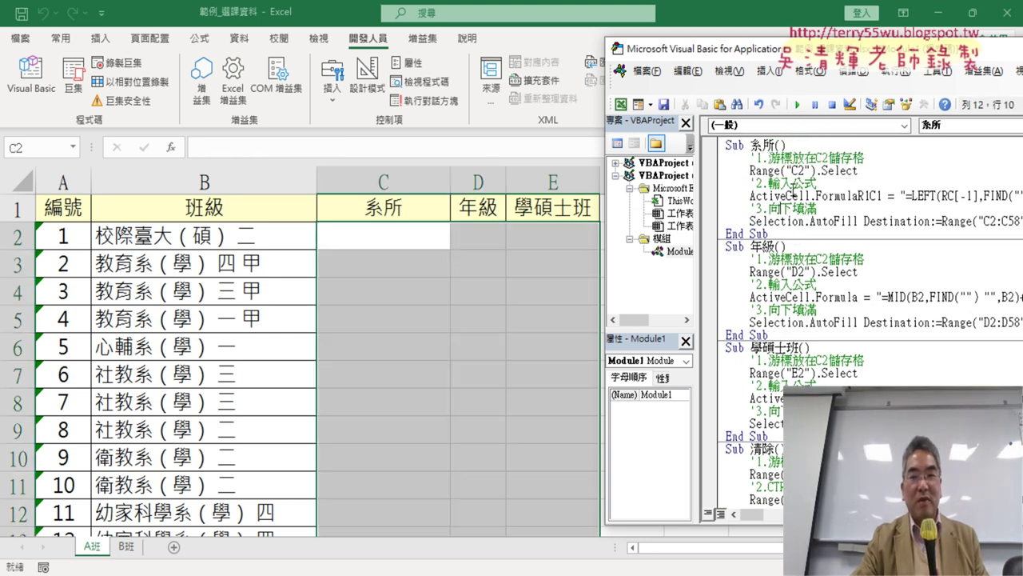
pyautogui.click(781, 176)
pyautogui.click(781, 170)
pyautogui.click(797, 104)
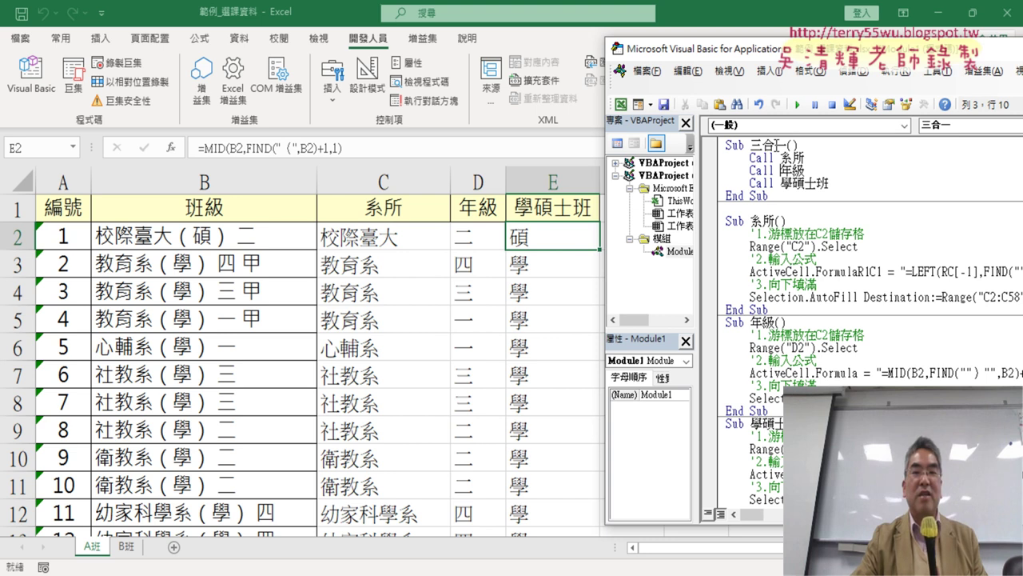
pyautogui.moveTo(843, 187); pyautogui.dragTo(724, 158)
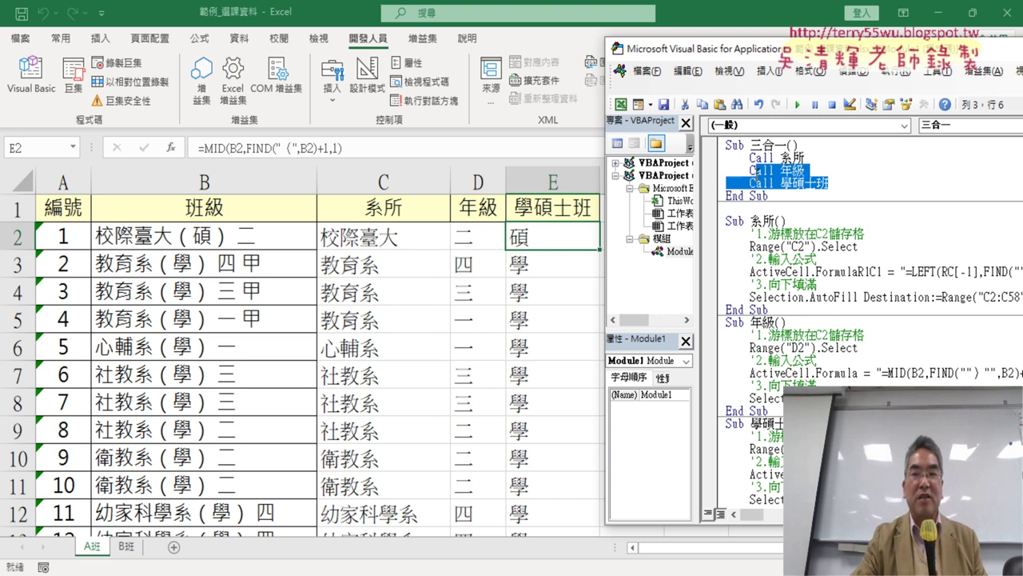
# Duplicate the 清除 button directly below itself.
pyautogui.click(562, 355)
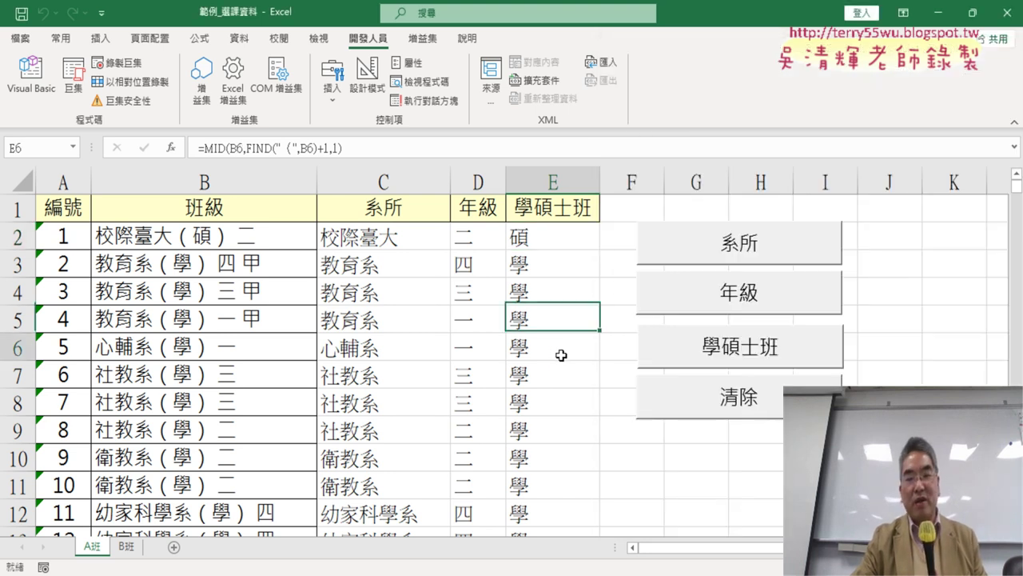
pyautogui.rightClick(754, 415)
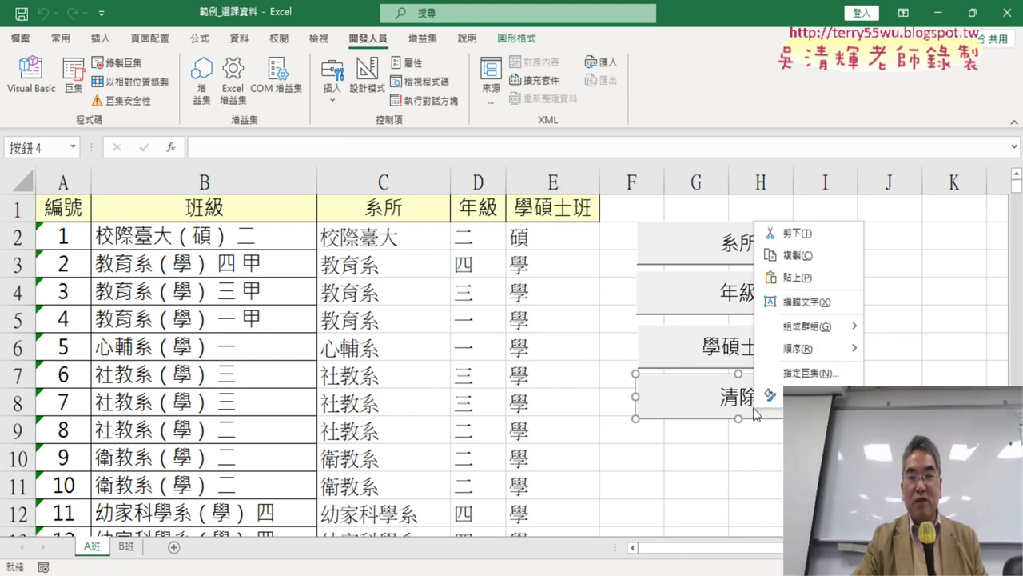
pyautogui.click(646, 454)
pyautogui.click(644, 430)
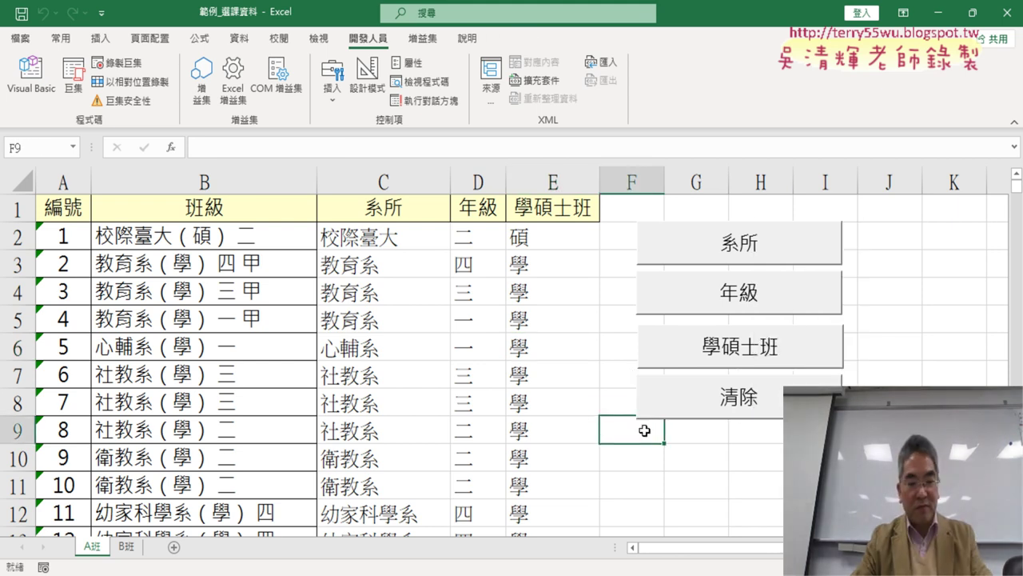
pyautogui.hotkey('ctrl', 'v')
# Assign the copy the 三合一 macro, caption it 三合一, then clear columns C–E with 清除.
pyautogui.rightClick(769, 442)
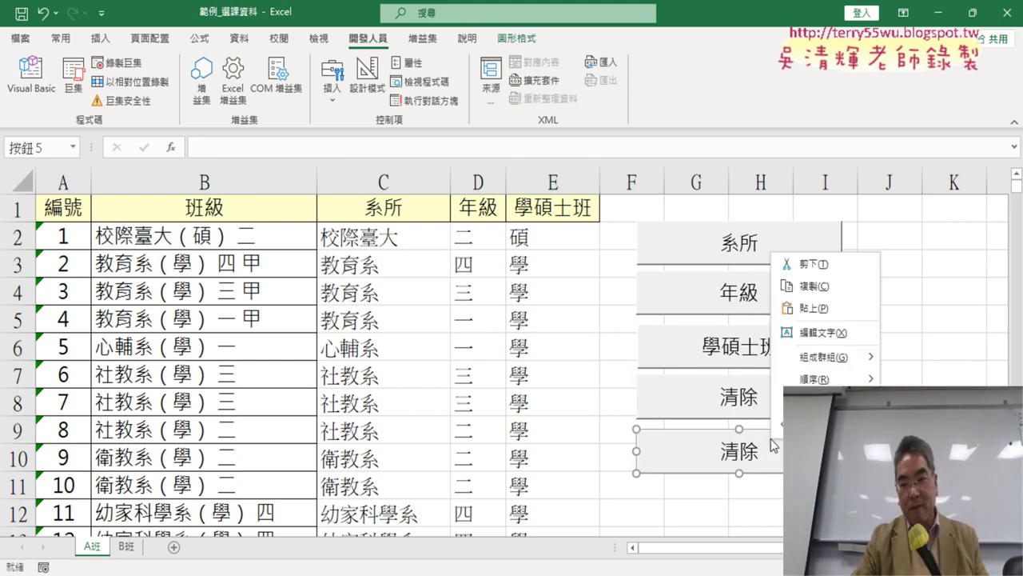
pyautogui.click(820, 395)
pyautogui.click(707, 302)
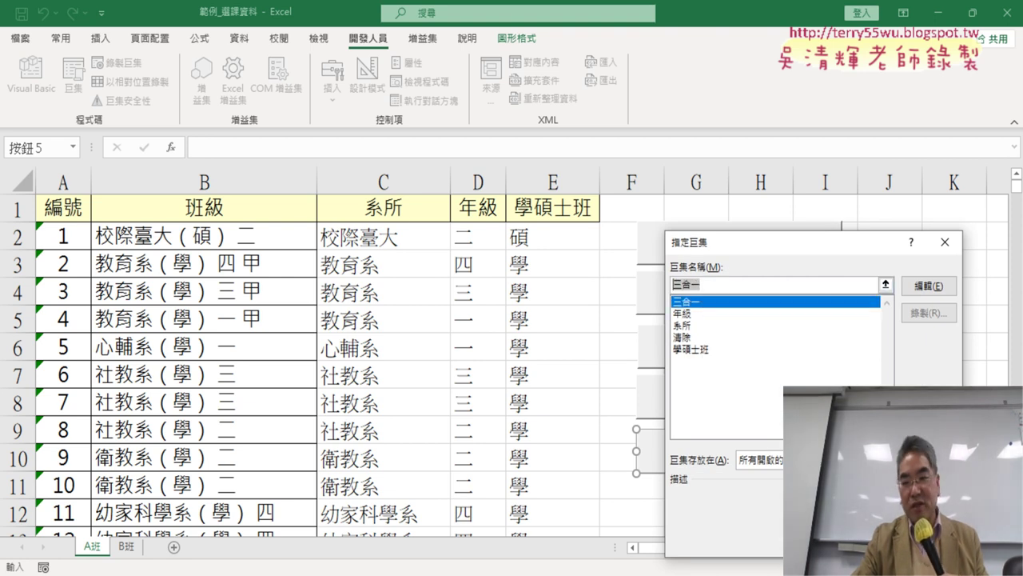
pyautogui.press('Return')
pyautogui.click(721, 451)
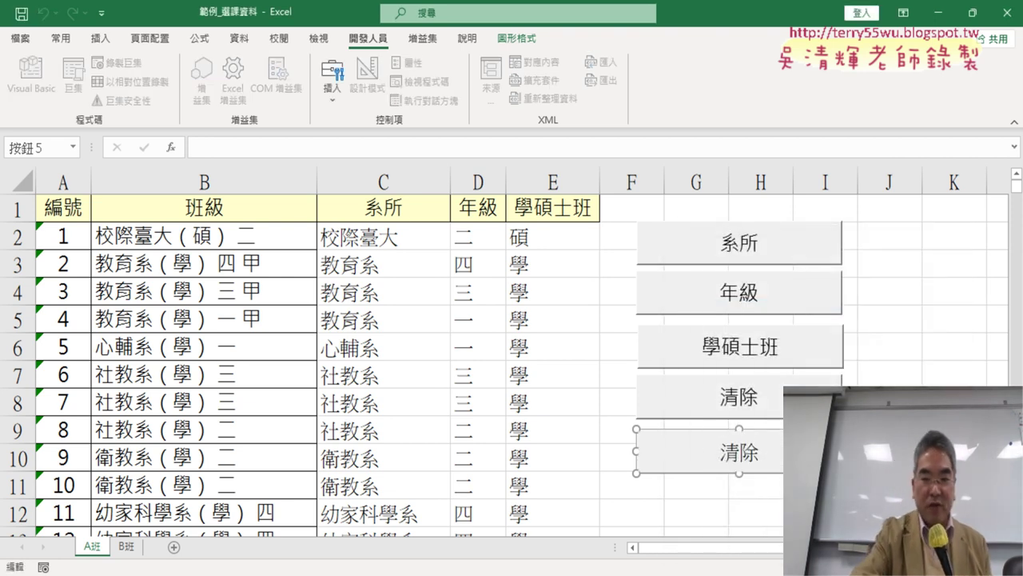
pyautogui.press('Delete')
pyautogui.press('Delete')
pyautogui.write('三合一')
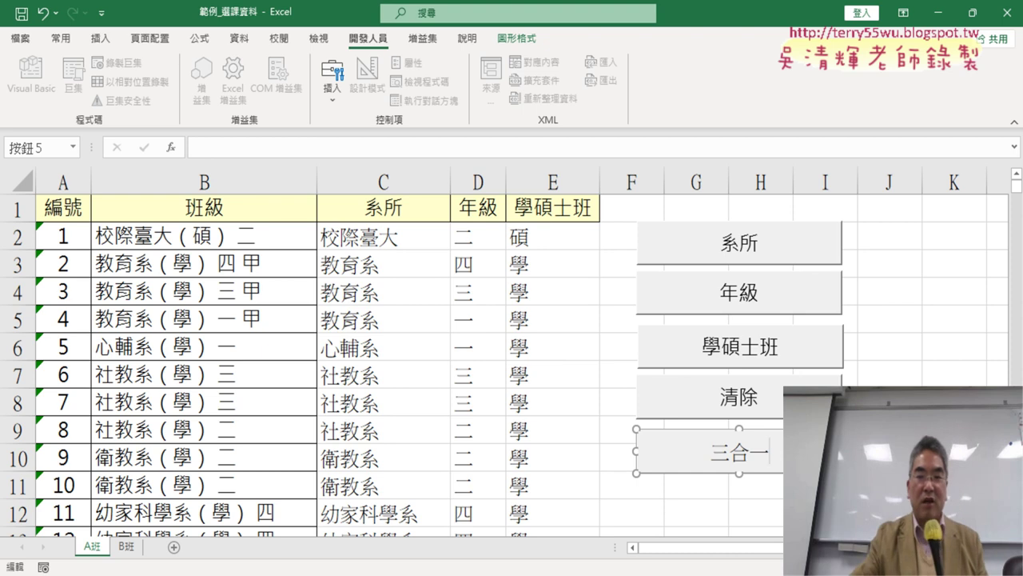
pyautogui.press('Escape')
pyautogui.press('Escape')
pyautogui.click(758, 406)
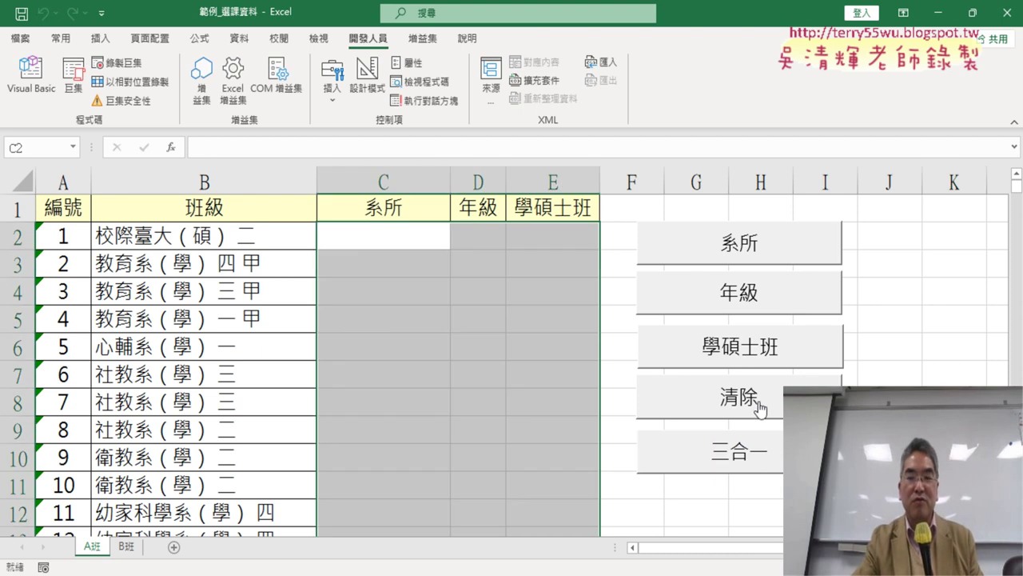
pyautogui.click(772, 465)
pyautogui.click(769, 404)
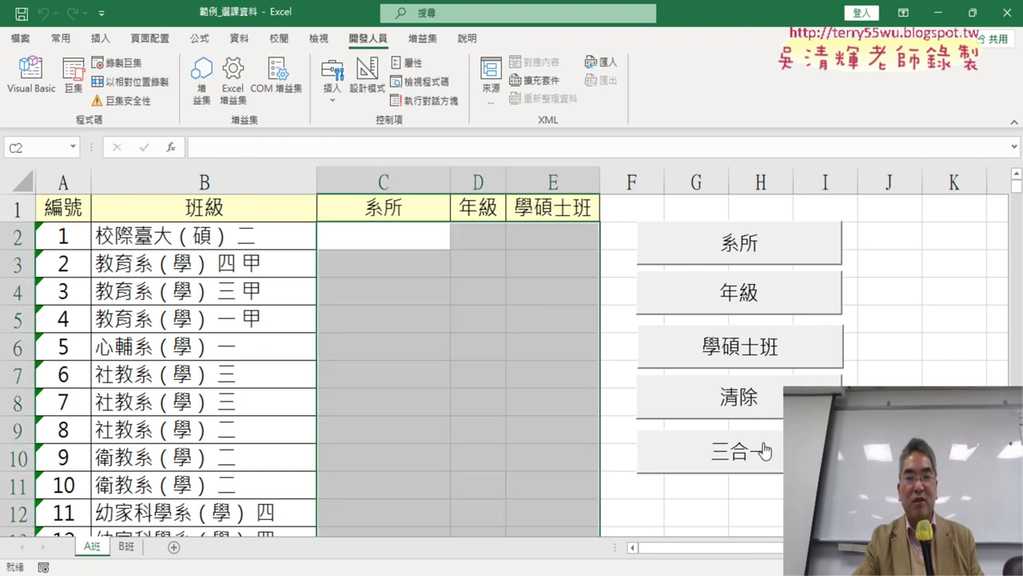
pyautogui.click(765, 450)
pyautogui.click(763, 404)
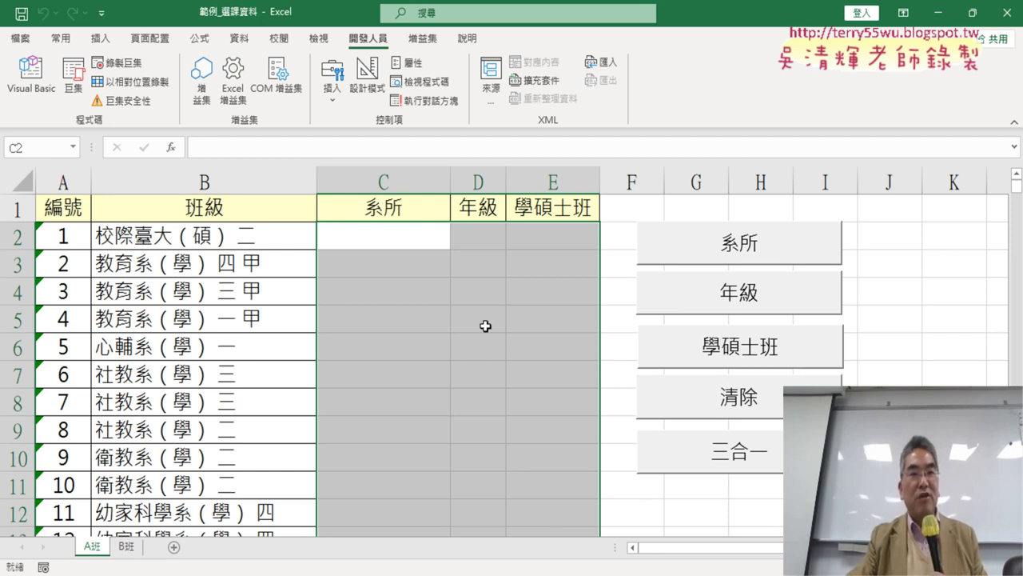
# Reopen the VBA editor and scroll Module1 to show Sub 三合一 with its three Call lines.
pyautogui.click(38, 93)
pyautogui.click(892, 211)
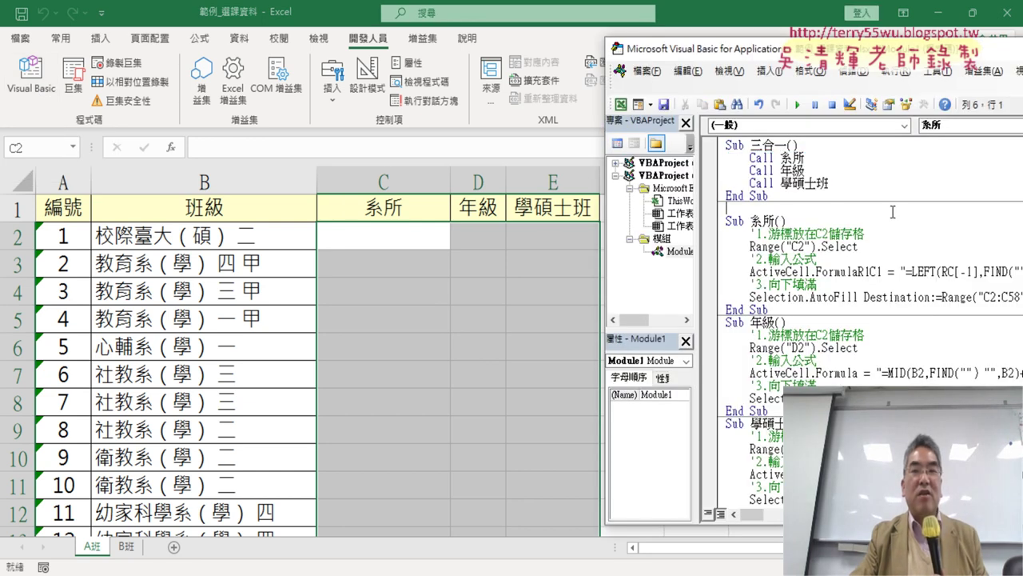
pyautogui.moveTo(777, 65); pyautogui.dragTo(568, 66)
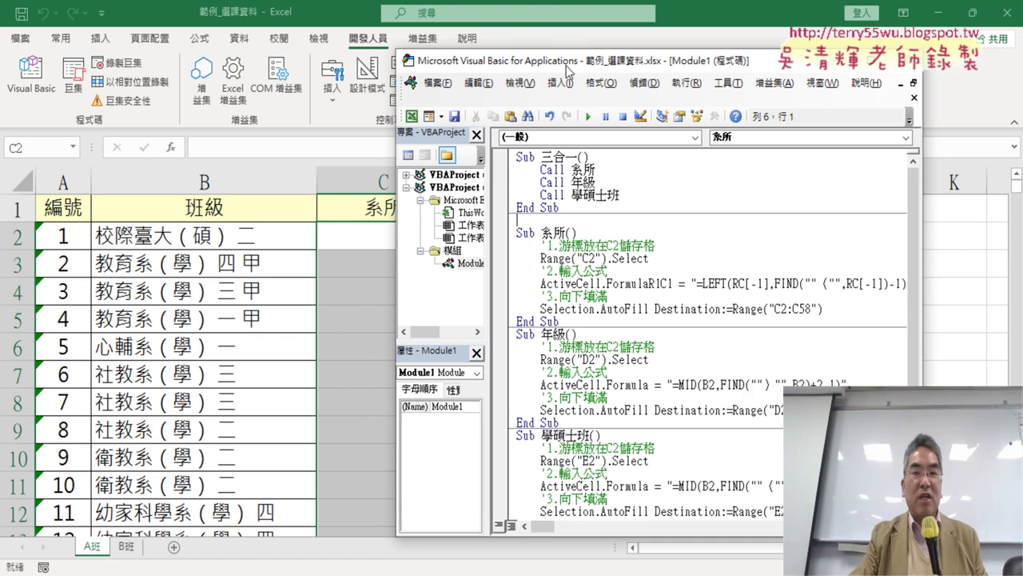
pyautogui.scroll(-2, 795, 218)
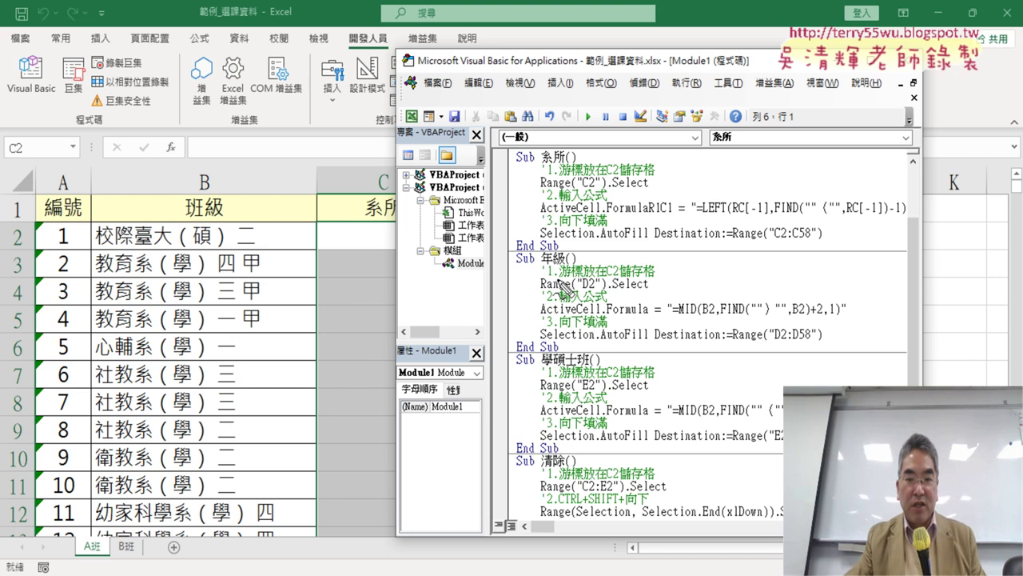
pyautogui.moveTo(550, 464); pyautogui.dragTo(692, 460)
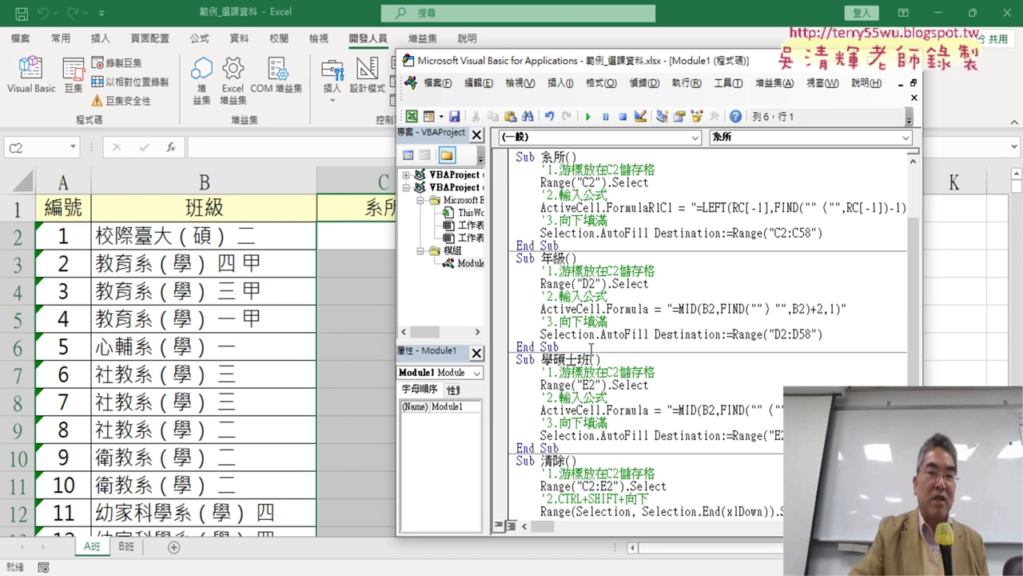
pyautogui.scroll(2, 585, 215)
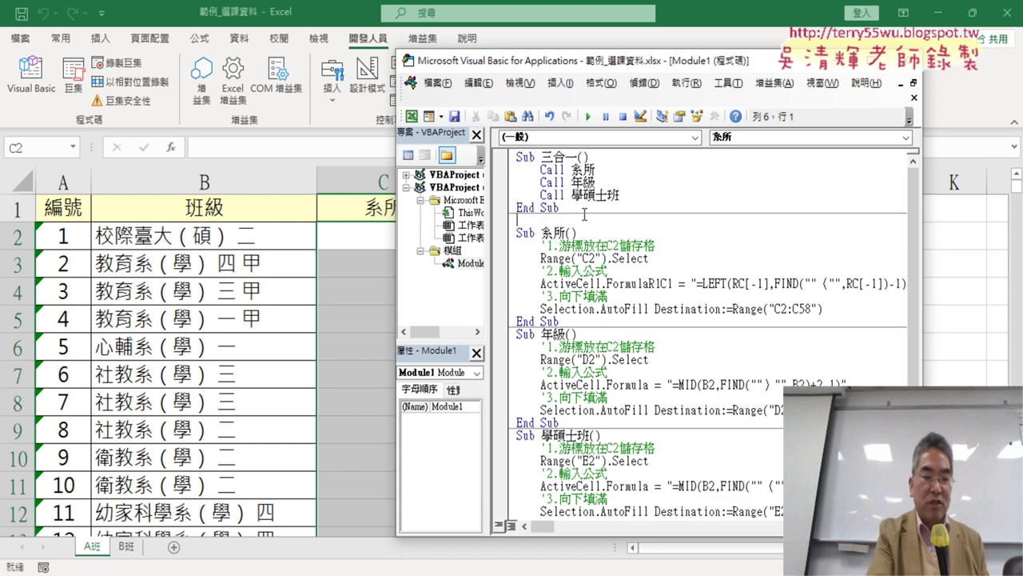
pyautogui.moveTo(633, 232); pyautogui.dragTo(614, 224)
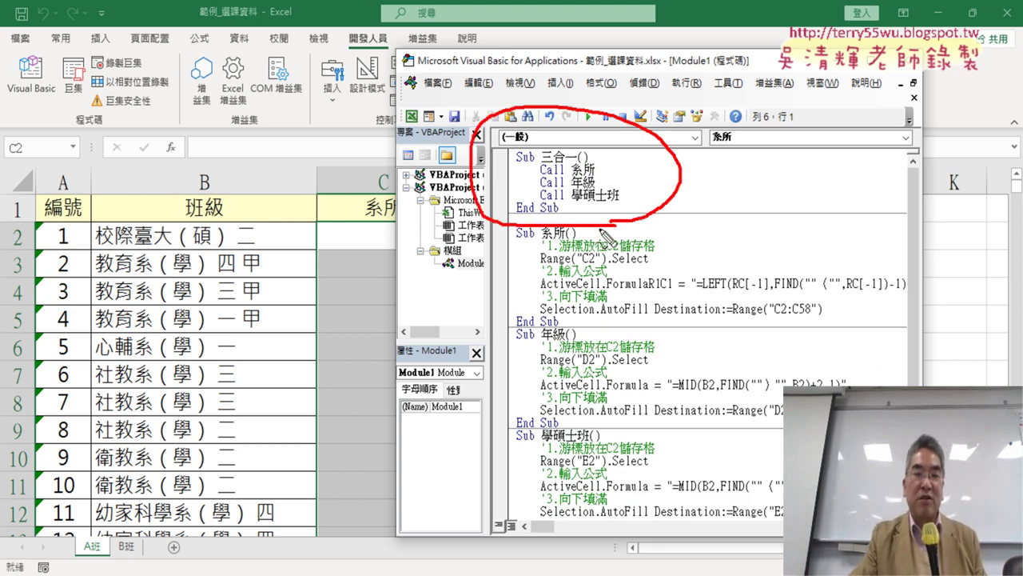
pyautogui.moveTo(491, 366); pyautogui.dragTo(337, 232)
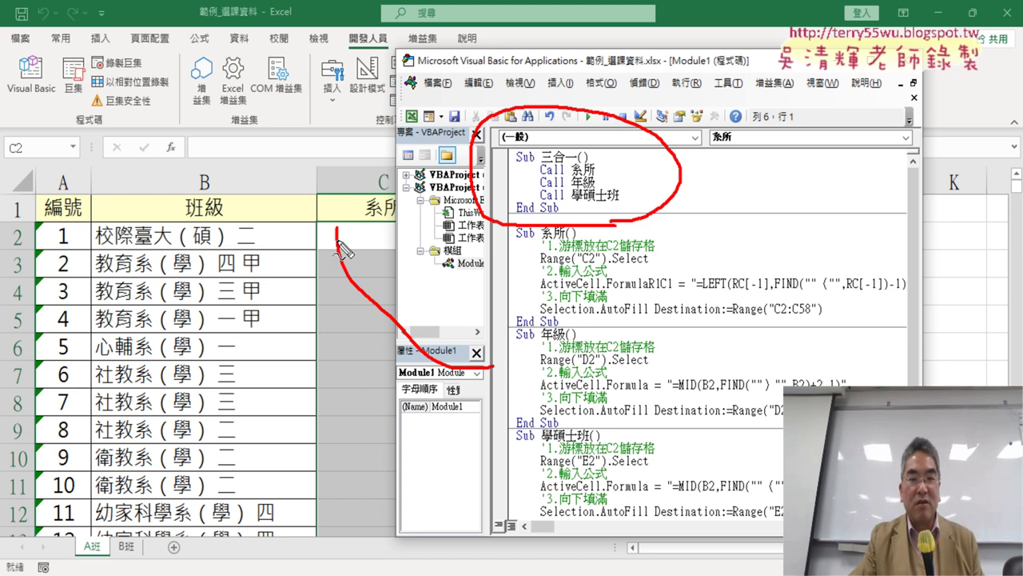